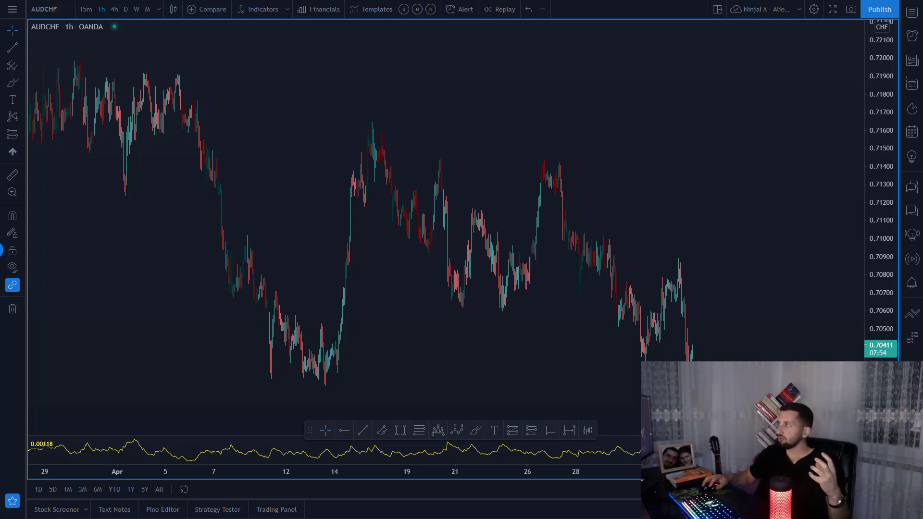
Switch to the Excel trade journal workbook and view the Pasqyra overview sheet with its title block.
drag(0, 177, 307, 0)
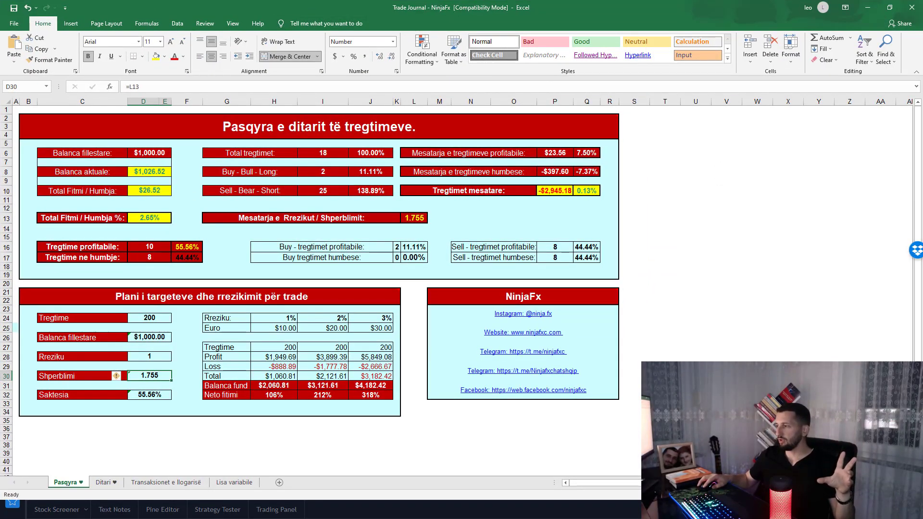
click(230, 437)
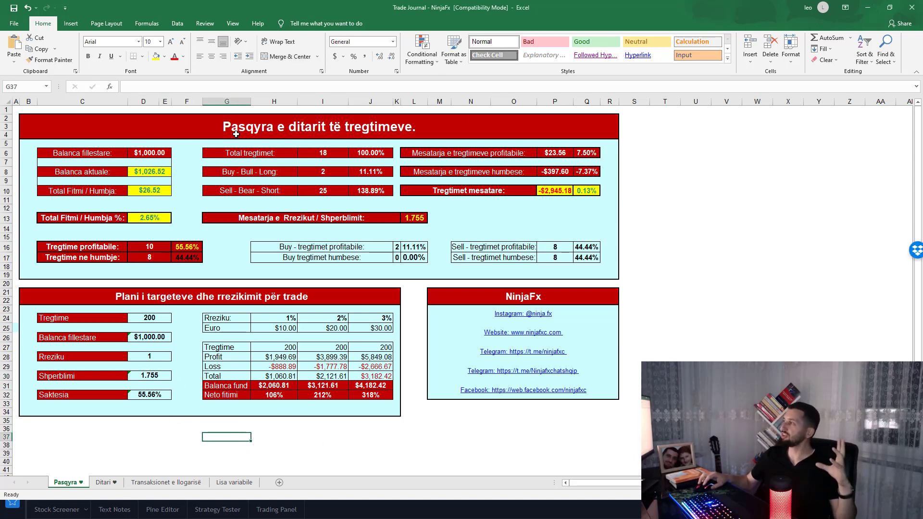
click(416, 388)
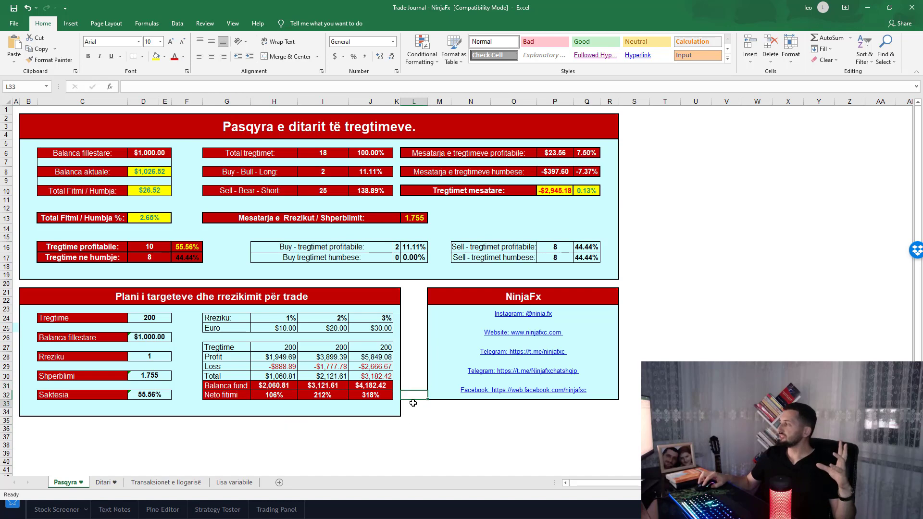
click(250, 123)
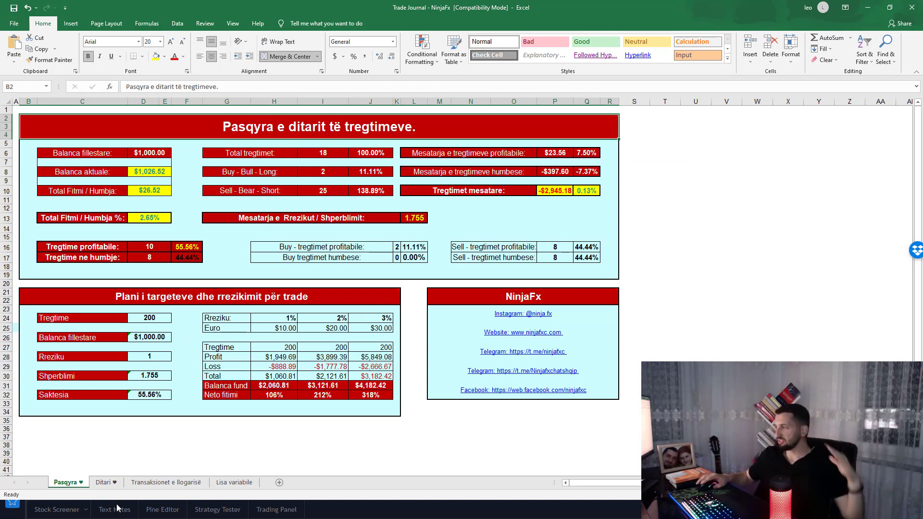
Open the Ditari sheet and examine the Currency Pair and Position Size columns across the logged trades.
click(103, 483)
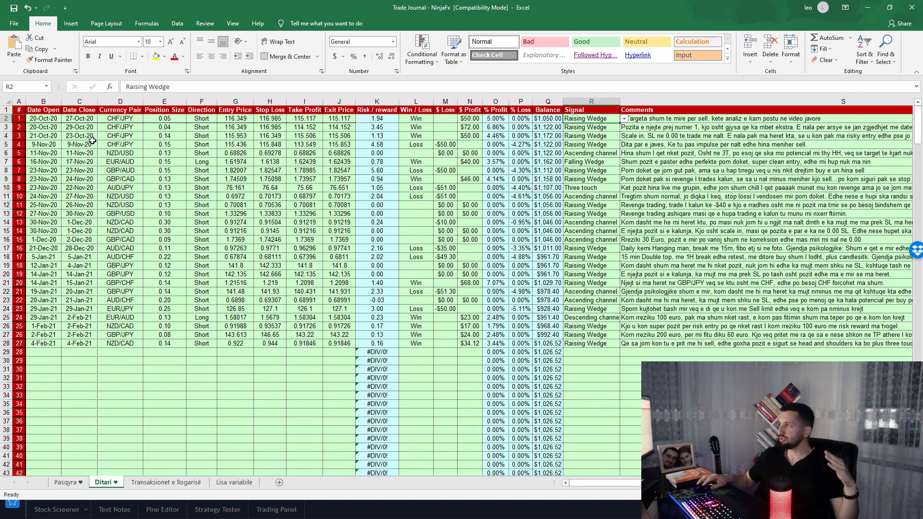
drag(109, 118, 180, 342)
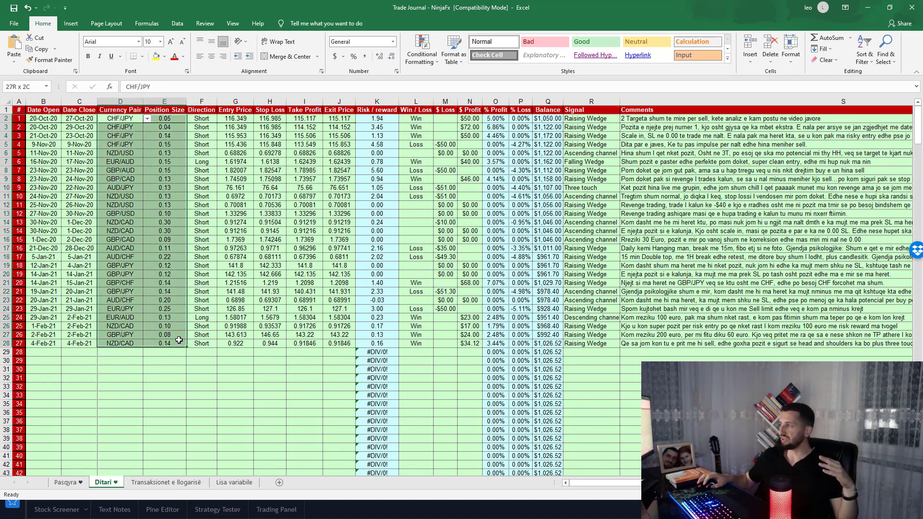
click(166, 316)
drag(130, 118, 174, 334)
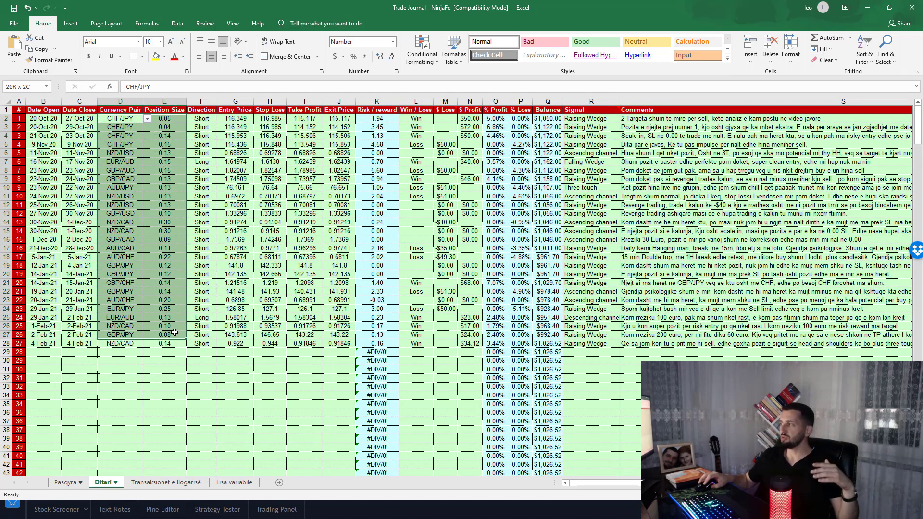
click(174, 334)
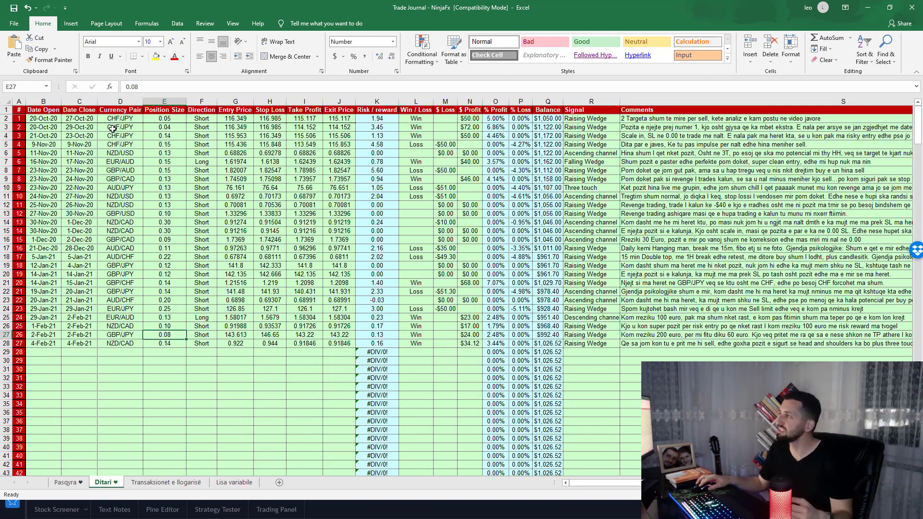
Examine trade 2 in the Ditari sheet, from its open and close dates through its currency pair and position size.
drag(120, 128, 169, 131)
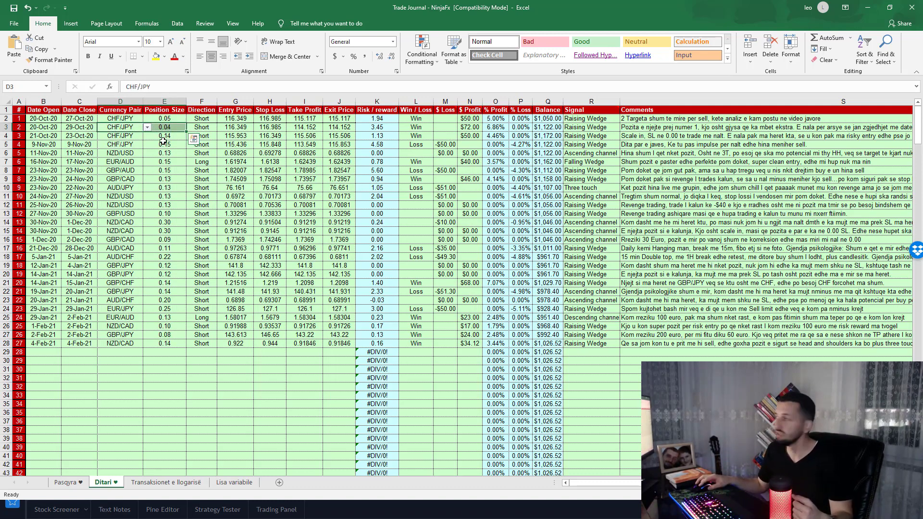
click(166, 161)
click(100, 130)
drag(100, 129, 100, 129)
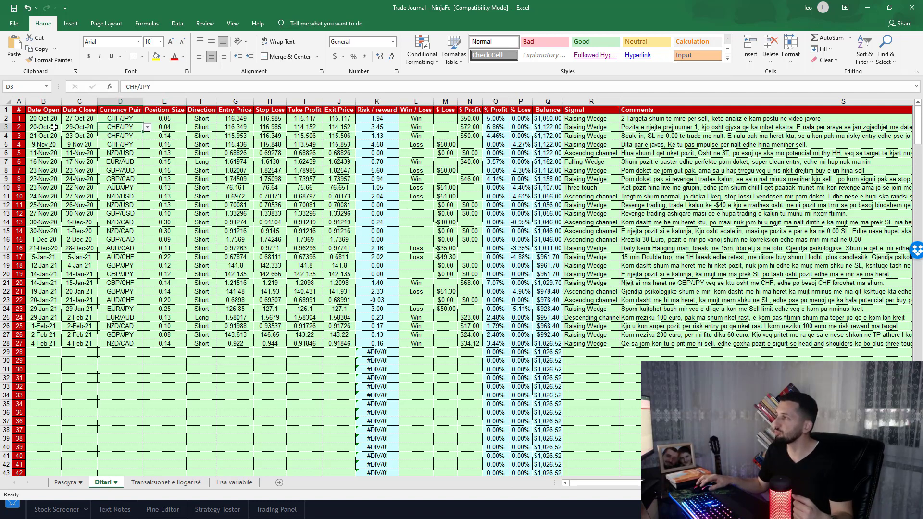
drag(43, 127, 182, 131)
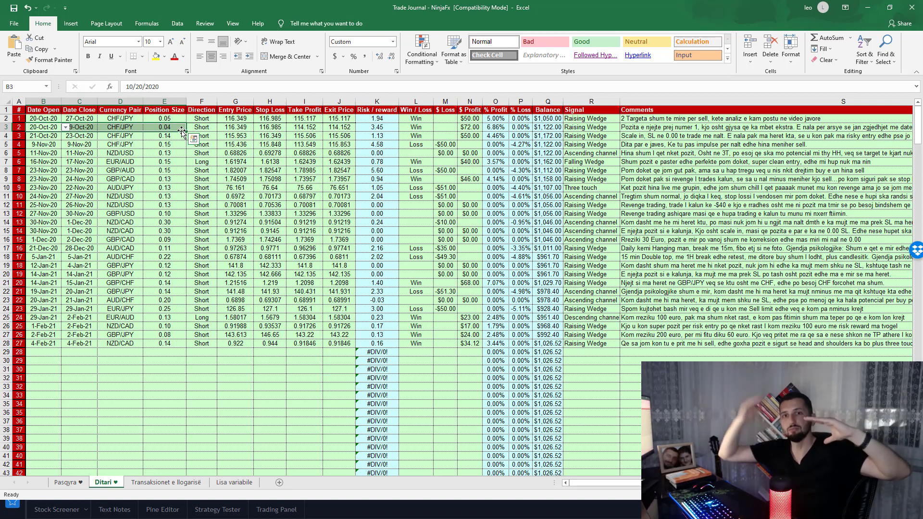
click(169, 128)
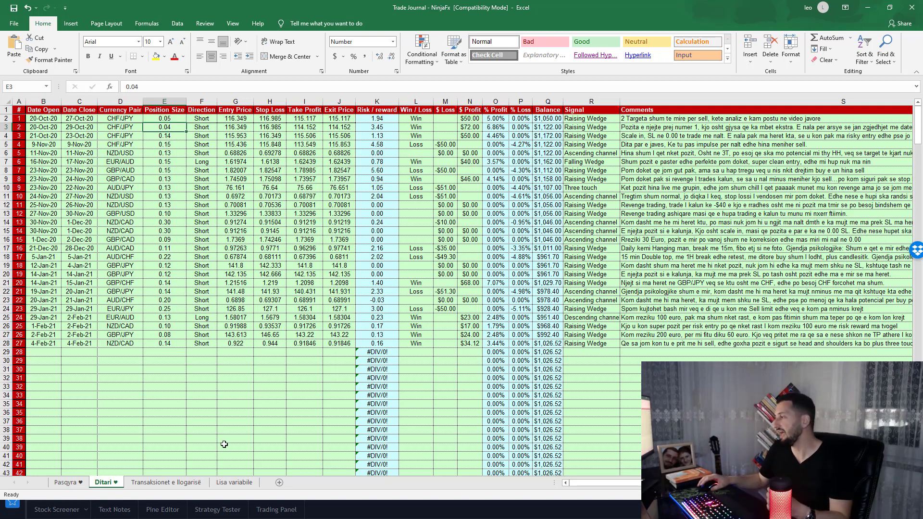
Return to the Pasqyra sheet and highlight the whole "Pasqyra e ditarit të tregtimeve" summary block for review.
click(67, 483)
click(274, 229)
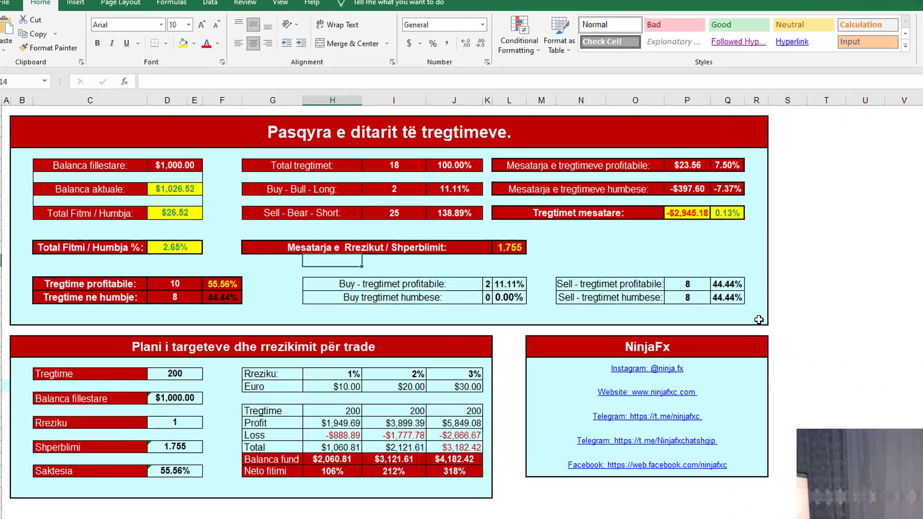
mouse_move(759, 320)
mouse_down()
mouse_move(268, 209)
mouse_move(47, 123)
mouse_move(152, 141)
mouse_up()
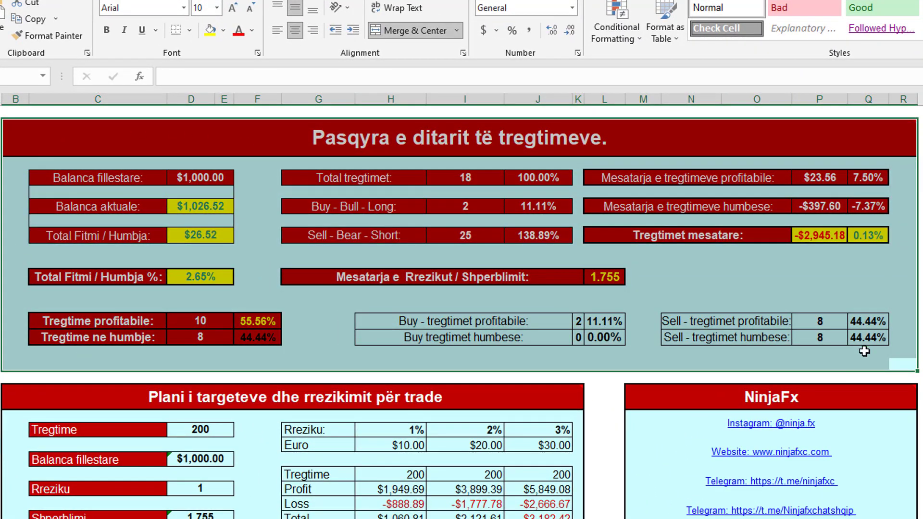
click(294, 323)
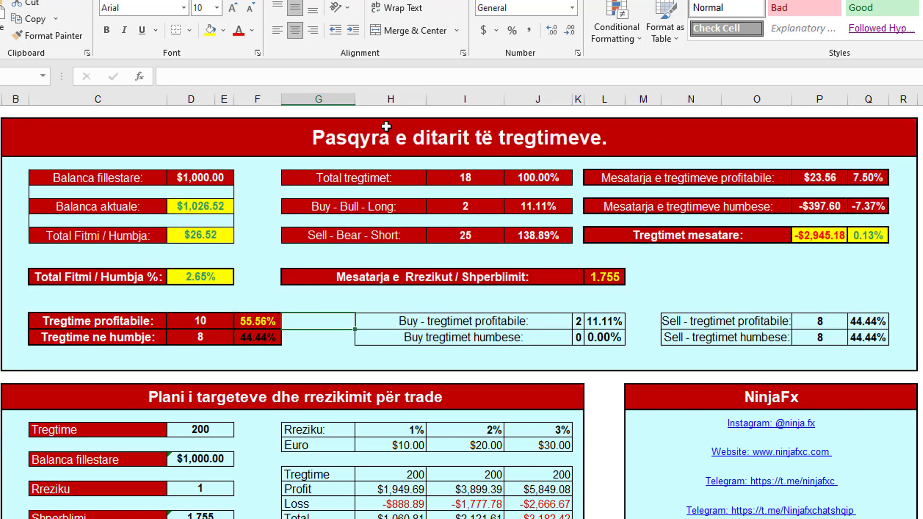
Inspect the starting balance, current balance, and total profit/loss cells in both amount and percent.
click(88, 179)
click(201, 178)
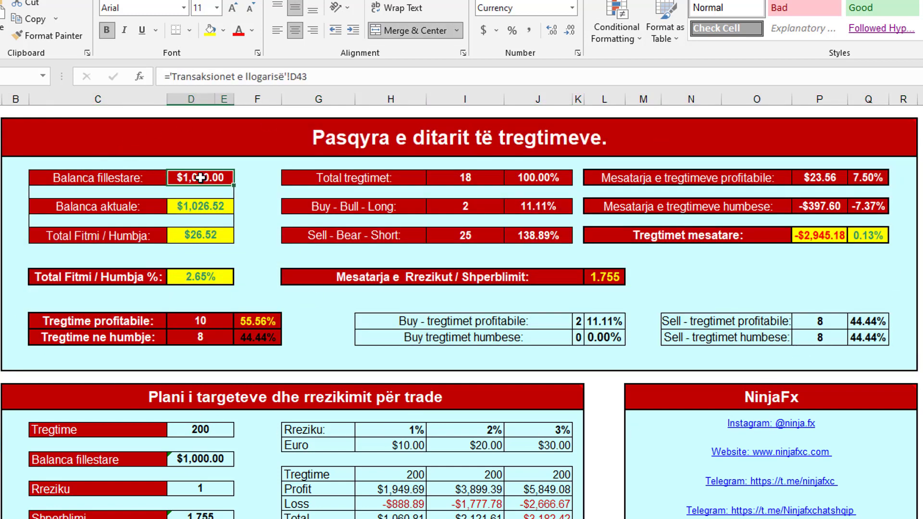
click(82, 209)
click(195, 205)
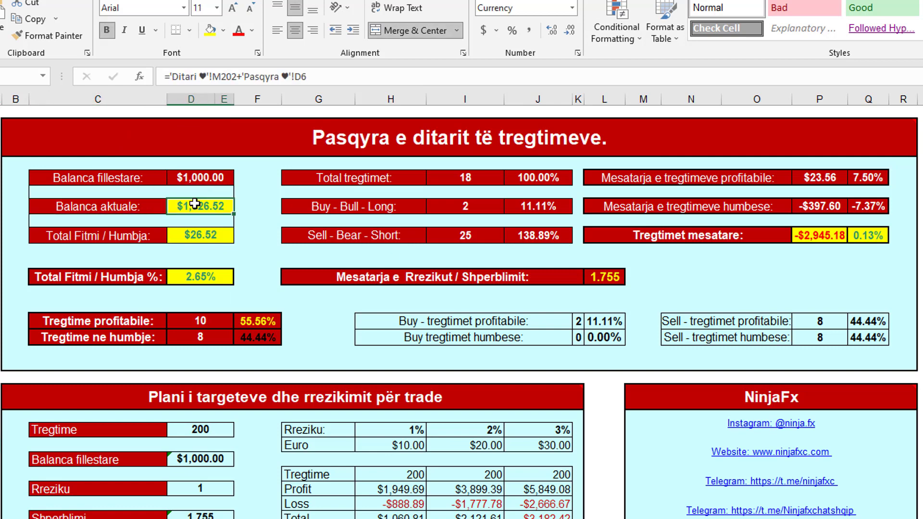
click(126, 236)
click(193, 234)
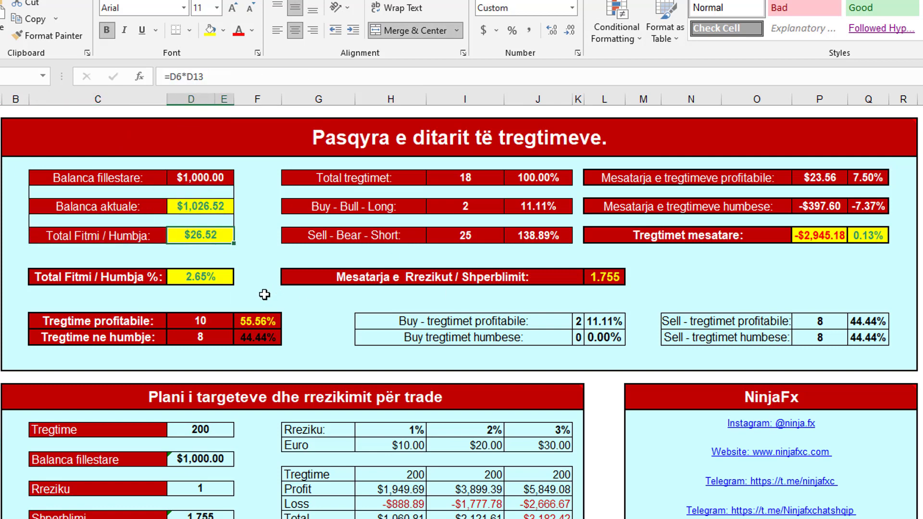
click(69, 277)
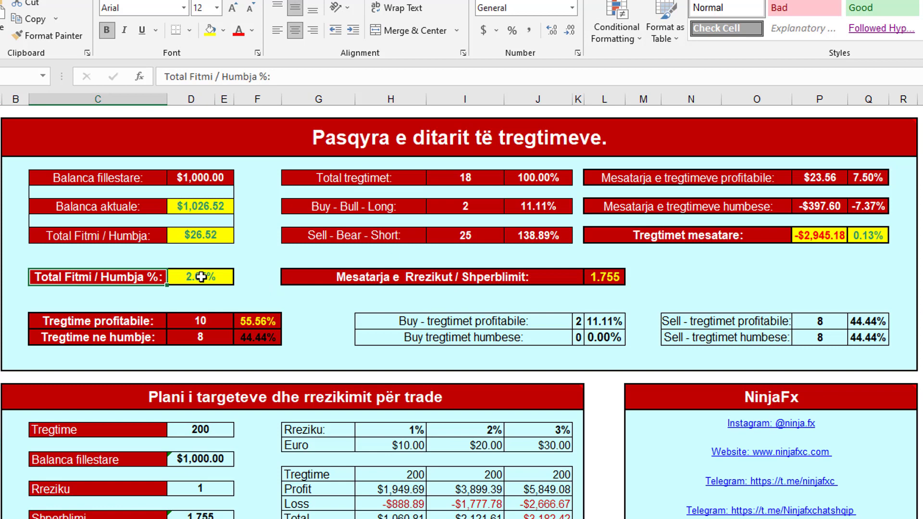
click(200, 277)
Inspect the counts and percentages for the "Tregtime profitabile" and "Tregtime ne humbje" rows.
click(195, 320)
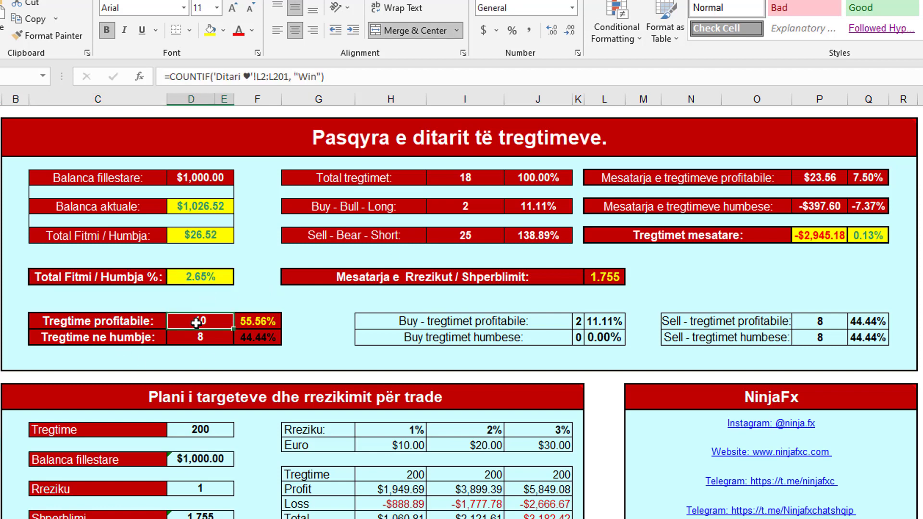
click(193, 338)
click(257, 321)
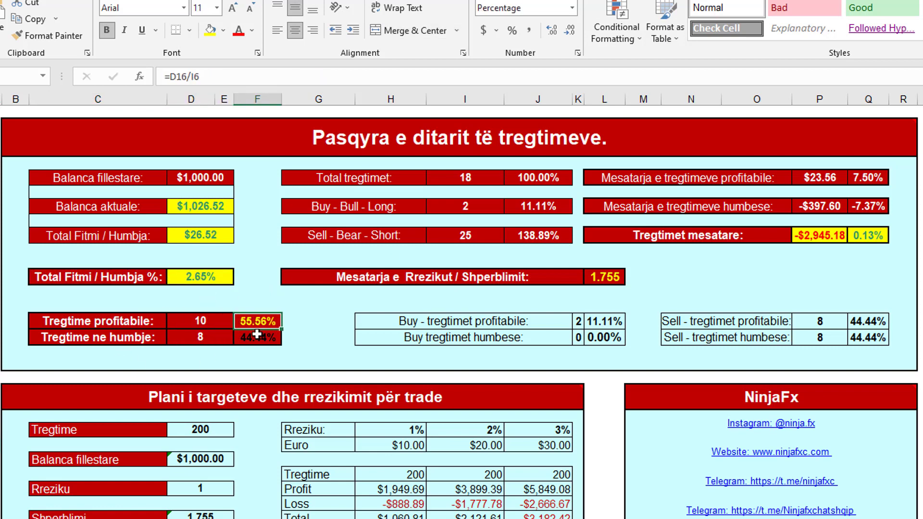
click(257, 336)
click(258, 322)
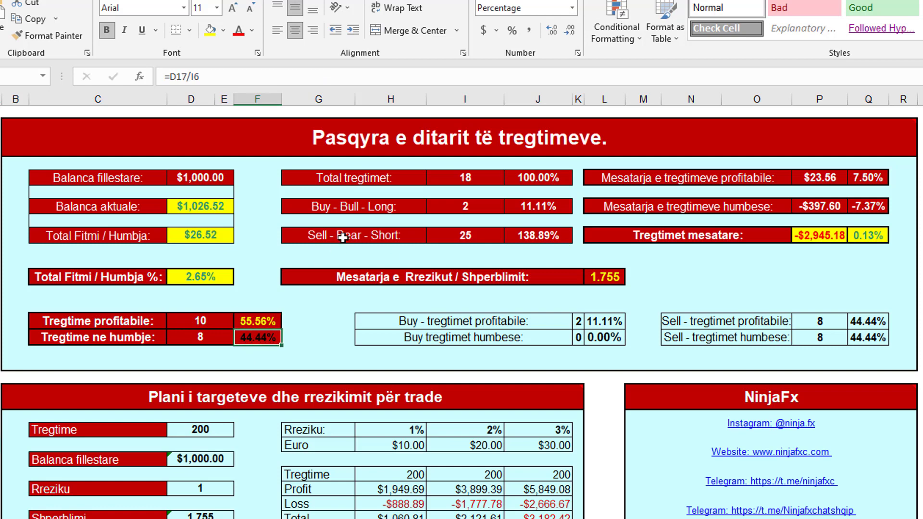
Inspect the total, Buy - Bull - Long and Sell - Bear - Short trade counts, plus the average risk/reward ratio.
click(462, 177)
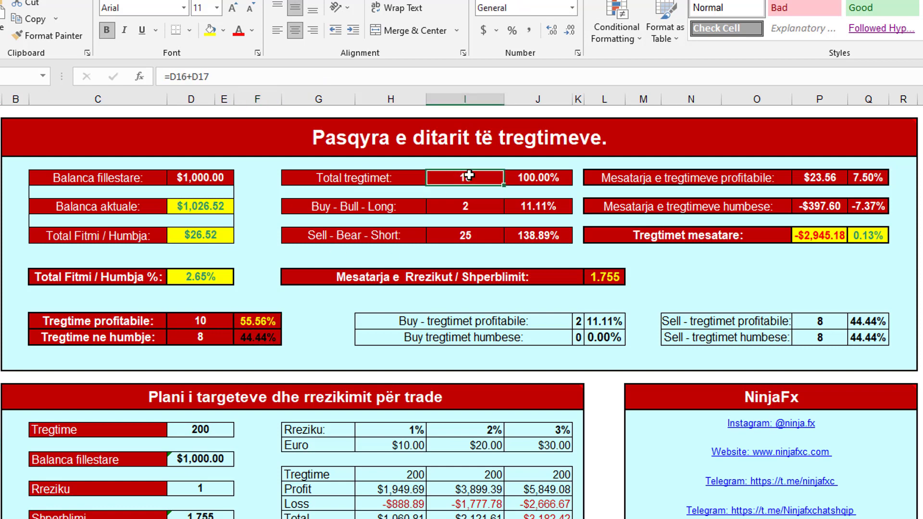
click(382, 209)
drag(404, 235, 453, 235)
click(454, 234)
click(460, 211)
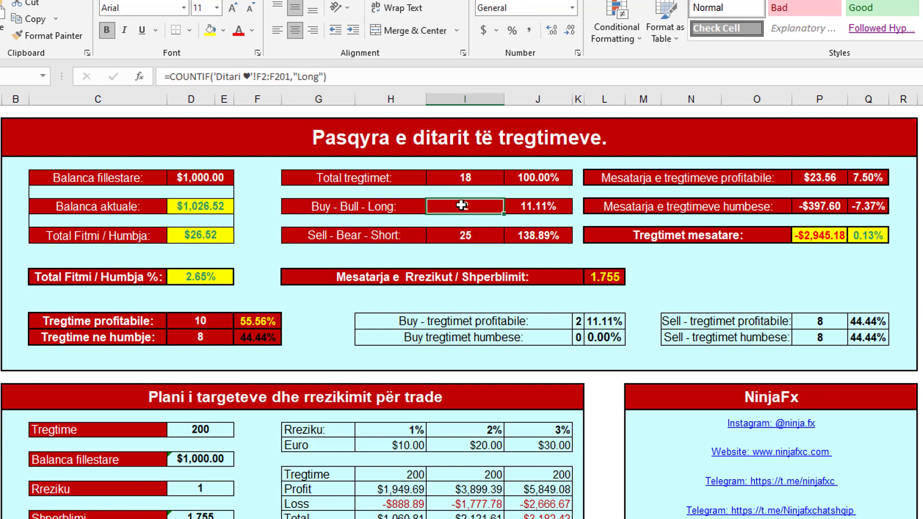
click(463, 237)
click(464, 207)
click(464, 238)
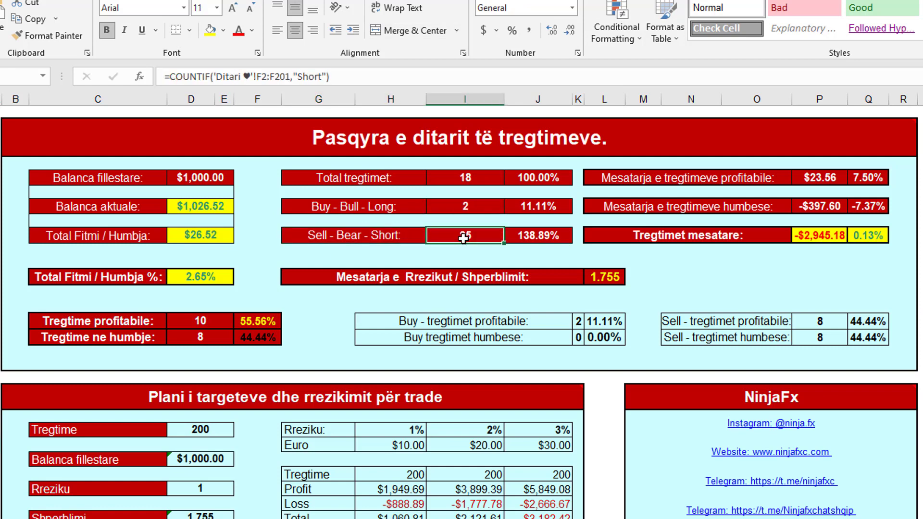
click(396, 279)
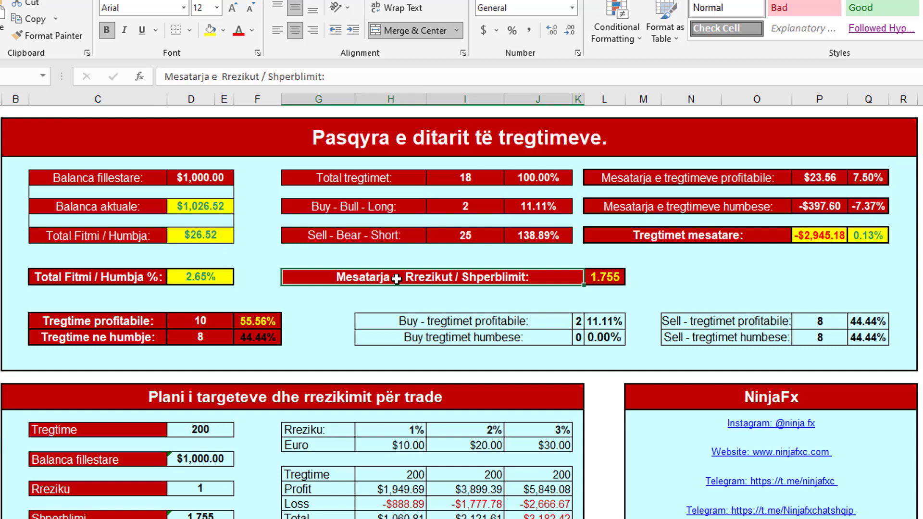
click(615, 283)
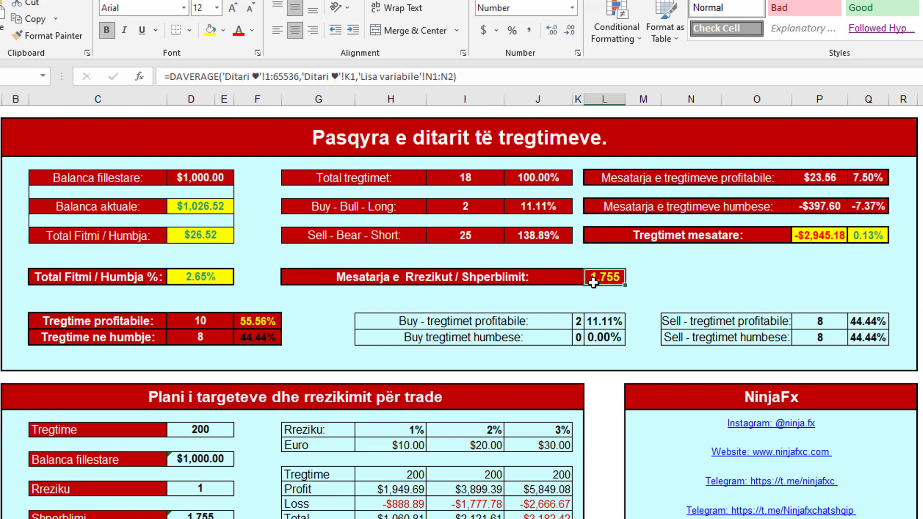
Inspect the average profitable trades, average losing trades and "Tregtimet mesatare" values.
click(658, 178)
click(829, 177)
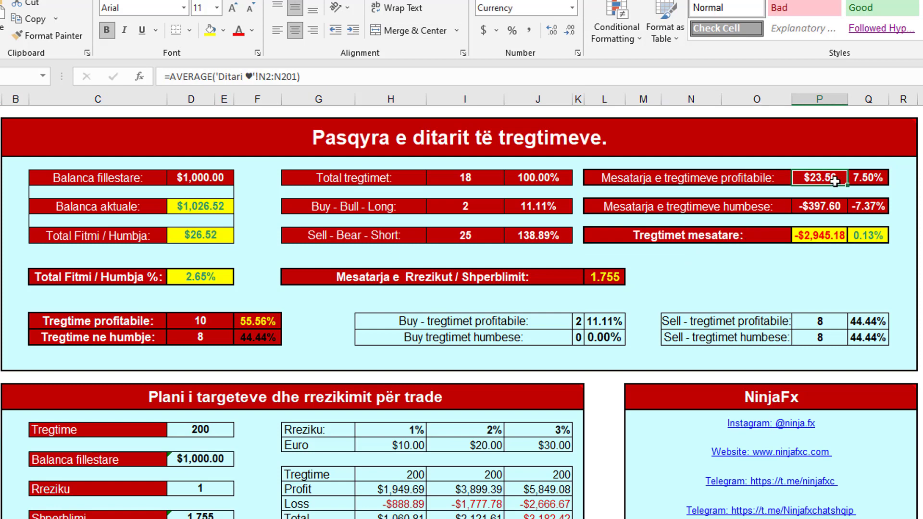
click(759, 207)
click(817, 207)
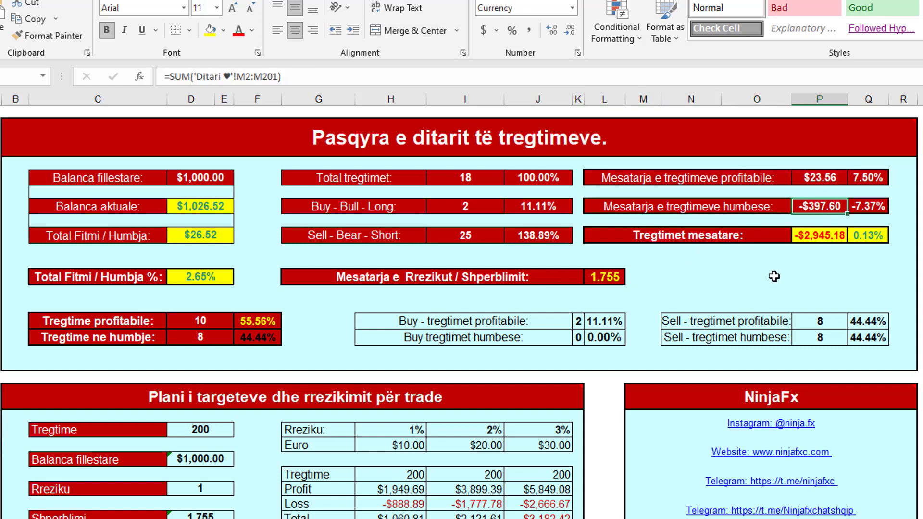
click(865, 235)
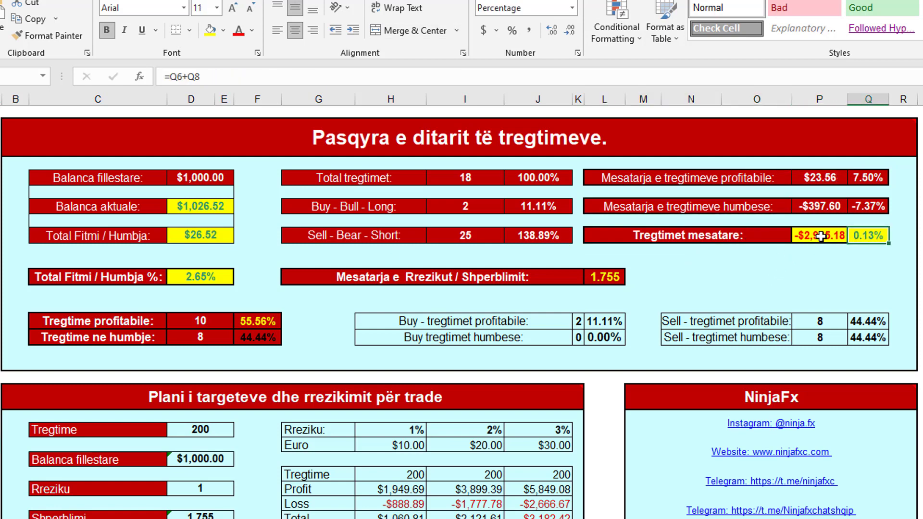
click(725, 235)
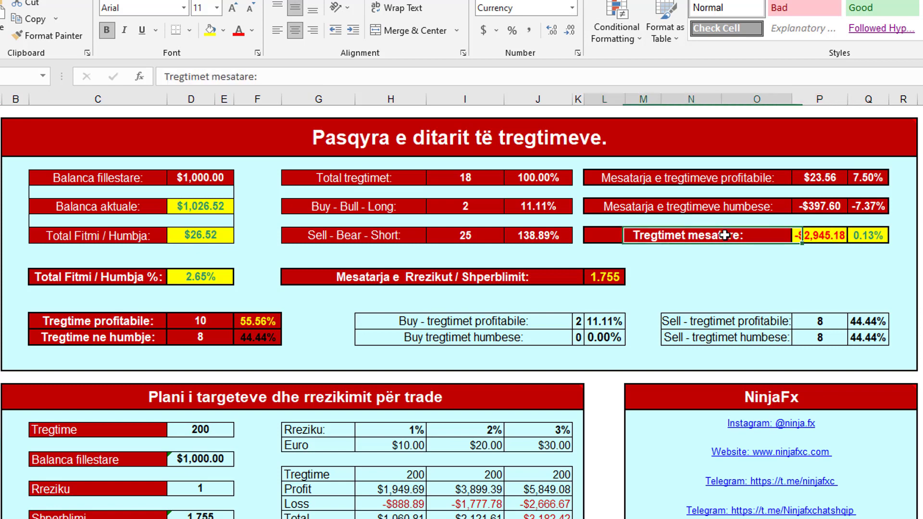
click(833, 235)
click(885, 236)
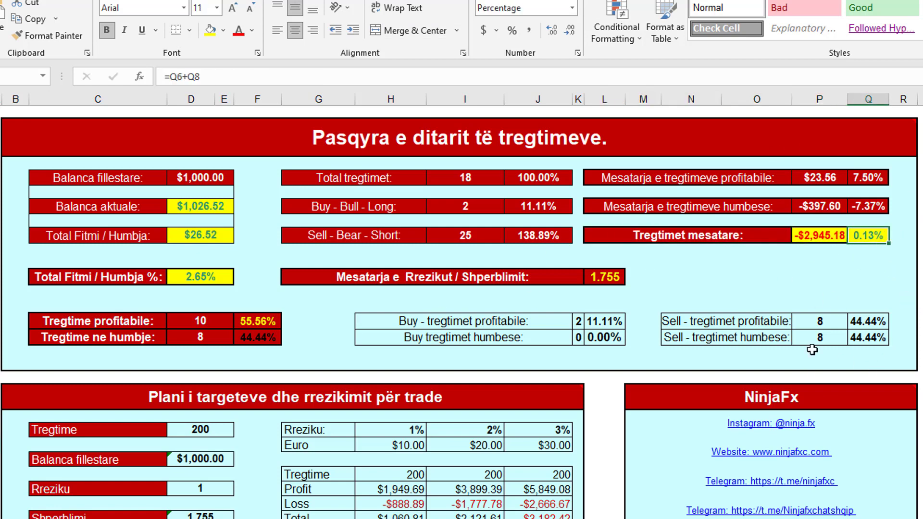
Review the profitable and losing rows for Buy and Sell trades, ending with the whole summary block highlighted.
drag(414, 321, 600, 323)
click(598, 339)
drag(733, 320, 866, 325)
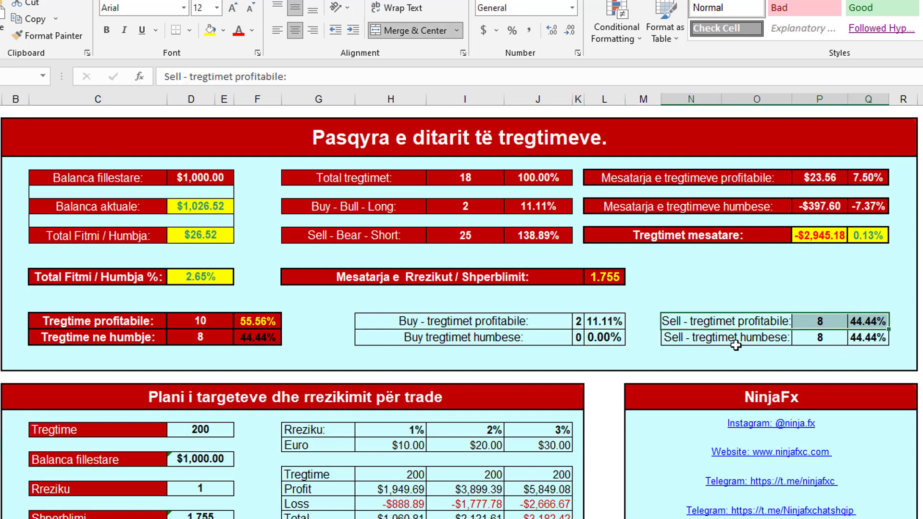
click(769, 338)
drag(770, 338, 866, 338)
click(867, 325)
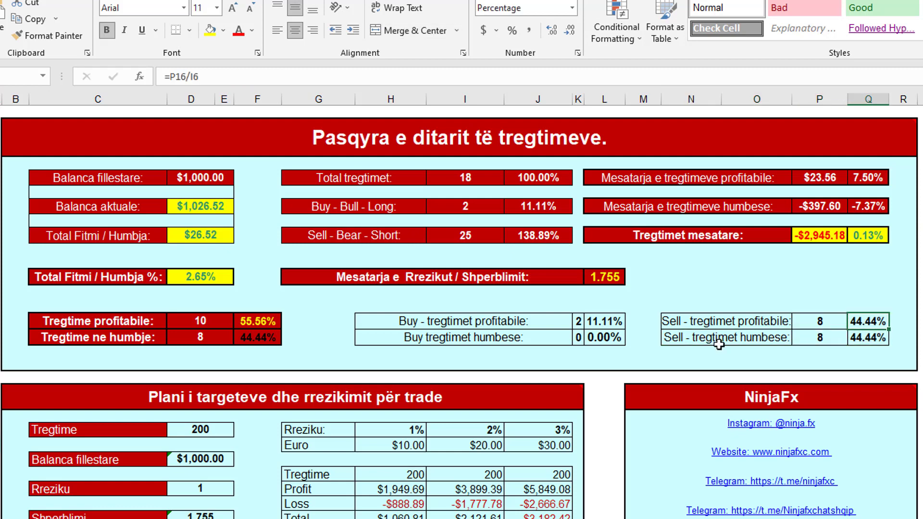
click(610, 336)
drag(608, 337, 426, 316)
click(425, 316)
drag(908, 368, 54, 130)
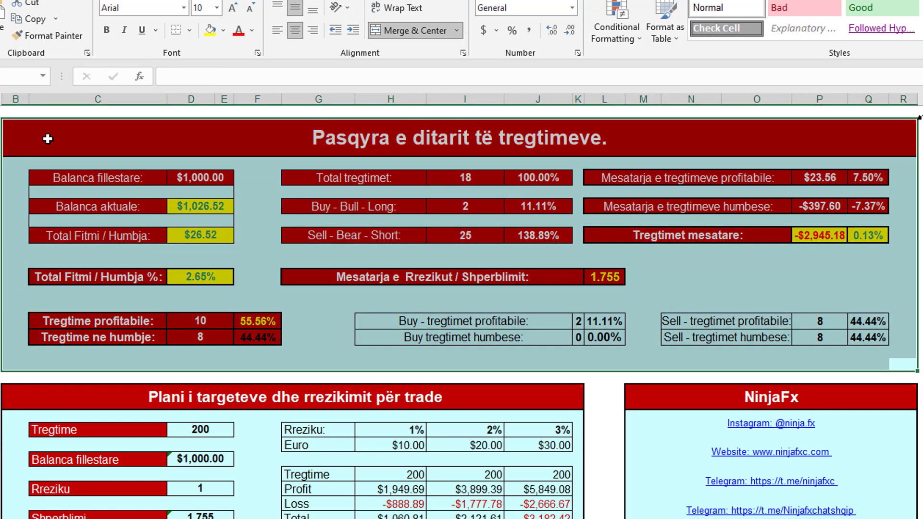
Highlight the "Plani i targeteve dhe rrezikimit për trade" heading and display its attached note to read what the table is for.
click(537, 376)
click(602, 387)
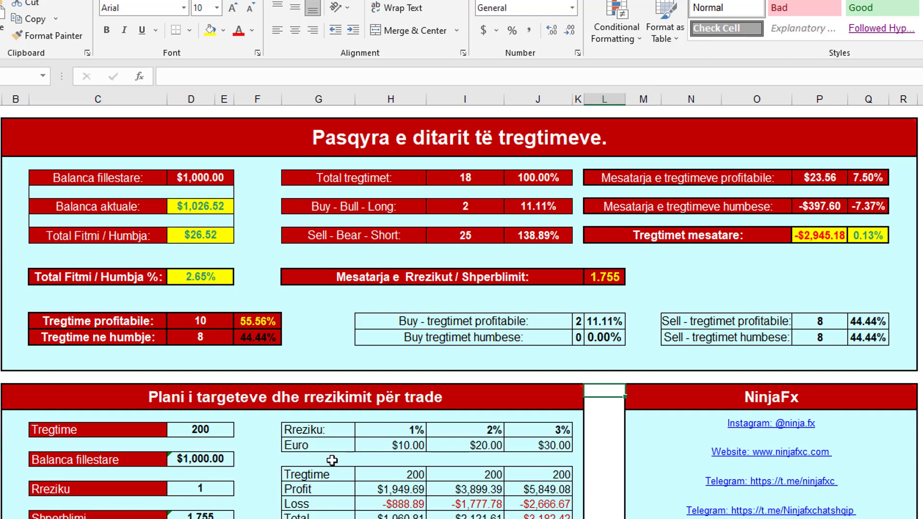
drag(31, 393, 556, 417)
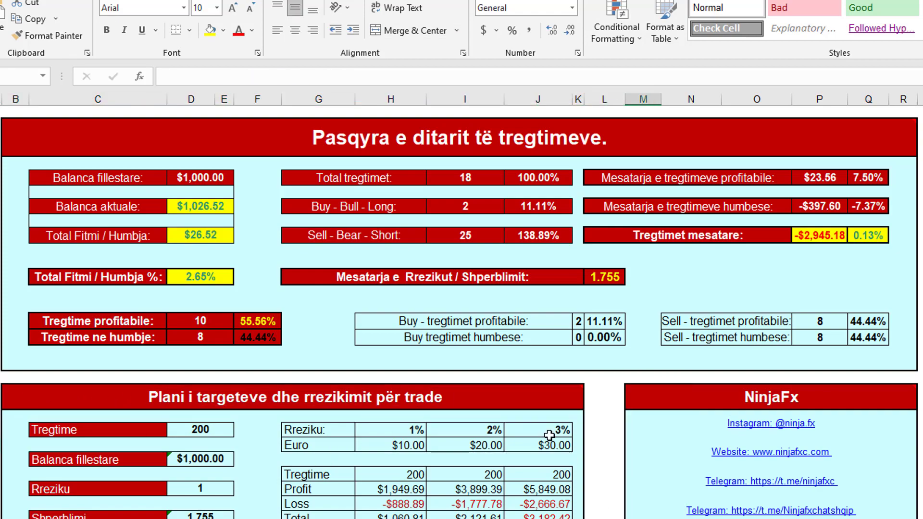
click(539, 393)
mouse_move(538, 391)
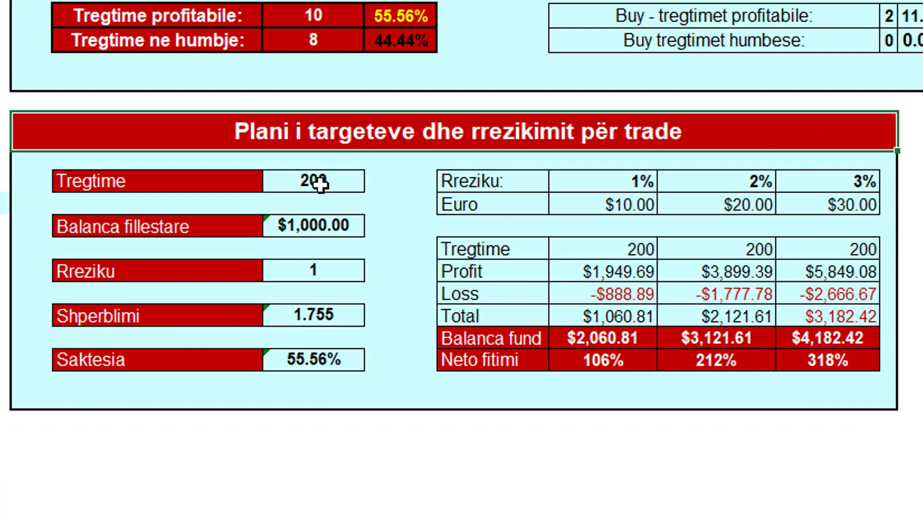
Review the logged trades on the Ditari sheet, highlighting the filled rows and their opening dates.
click(297, 234)
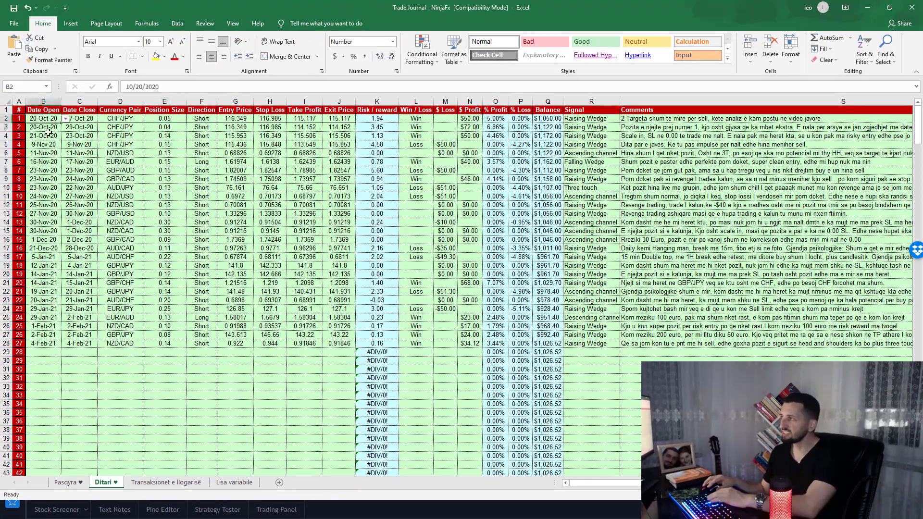
drag(48, 132, 337, 345)
click(36, 371)
drag(40, 342, 42, 119)
click(185, 382)
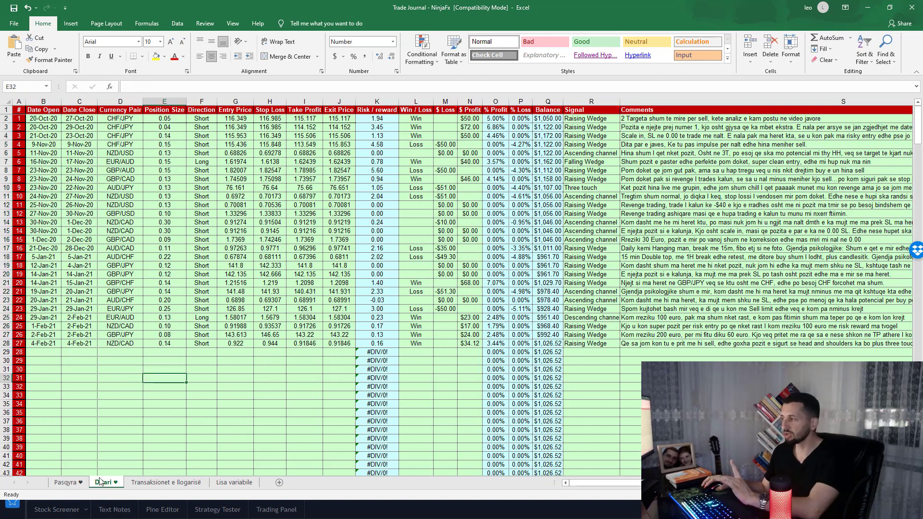
Compare the target plan on Pasqyra with the Date Open entries of trades 1 to 27 on Ditari, ending back on Pasqyra.
click(66, 482)
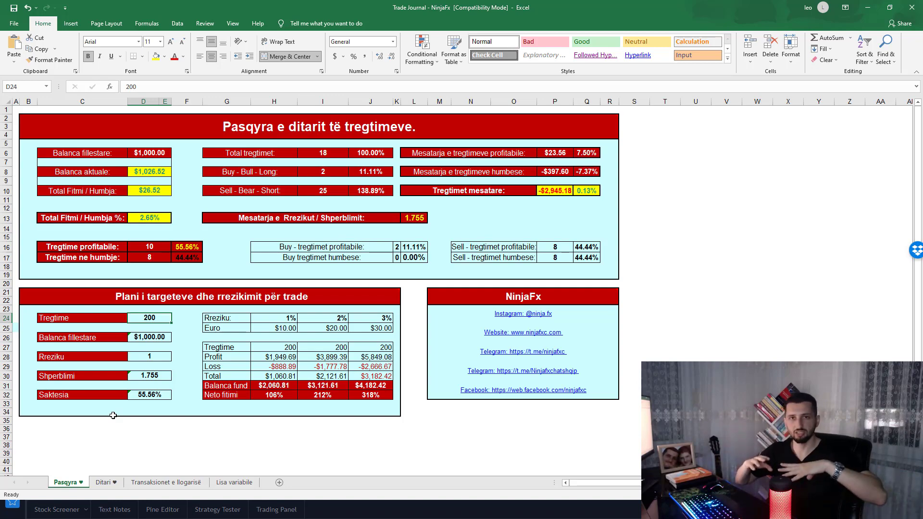
click(103, 482)
drag(44, 118, 38, 341)
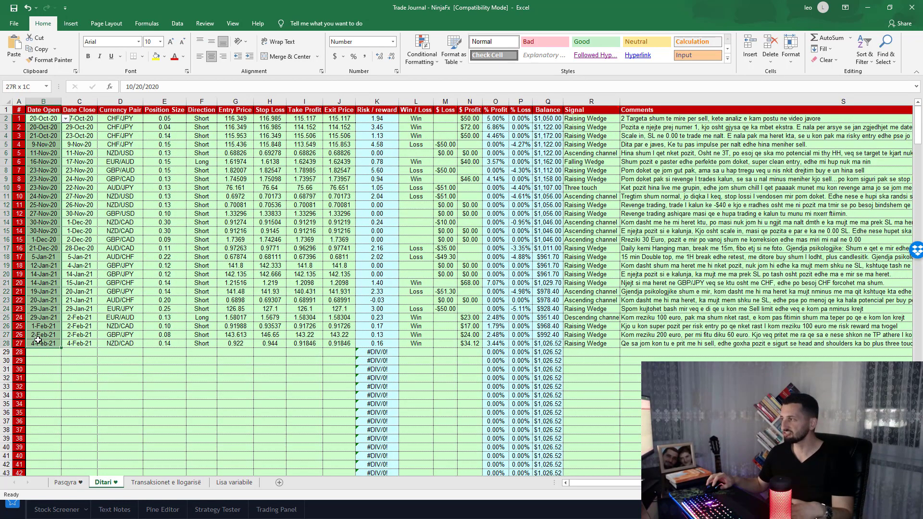
click(66, 483)
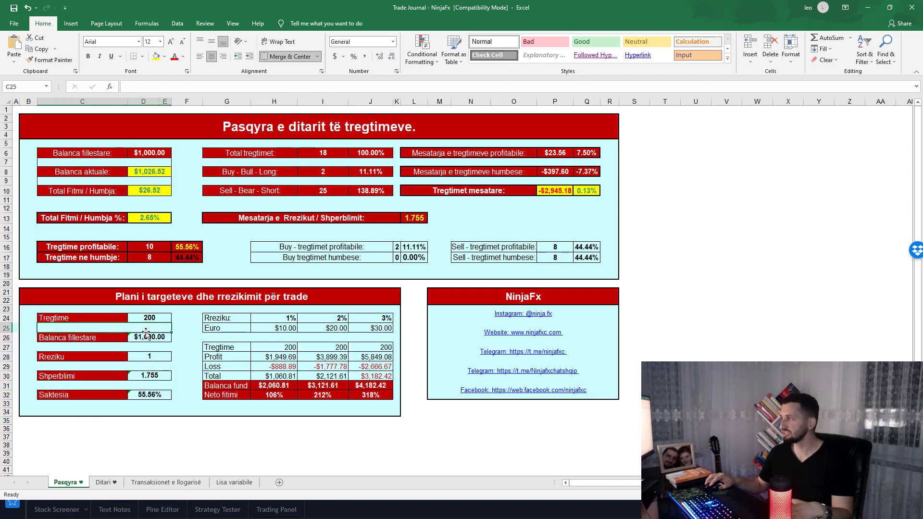
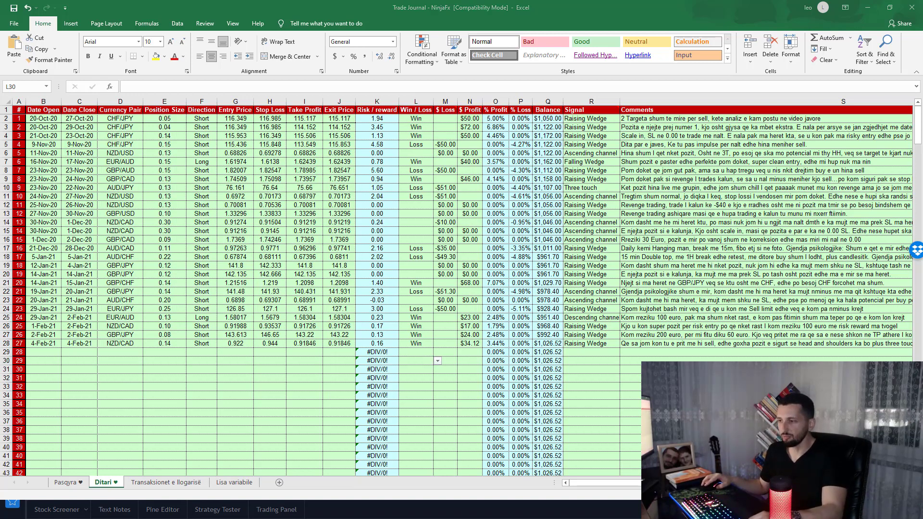
Switch to the AUDCHF chart in TradingView and place a short position with its entry at 0.70624 on the 4 May drop.
key(alt+Tab)
drag(359, 383, 196, 344)
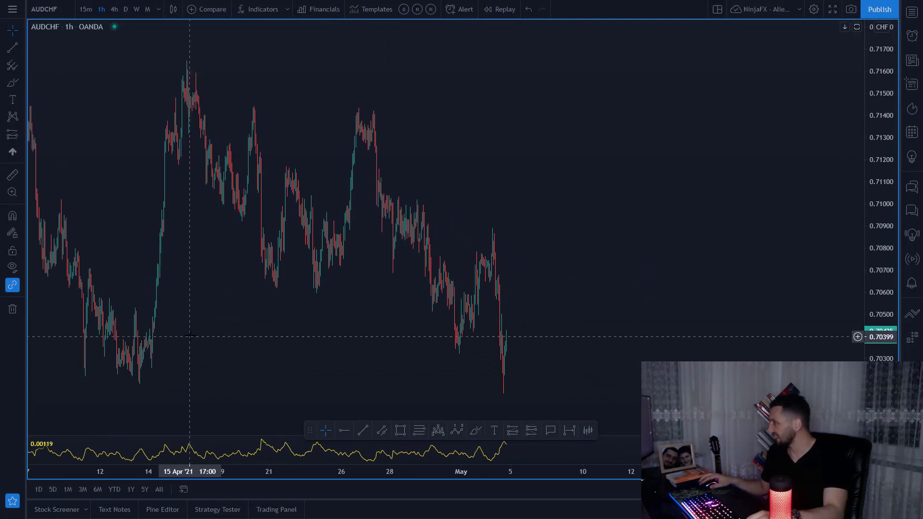
scroll(337, 363, up, 3)
drag(310, 430, 292, 462)
drag(473, 329, 550, 312)
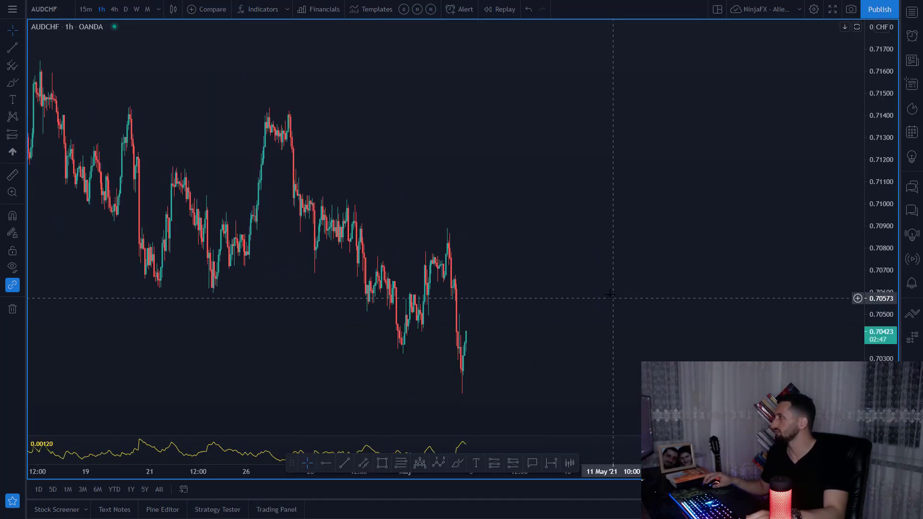
scroll(612, 299, up, 2)
drag(532, 253, 688, 257)
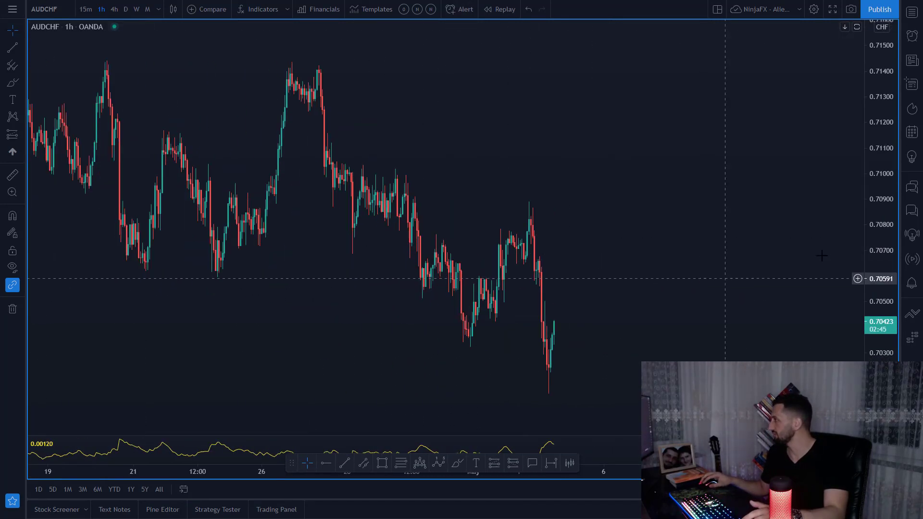
click(514, 463)
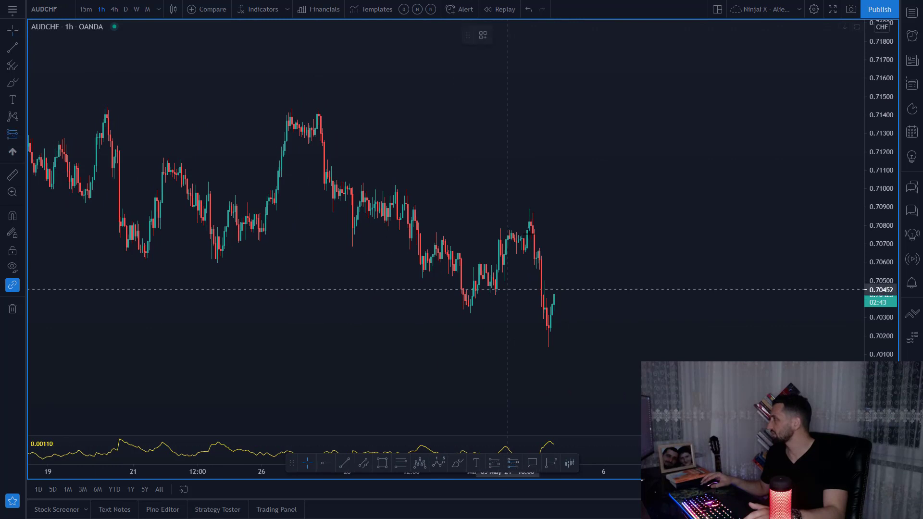
click(534, 258)
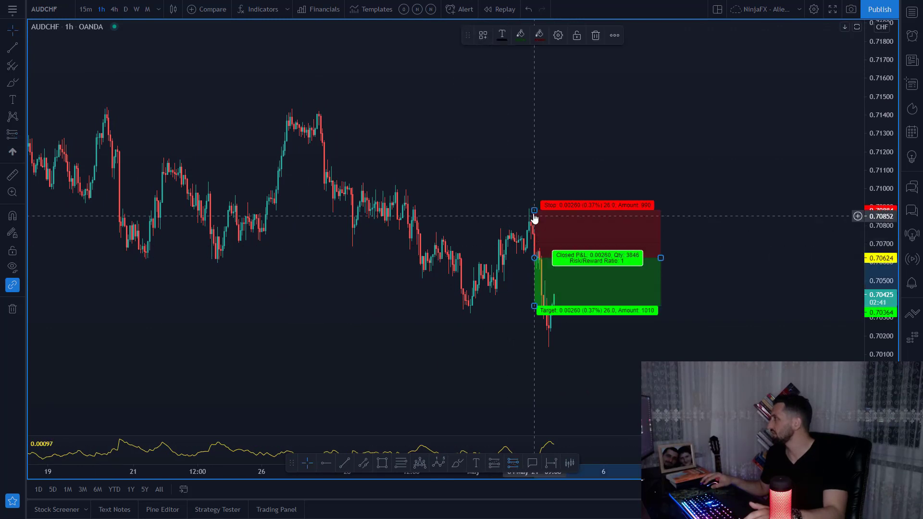
Set the short position's stop at 0.70938 and extend its target to 0.69992.
drag(538, 307, 535, 374)
click(696, 310)
scroll(697, 309, up, 4)
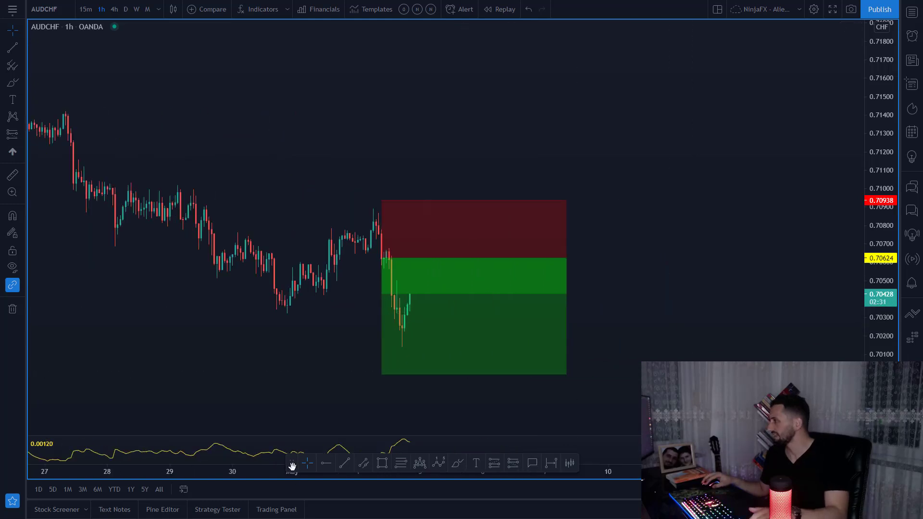
scroll(428, 332, down, 2)
drag(429, 333, 373, 319)
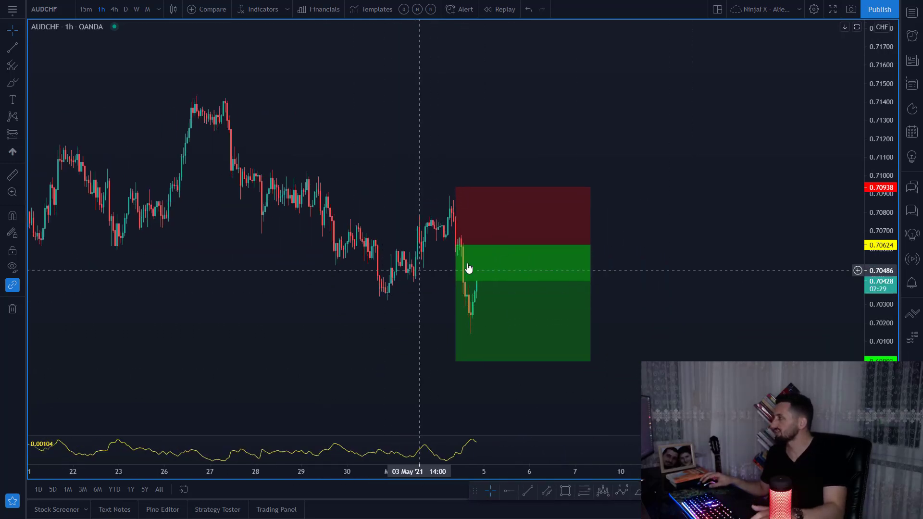
click(497, 274)
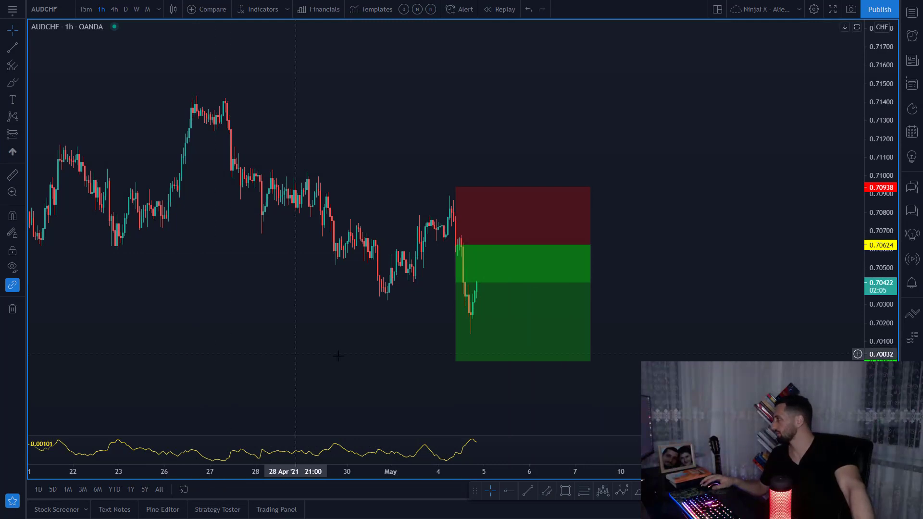
scroll(338, 355, up, 2)
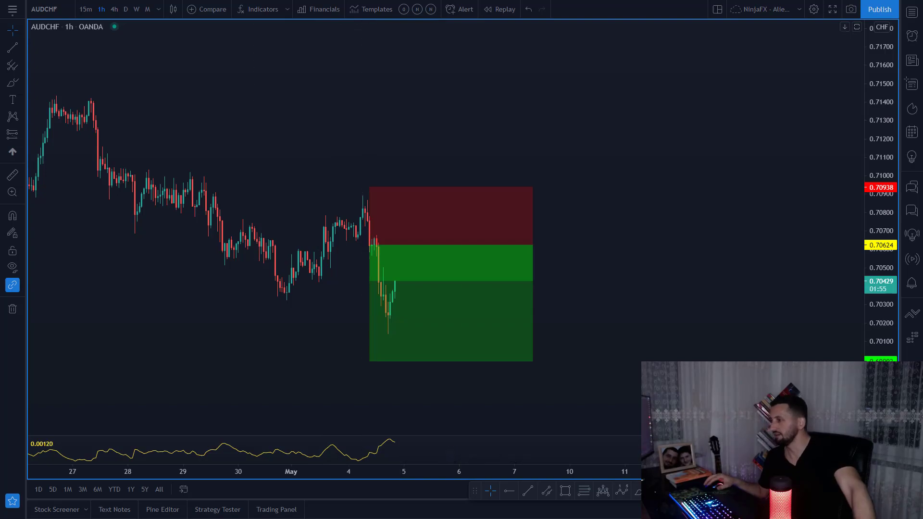
Back in Excel, enter 4 May 2021 as the Date Open of trade 28 on the Ditari sheet.
key(alt+Tab)
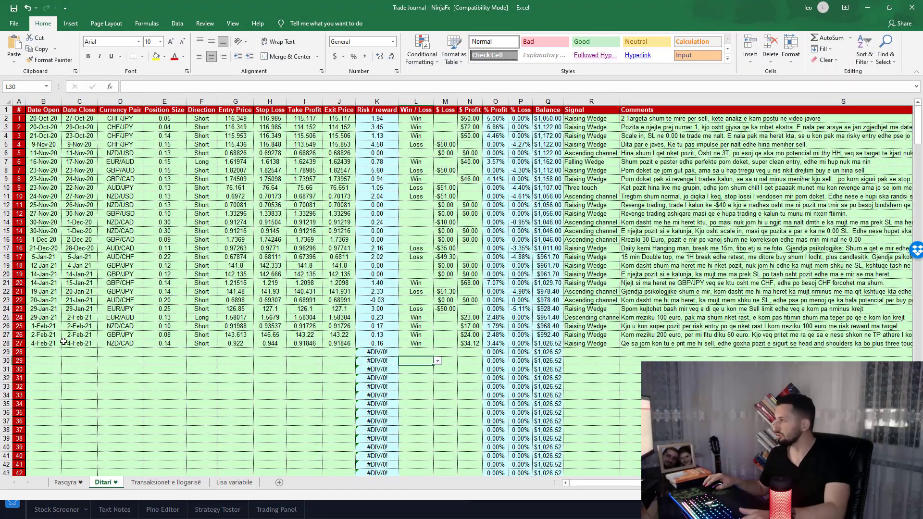
click(41, 352)
click(65, 353)
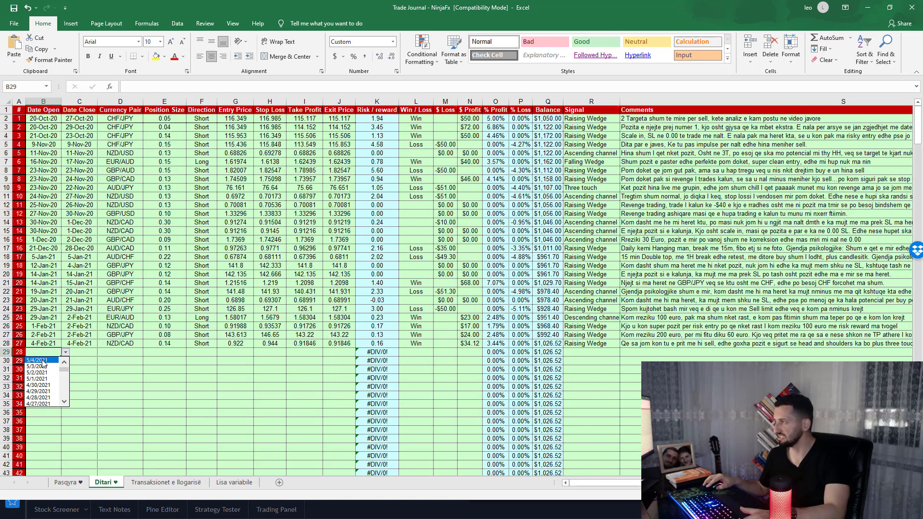
click(43, 360)
click(82, 352)
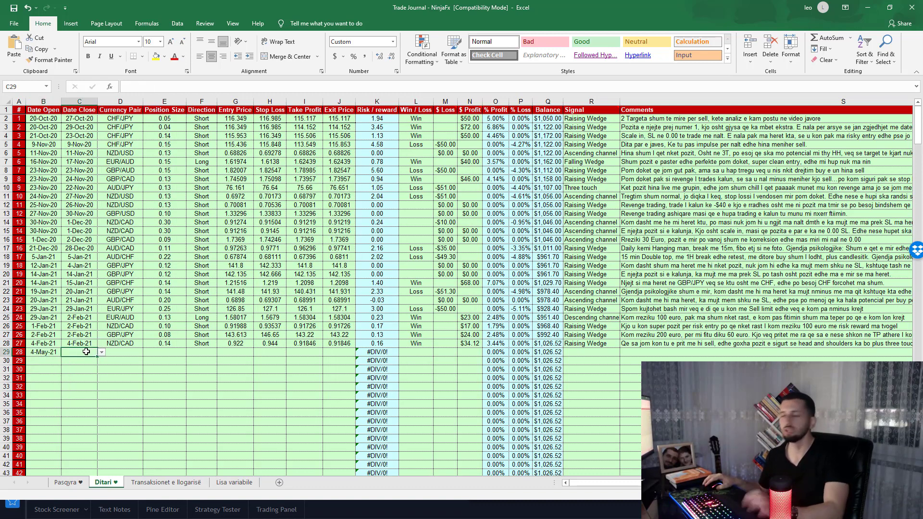
Switch to the AUDCHF chart, brush a freehand stroke over the short position's target area, and undo it.
key(alt+Tab)
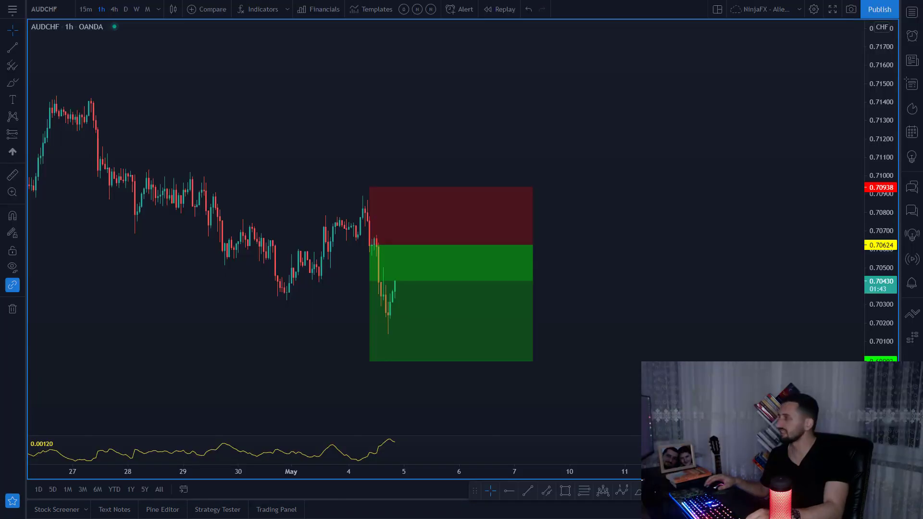
click(637, 493)
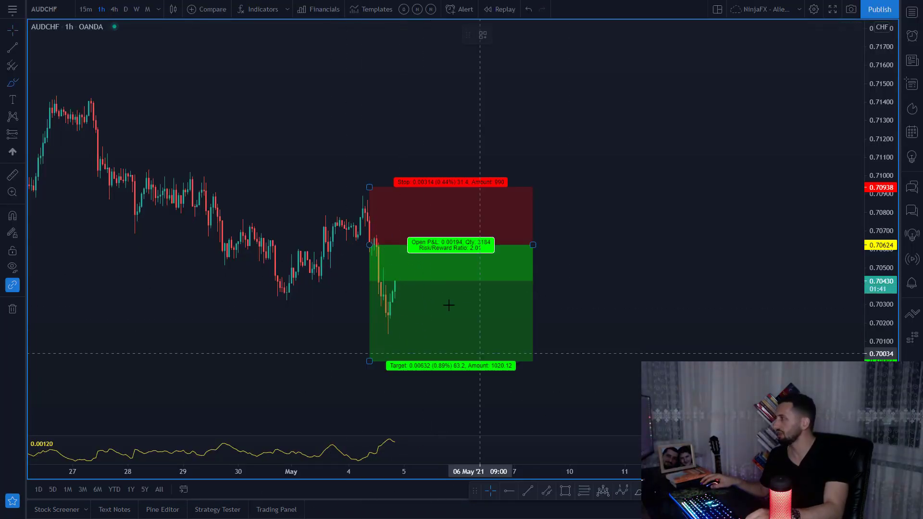
mouse_move(394, 280)
mouse_down()
mouse_move(423, 280)
mouse_move(427, 338)
mouse_up()
key(ctrl+z)
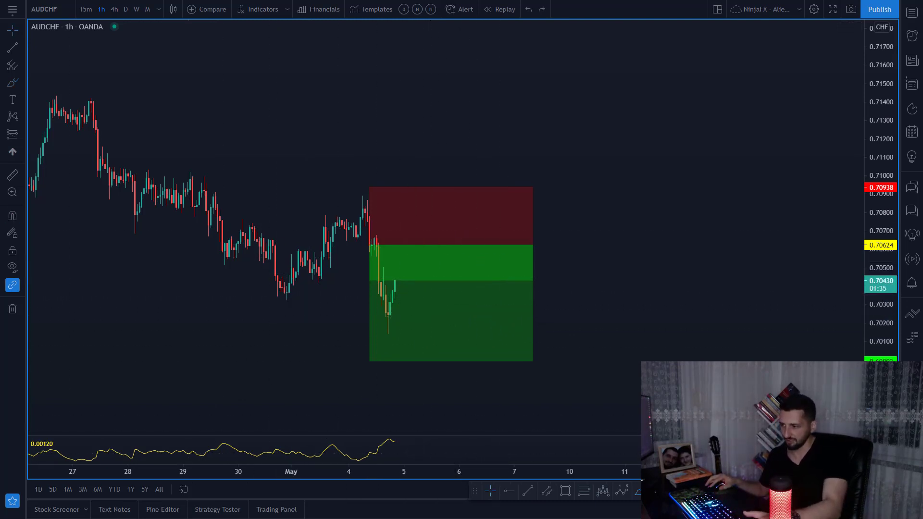
In Excel, set trade 28's currency pair to AUD/CHF and its position size to 0.10.
key(alt+Tab)
key(alt+Tab)
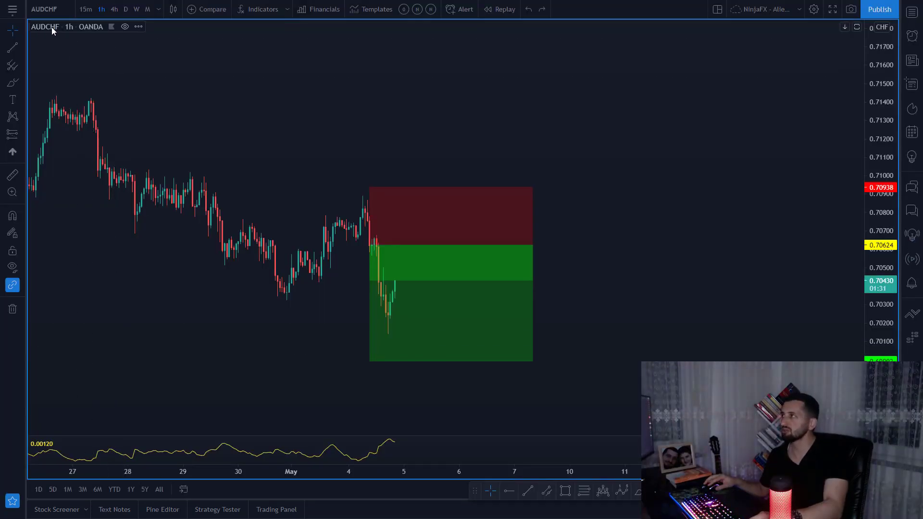
key(alt+Tab)
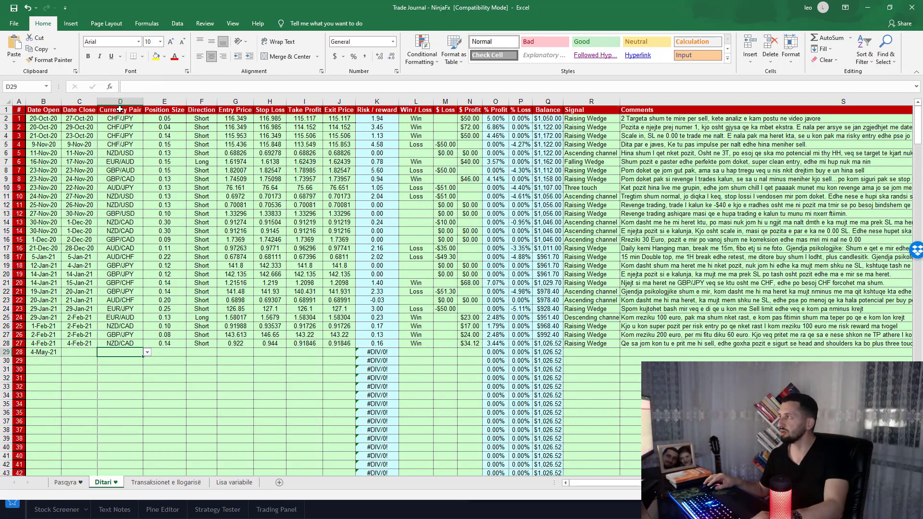
click(147, 353)
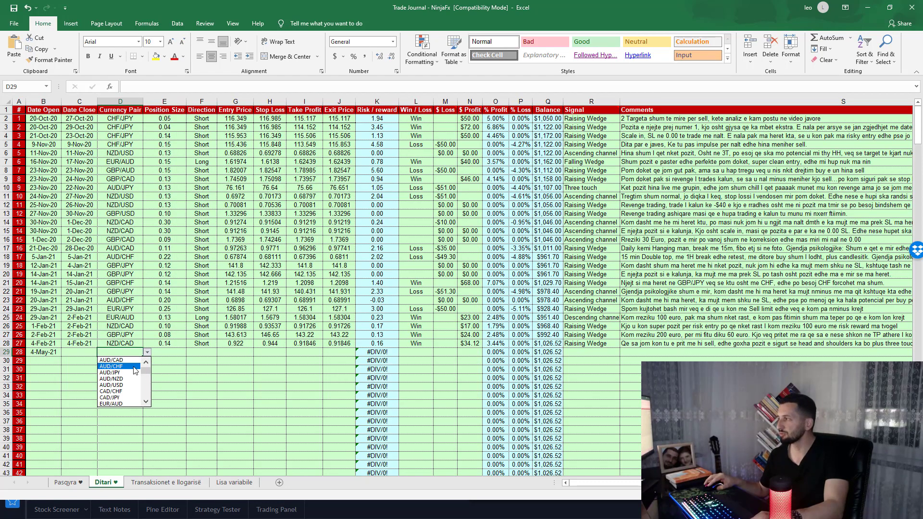
click(134, 370)
click(173, 352)
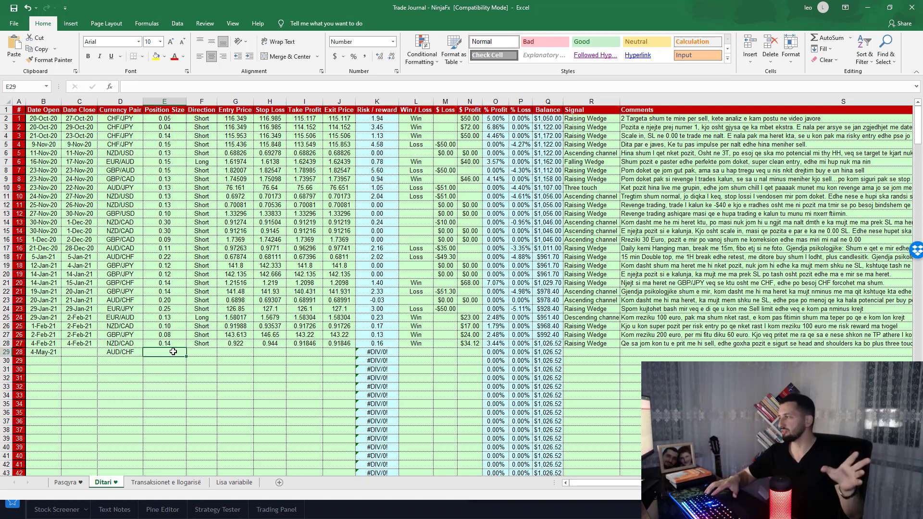
text(0.10)
key(Return)
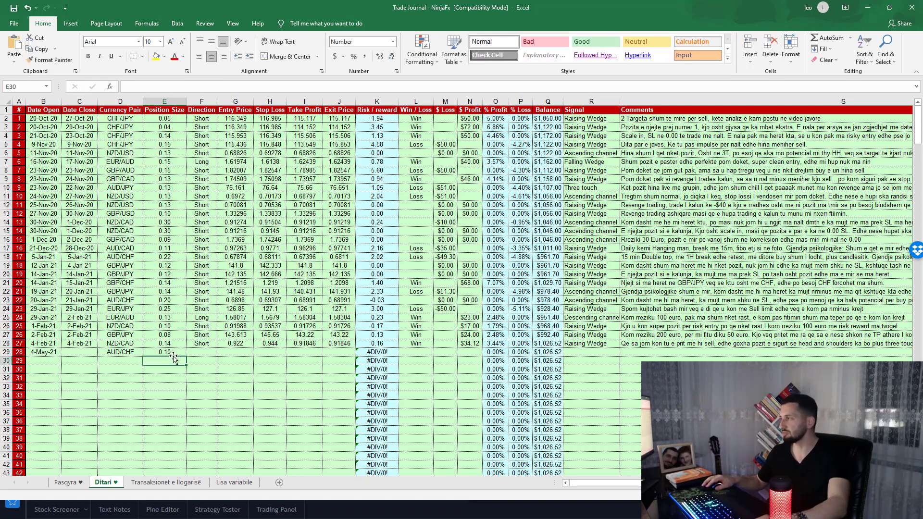
Switch to the AUDCHF chart and move the floating drawing toolbar above the price candles.
key(alt+Tab)
click(461, 294)
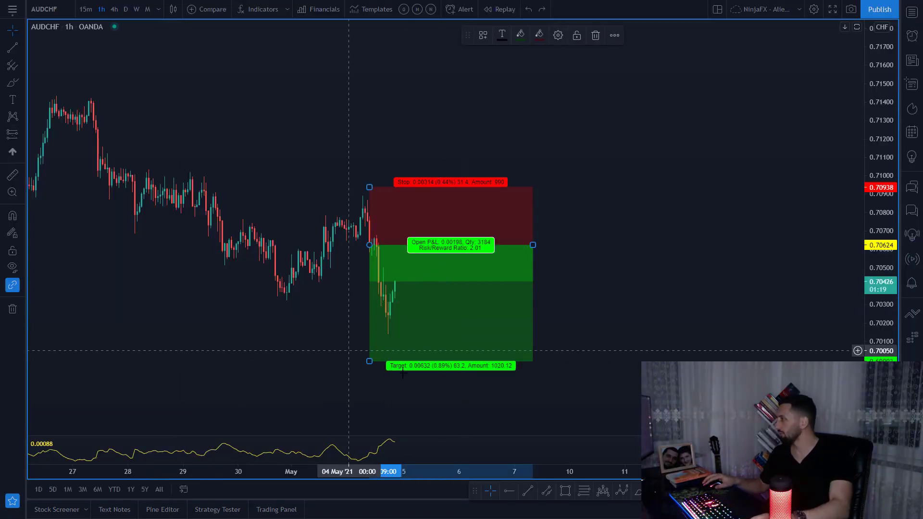
drag(473, 490, 278, 38)
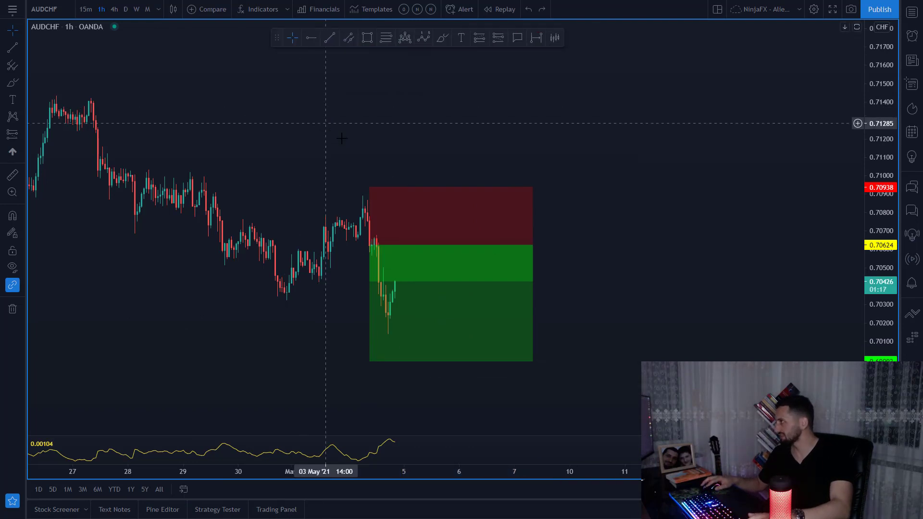
Open and enlarge the Trading Panel on the chart and connect to the Paper Trading account.
click(912, 14)
click(912, 14)
right_click(367, 150)
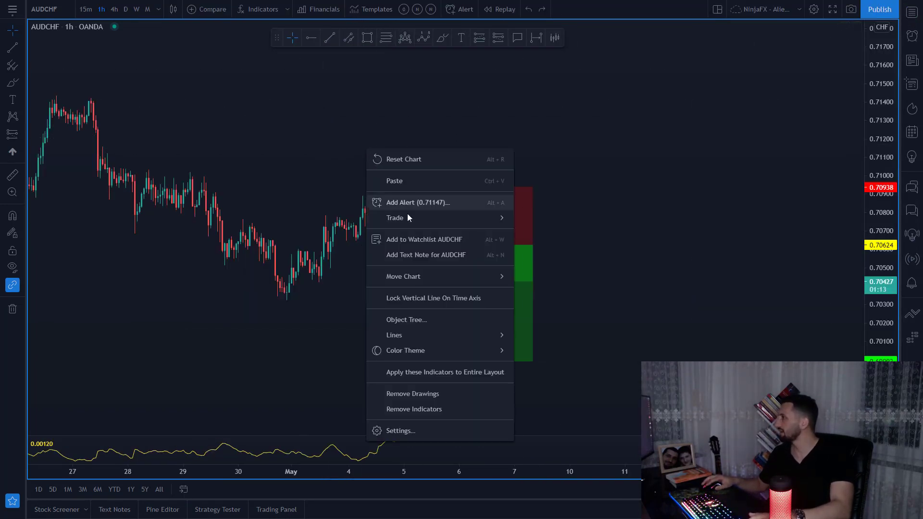
mouse_move(411, 219)
click(559, 253)
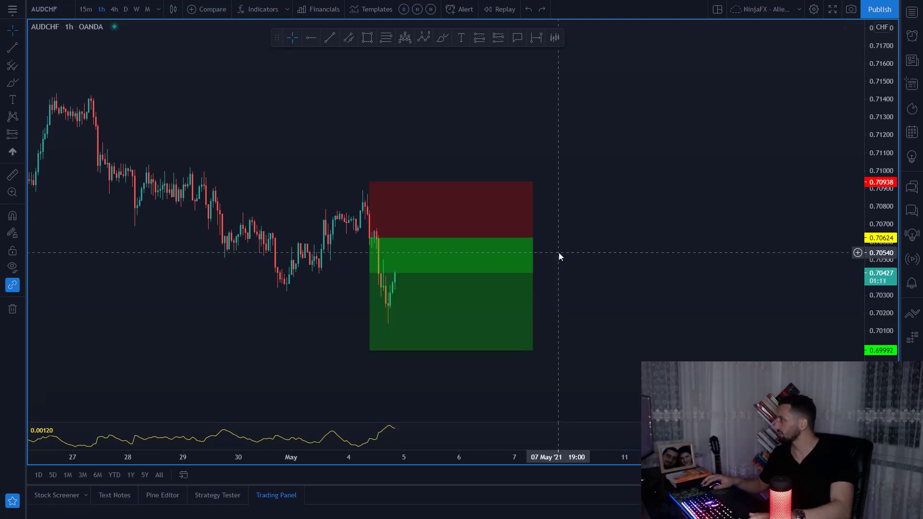
click(439, 202)
click(295, 497)
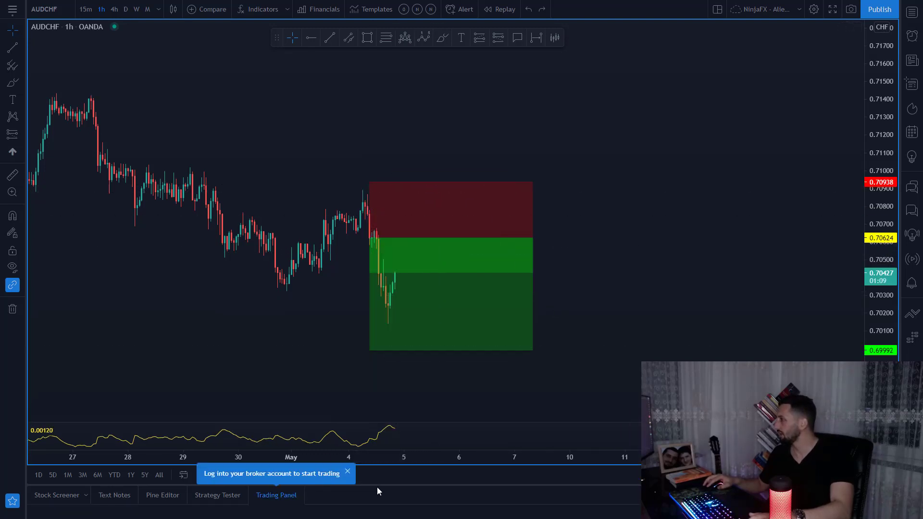
drag(376, 486, 385, 333)
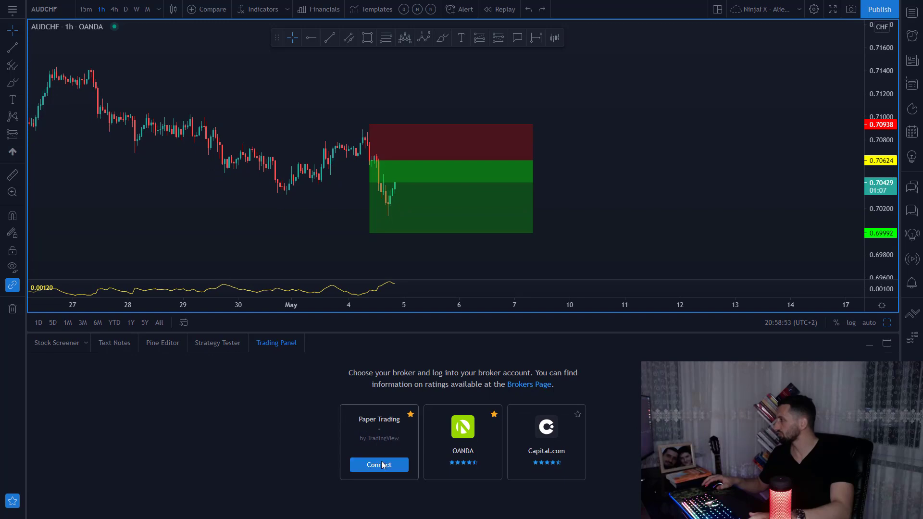
click(381, 467)
click(471, 244)
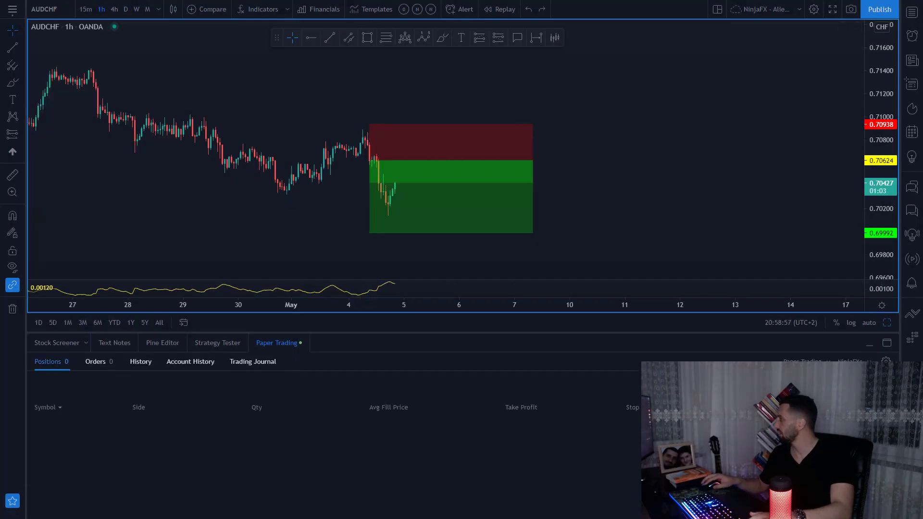
Reset the Paper Trading account with a balance of 1000 and collapse its panel.
click(842, 399)
drag(486, 280, 436, 282)
text(1000)
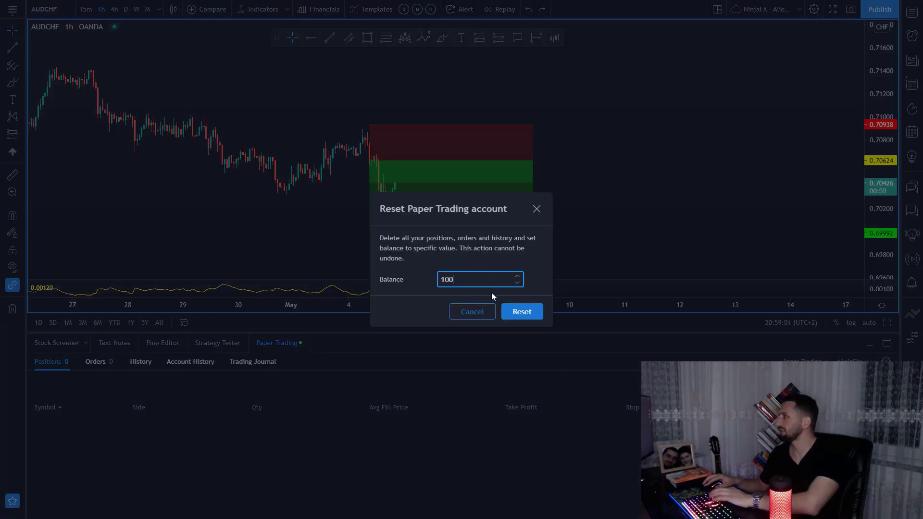
click(513, 311)
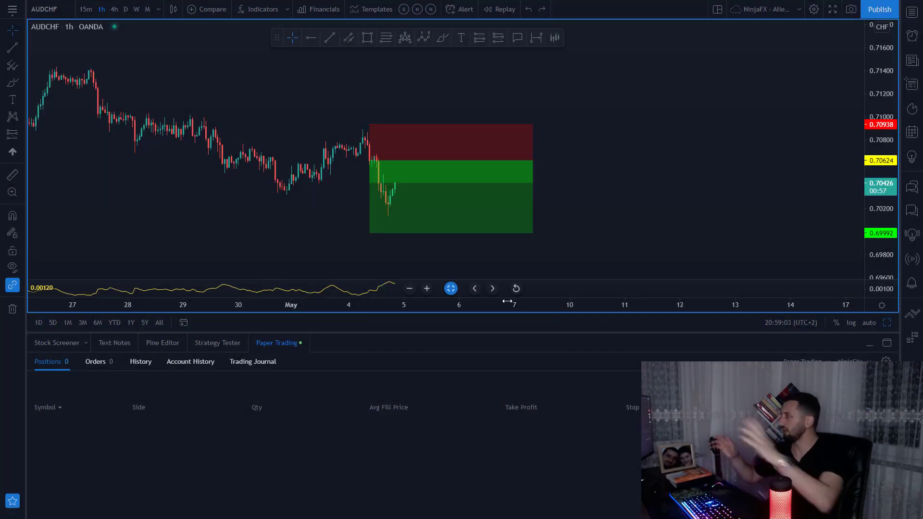
click(869, 350)
In Excel, set the Deponim amount on Transaksionet e llogarisë to 100 and check the Balanca fillestare on Pasqyra.
key(alt+Tab)
click(151, 484)
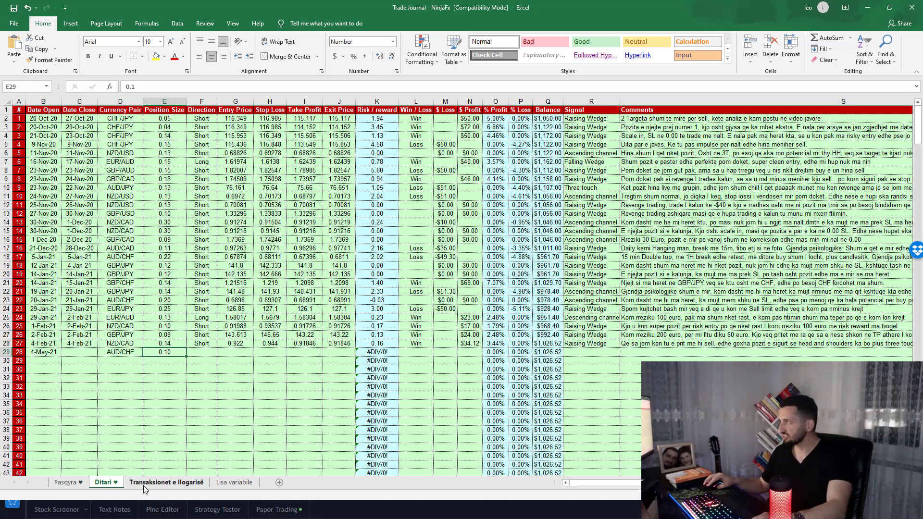
click(136, 132)
click(62, 129)
click(98, 129)
click(227, 129)
text(100)
click(165, 244)
click(68, 484)
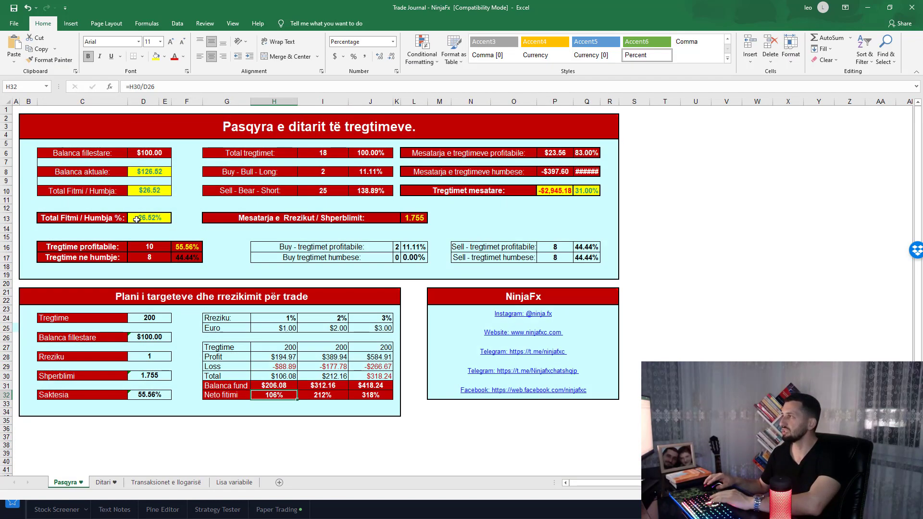
click(158, 154)
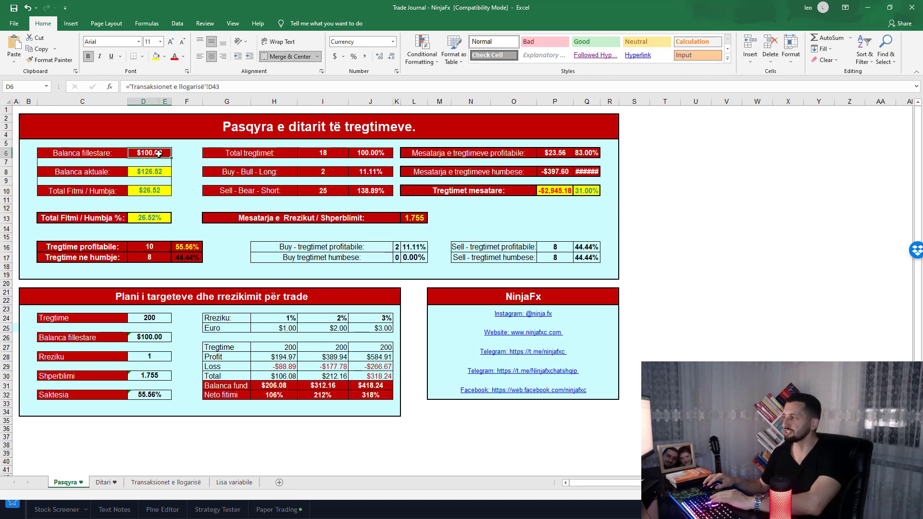
Set the 19-Oct-20 Deponim amount on Transaksionet e llogarisë to 1000.
click(166, 483)
click(241, 130)
text(1,0)
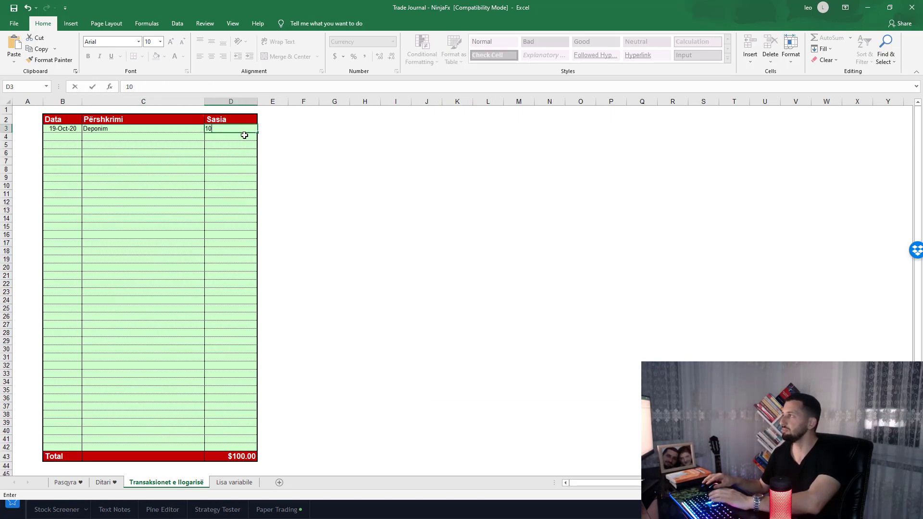
text(00)
Add a withdrawal of -100 in the row below the Deponim entry and check the starting balance on Pasqyra.
click(164, 137)
text(terheqje)
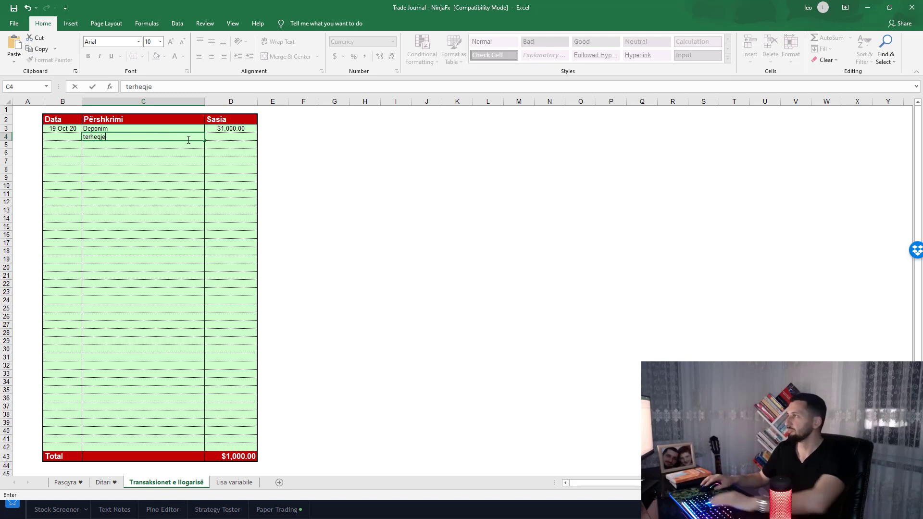
click(218, 136)
text(-100)
click(226, 169)
click(67, 483)
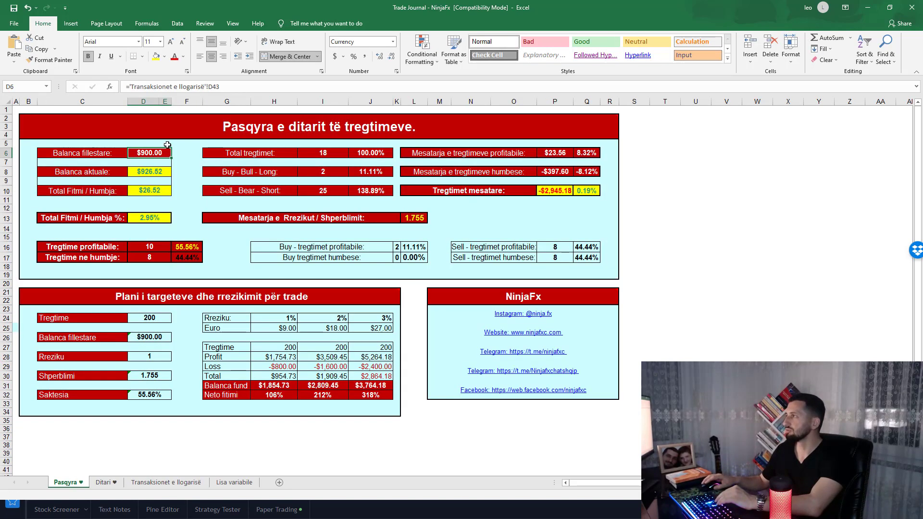
Delete the -100 withdrawal row's amount and entry on Transaksionet e llogarisë and return to the Ditari sheet.
click(104, 483)
click(166, 482)
click(229, 137)
key(Delete)
click(149, 136)
key(Delete)
click(99, 487)
click(84, 485)
click(103, 484)
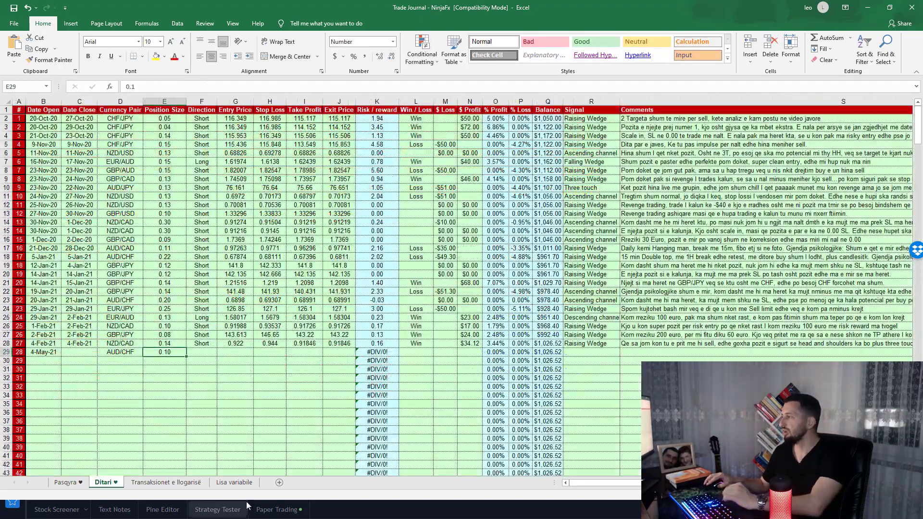
In TradingView, open a new AUDCHF paper trading order, set it to Sell and show the short position's stop distance.
key(alt+Tab)
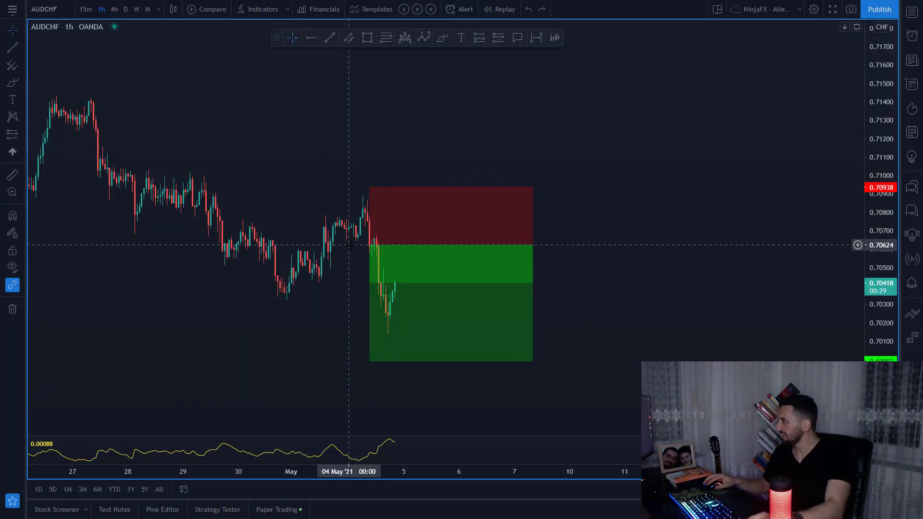
key(alt+Tab)
key(alt+Tab)
key(alt+Tab)
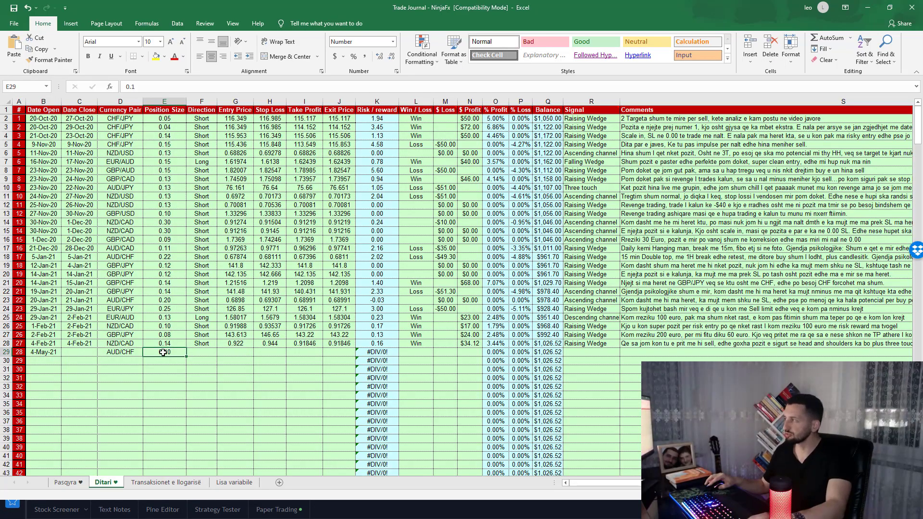
key(alt+Tab)
right_click(369, 152)
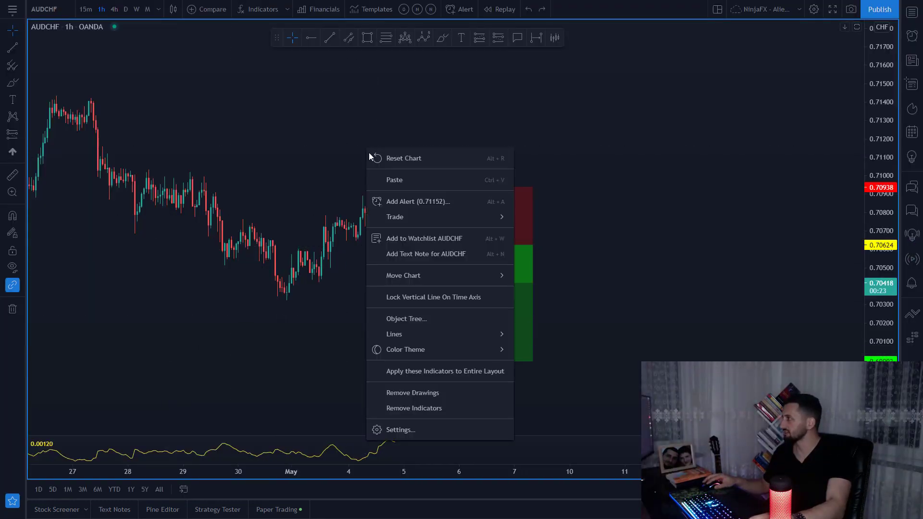
mouse_move(403, 217)
click(567, 249)
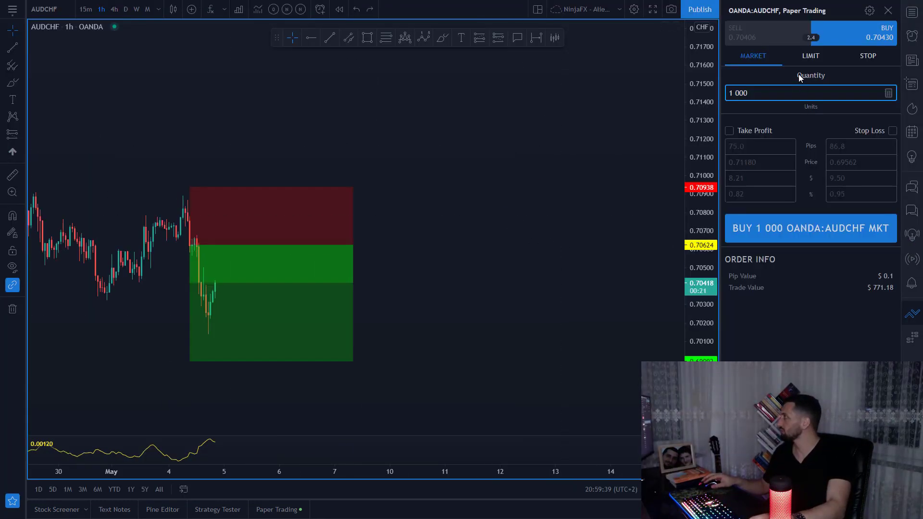
click(764, 36)
click(305, 229)
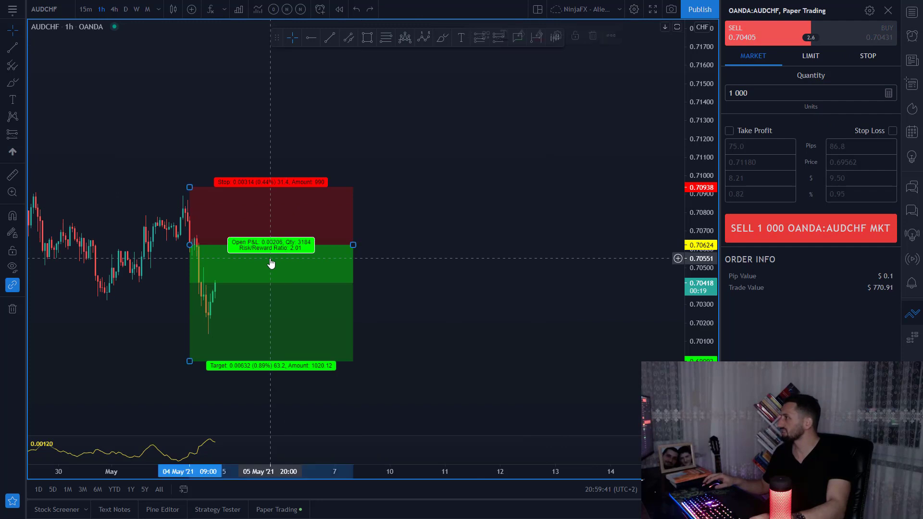
Enable the order's stop loss at 31.4 pips and set the risk to 10 dollars.
click(893, 132)
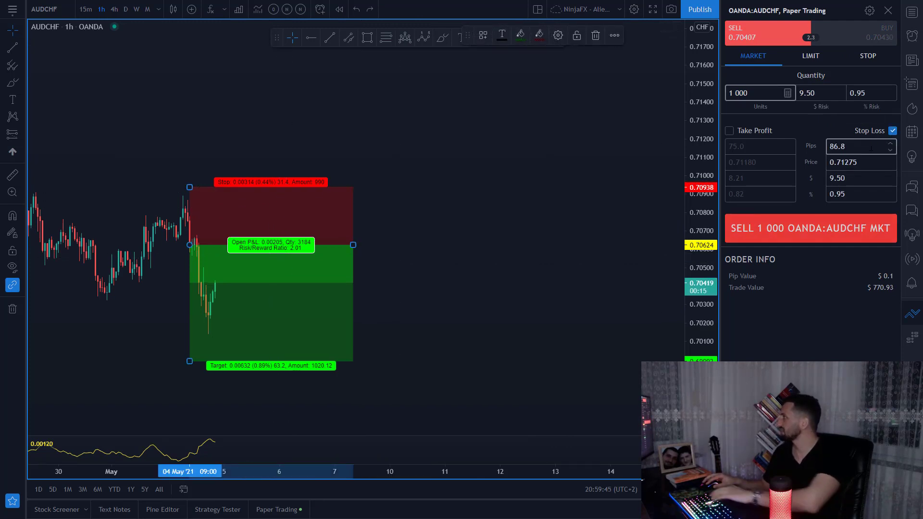
double_click(871, 148)
text(31.4)
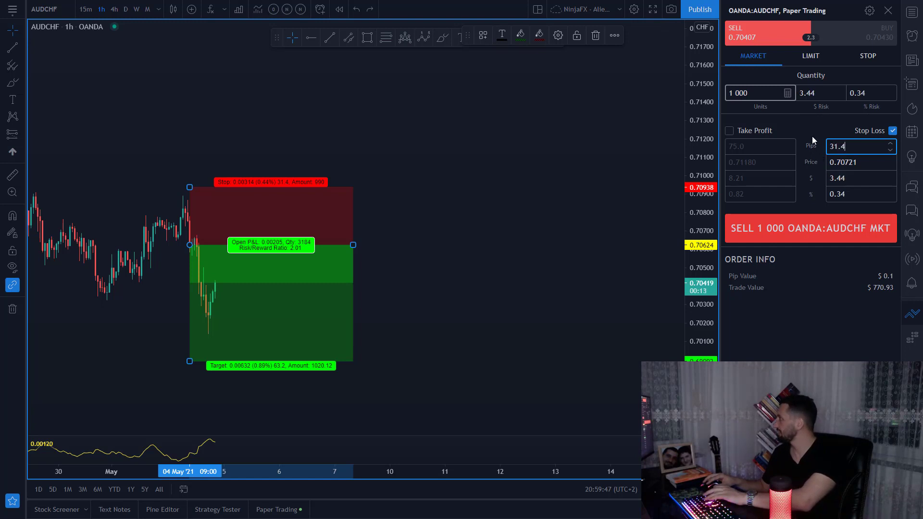
double_click(818, 94)
text(10)
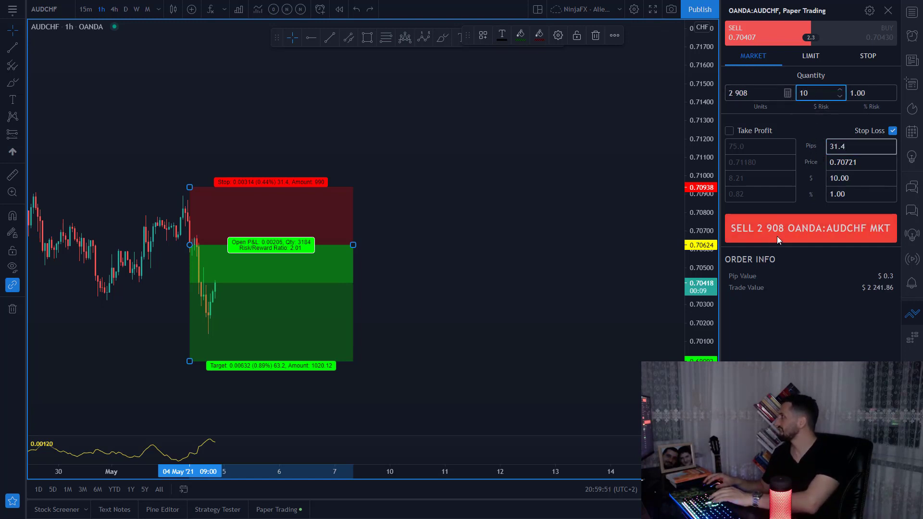
Reduce the order's stop loss to 30.4 pips to size the position at 3 000 units.
click(857, 146)
key(Up)
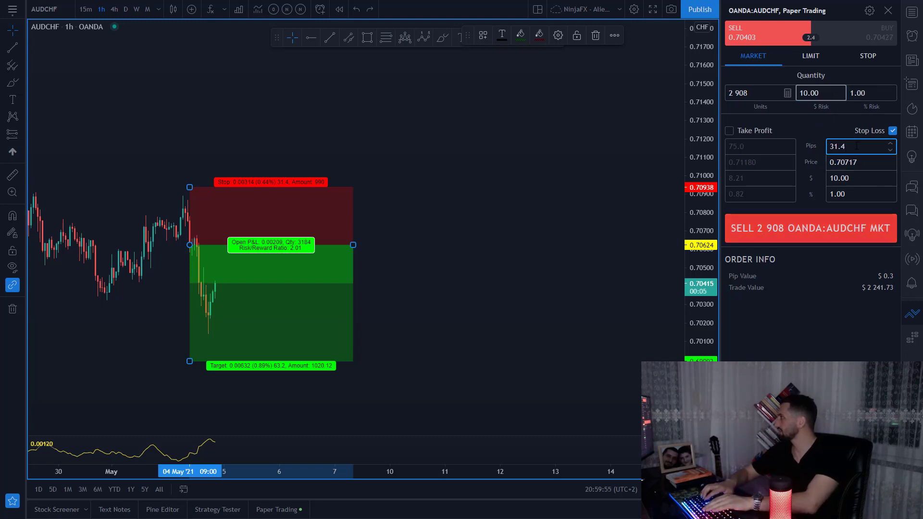
key(Down)
key(Down)
key(Down)
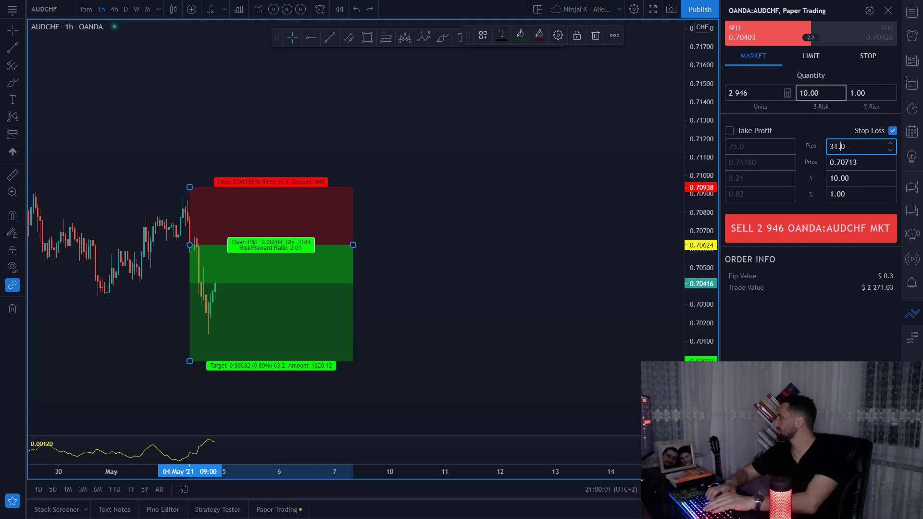
key(BackSpace)
text(00)
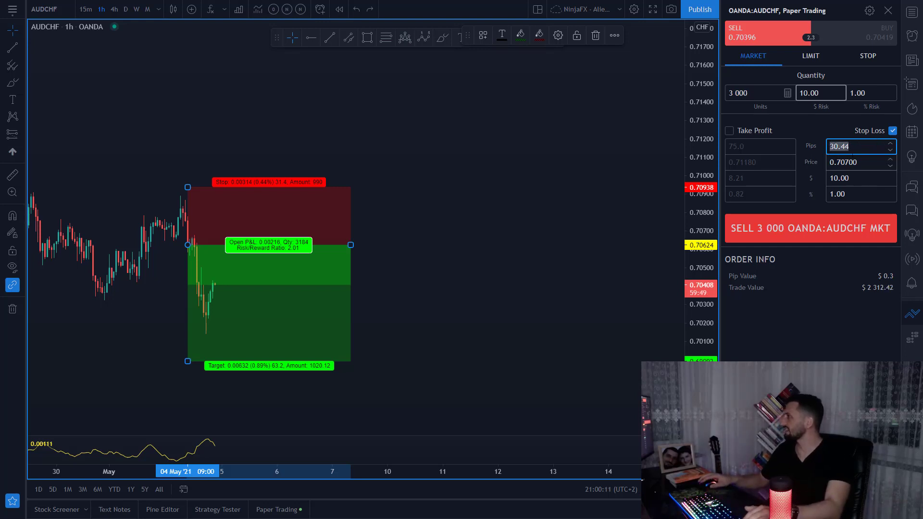
Set the stop level of the Short Position drawing to 301 ticks.
double_click(279, 241)
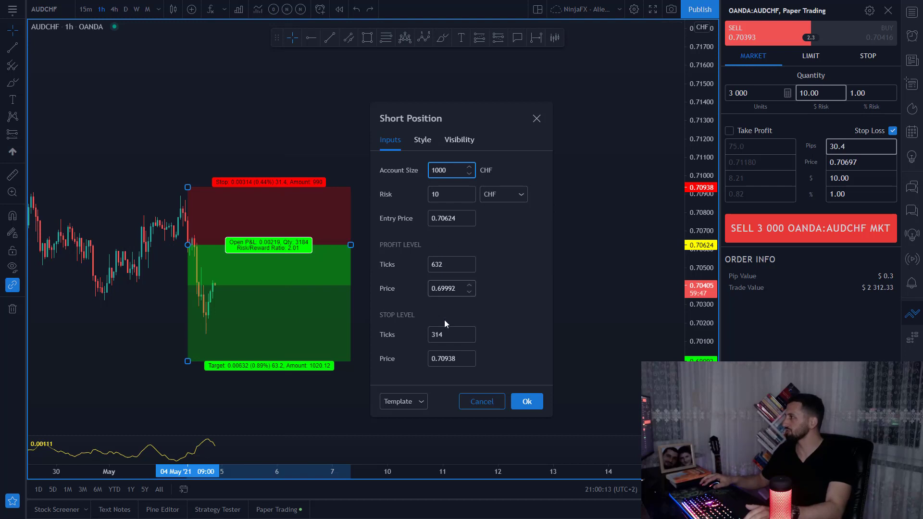
drag(461, 360, 406, 359)
text(30.44)
double_click(440, 335)
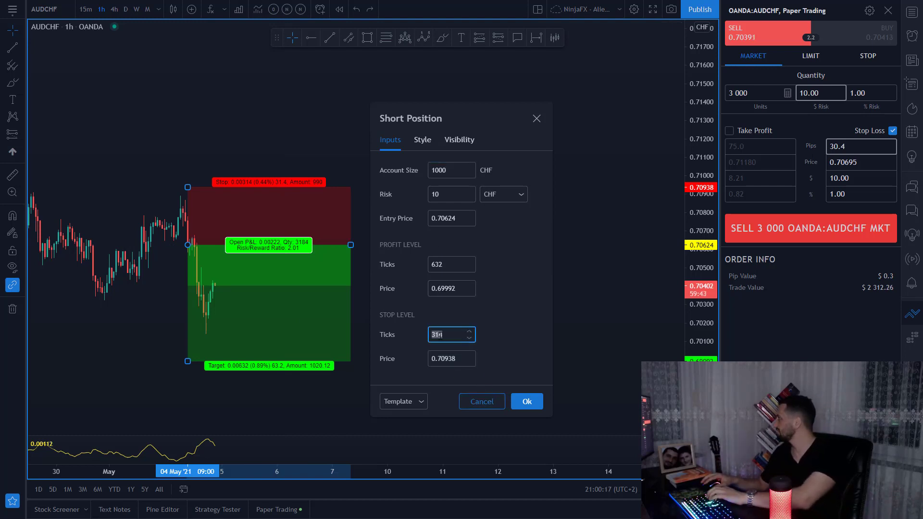
click(525, 400)
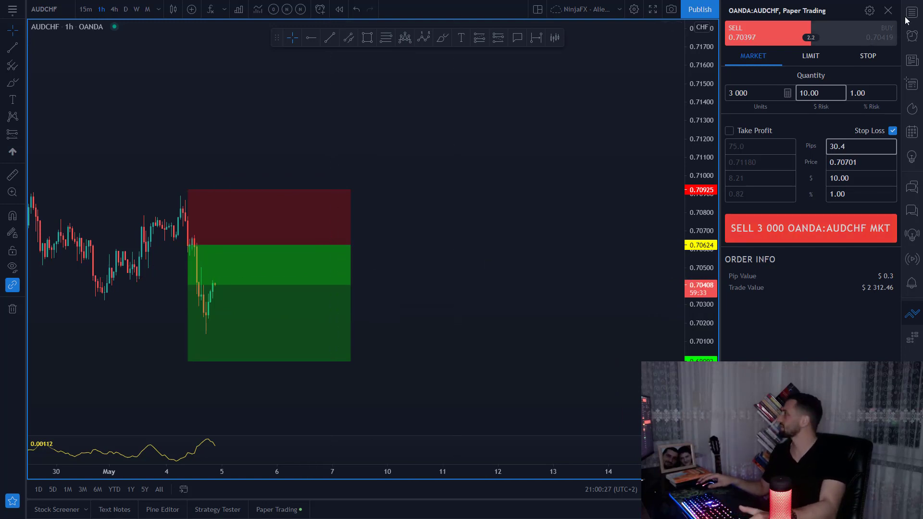
Close the order form and, in Excel, set the AUD/CHF trade's position size to 0.03 and direction to Short.
click(889, 10)
key(alt+Tab)
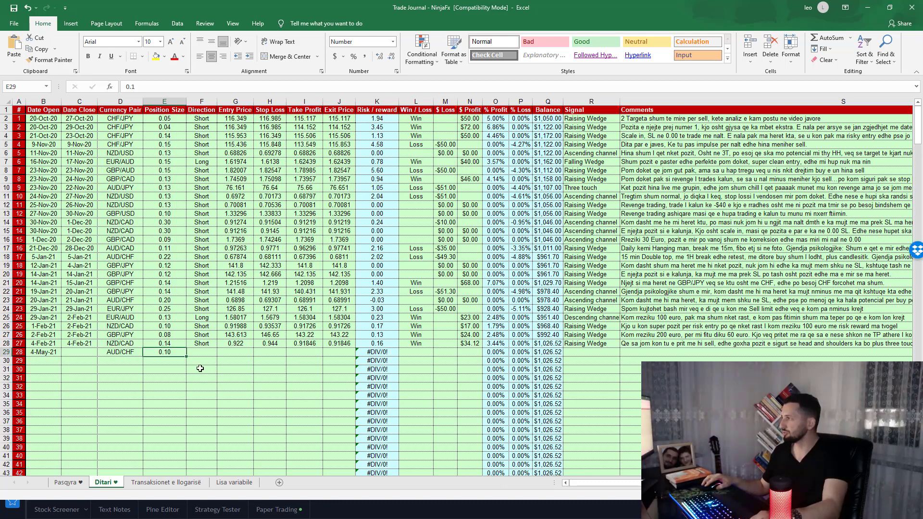
text(0.)
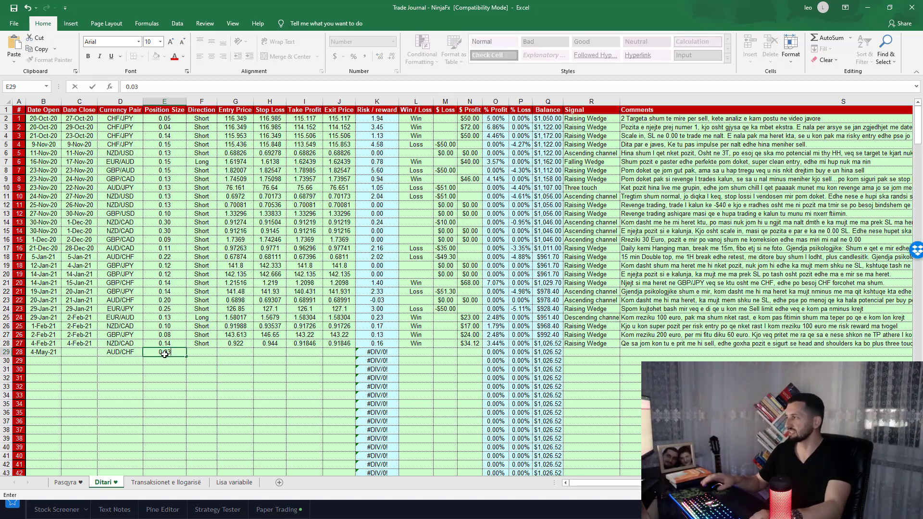
click(197, 354)
click(221, 353)
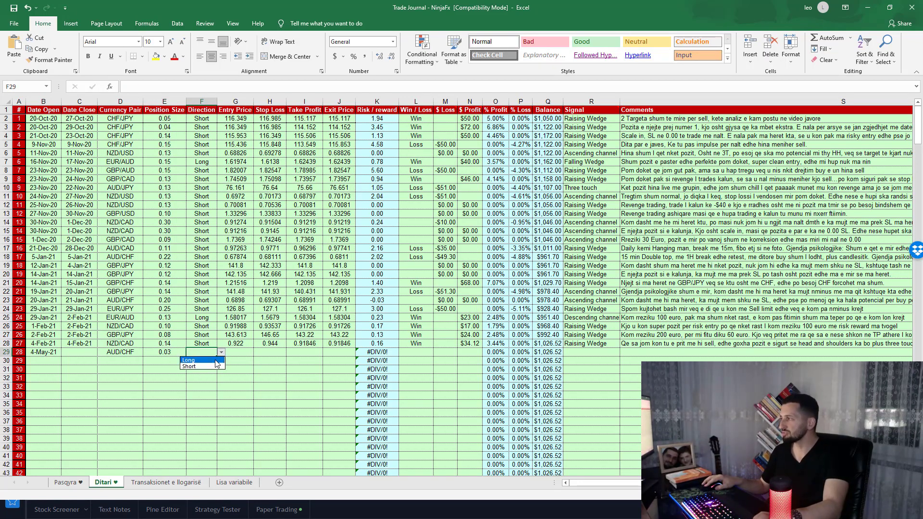
click(215, 367)
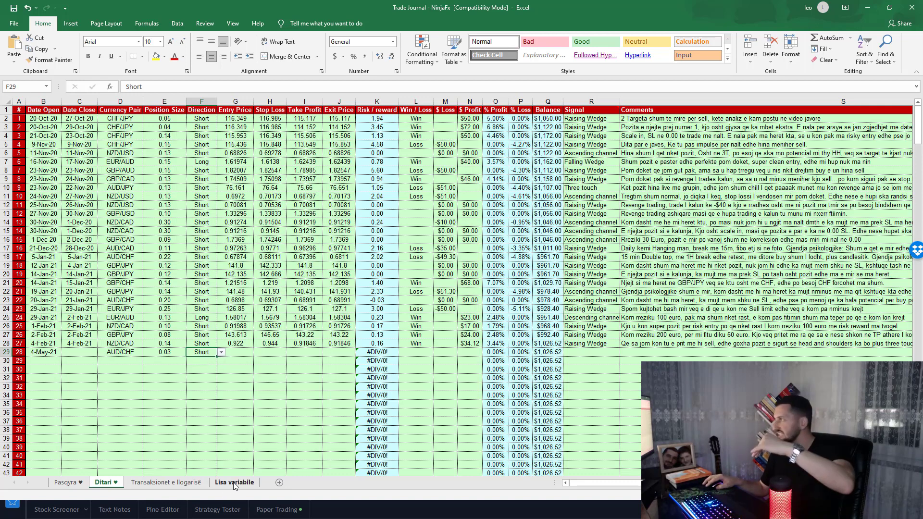
Review the Long/Short and Win/Loss options on Lisa variabile and the direction choices for the AUD/CHF trade on Ditari.
click(235, 483)
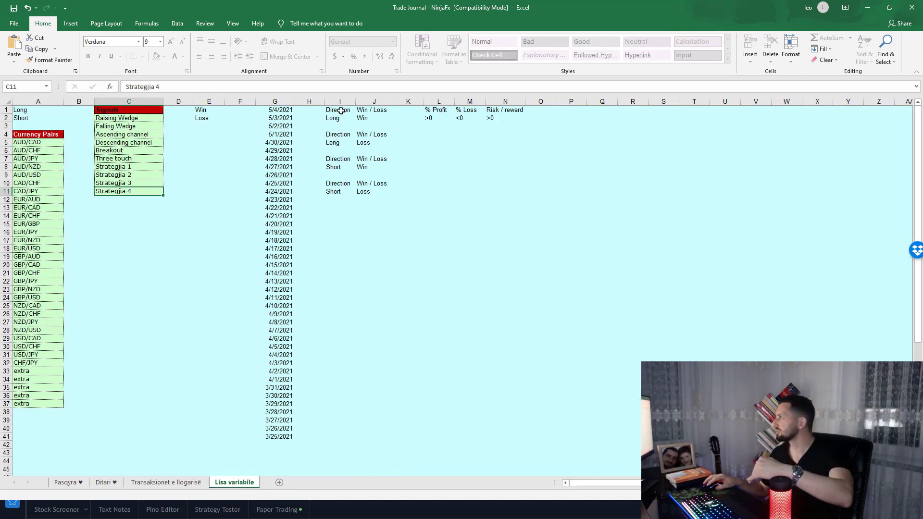
click(206, 112)
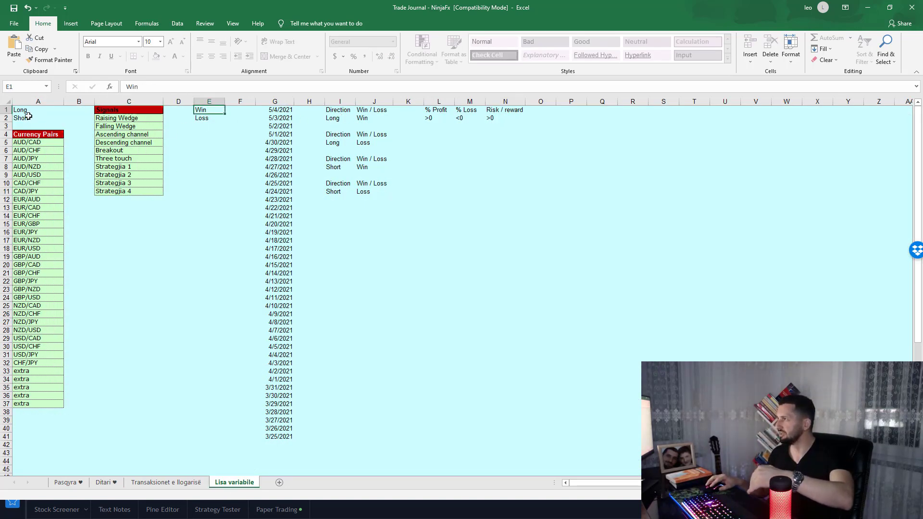
click(29, 117)
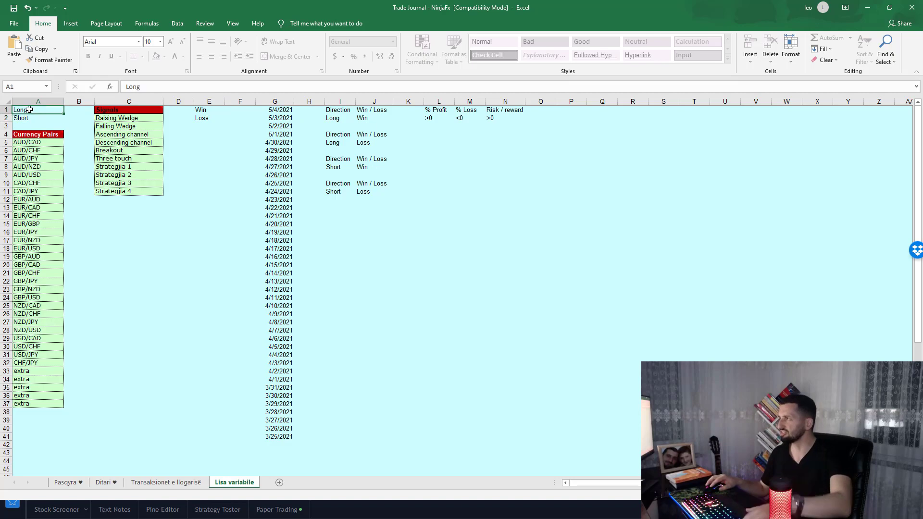
click(130, 86)
click(466, 282)
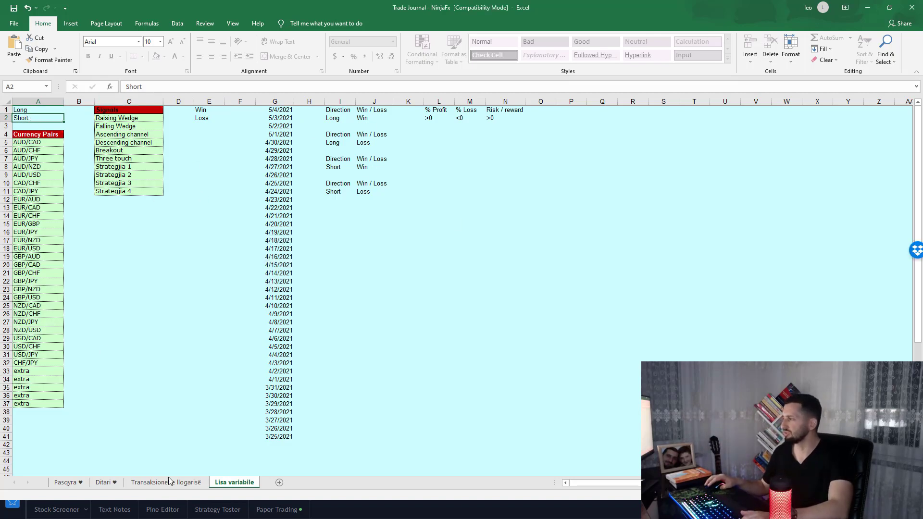
click(104, 482)
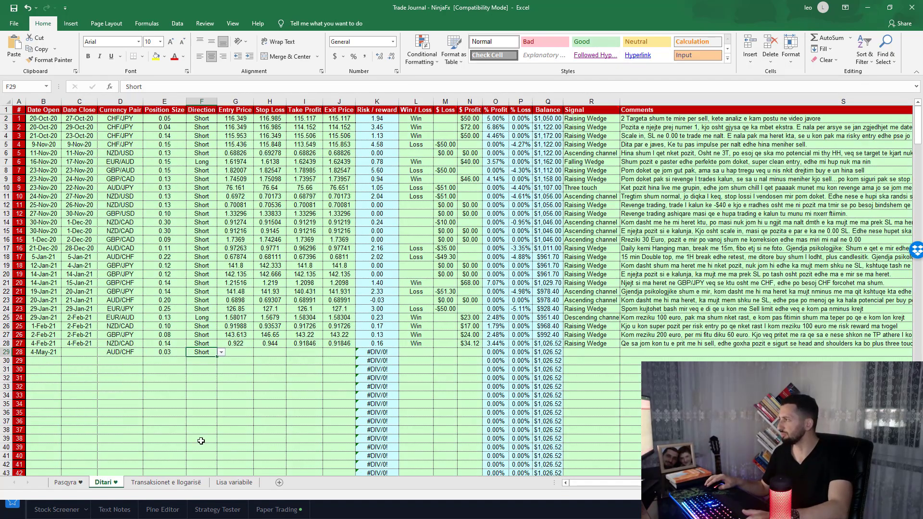
click(221, 353)
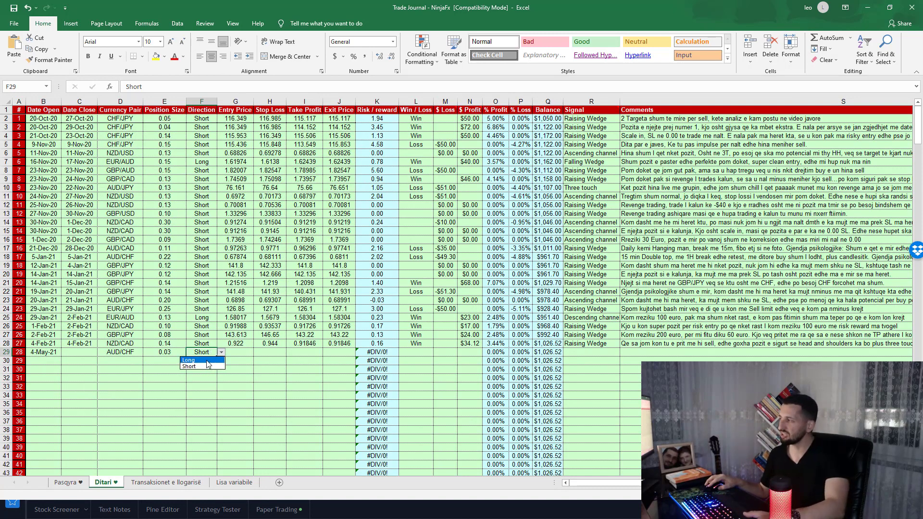
click(204, 366)
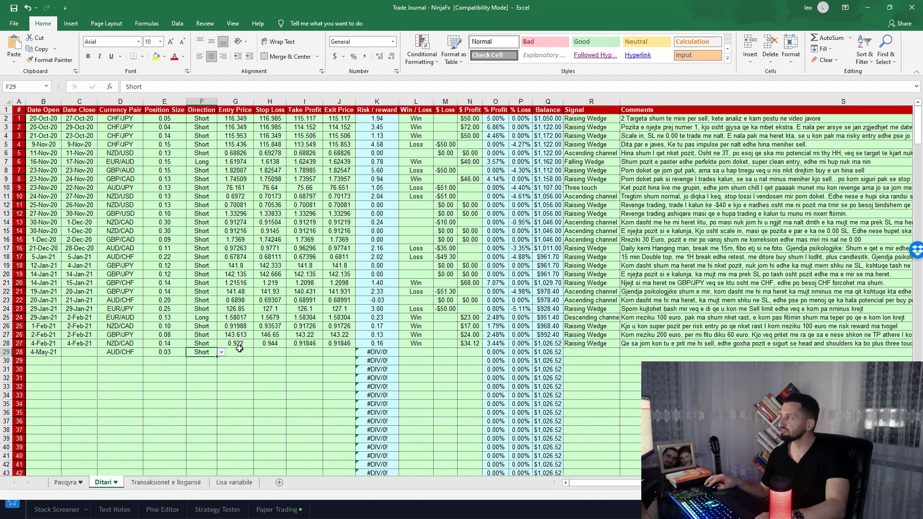
Copy the short position's entry price 0.70624 from TradingView into the AUD/CHF trade's Entry Price in Excel.
key(alt+Tab)
double_click(439, 254)
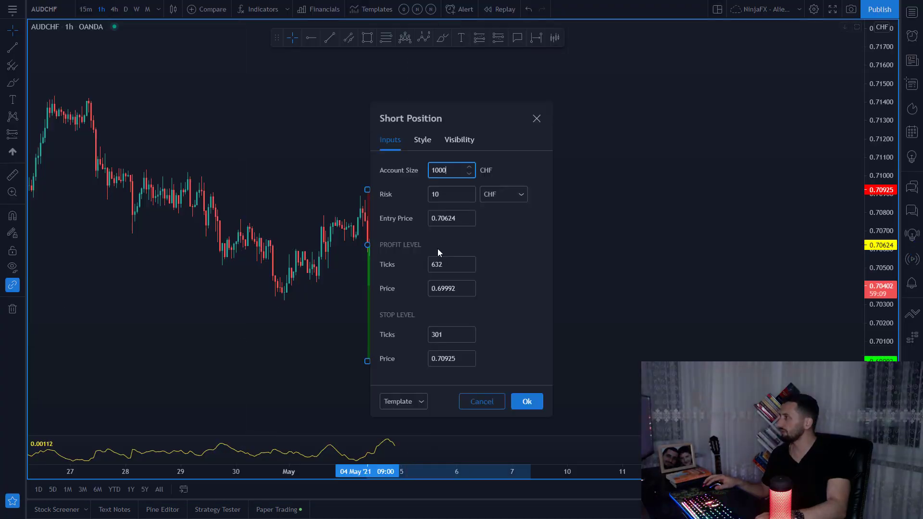
drag(375, 110, 59, 55)
drag(145, 166, 100, 163)
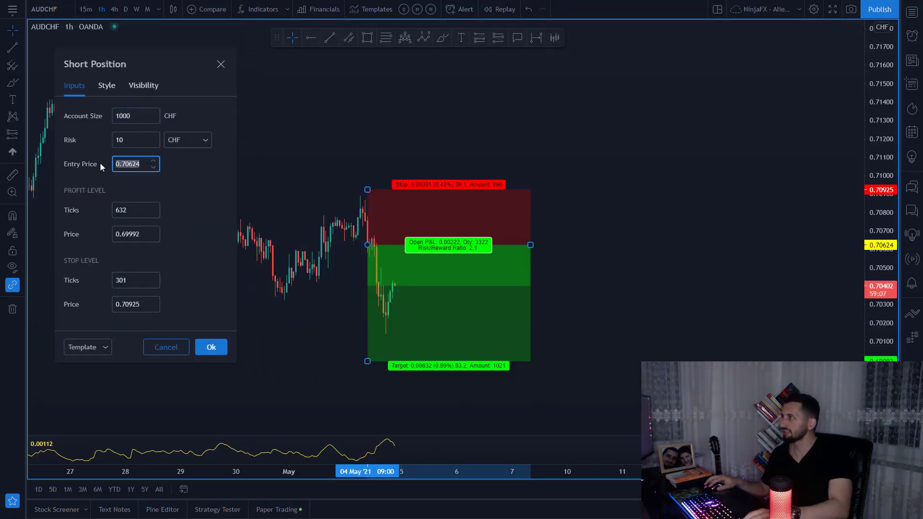
key(alt+Tab)
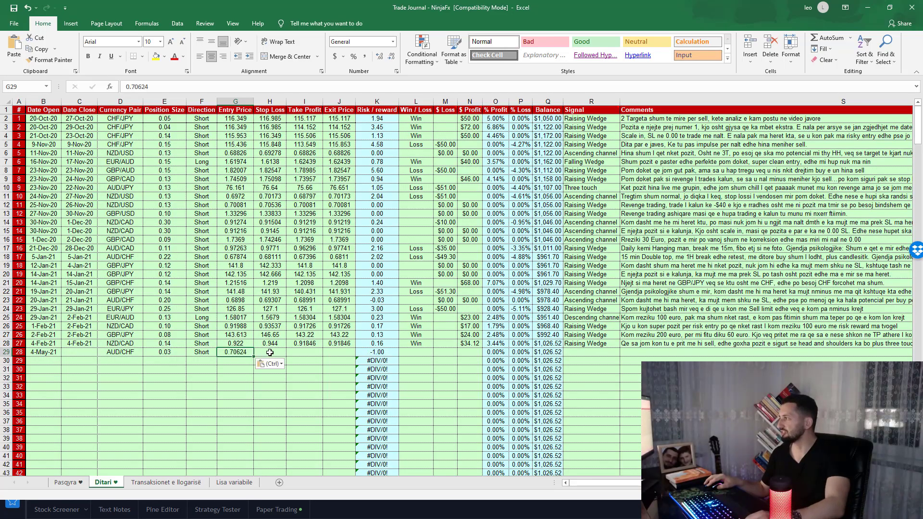
Copy the stop level price 0.70925 from TradingView into the trade's Stop Loss cell in Excel.
click(268, 353)
key(alt+Tab)
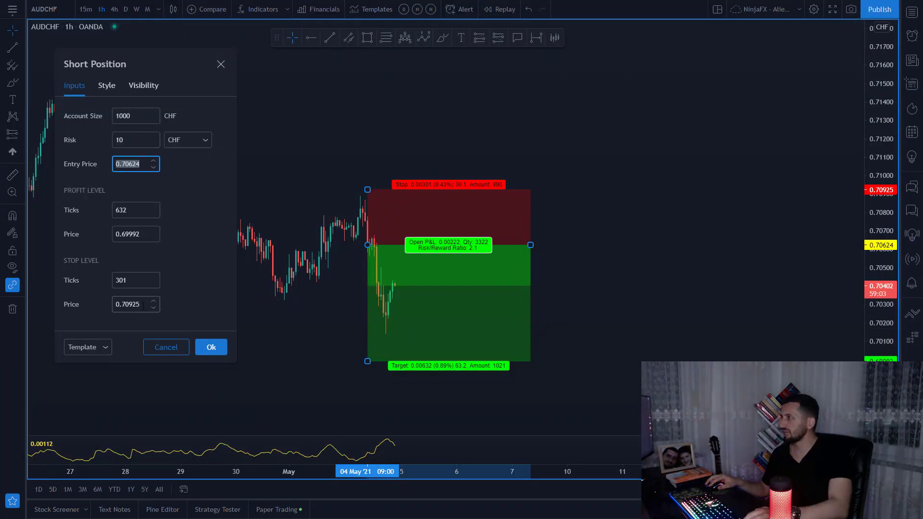
drag(143, 305, 62, 306)
key(ctrl+c)
key(alt+Tab)
key(ctrl+v)
Copy the profit level price 0.69992 from TradingView into the trade's Take Profit cell in Excel.
click(309, 352)
key(alt+Tab)
drag(147, 234, 72, 235)
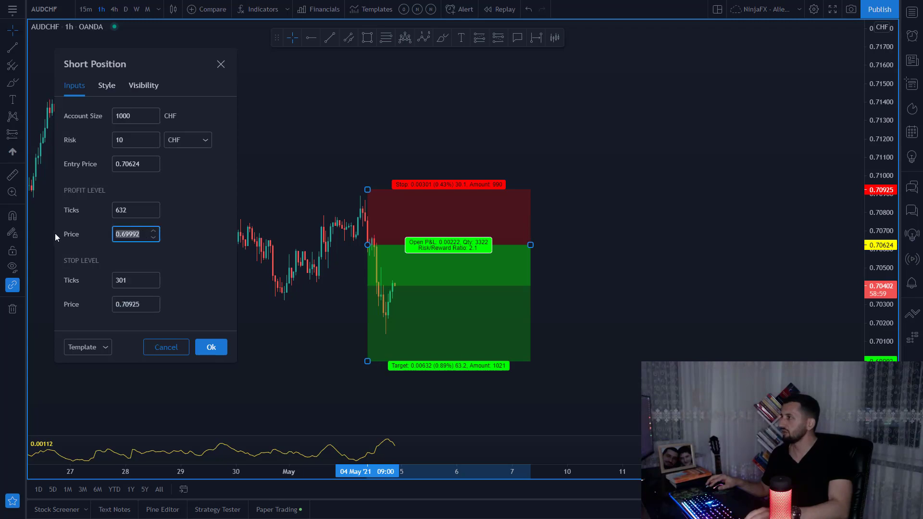
key(ctrl+c)
key(alt+Tab)
key(ctrl+v)
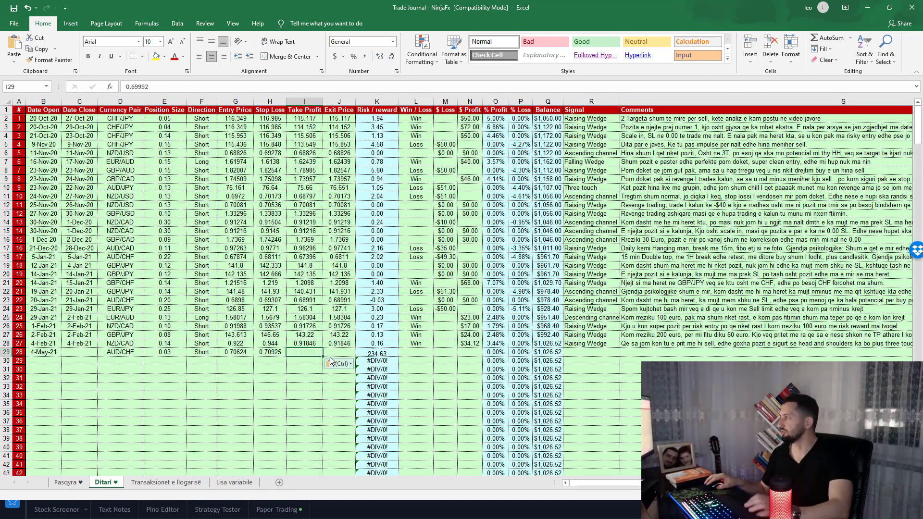
Check the AUD/CHF trade's Risk / reward formula and look over its Exit Price, Win / Loss, $ Loss and $ Profit cells.
click(339, 363)
key(Escape)
key(Right)
key(Right)
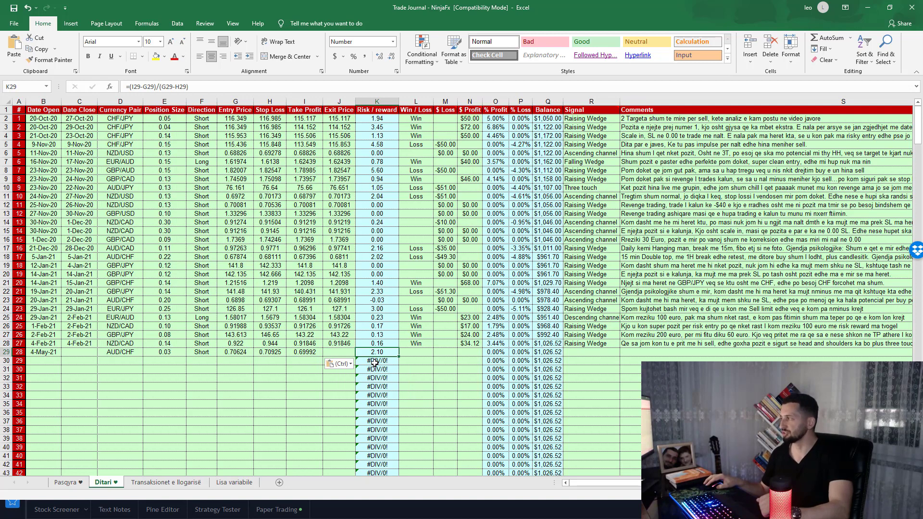
click(343, 350)
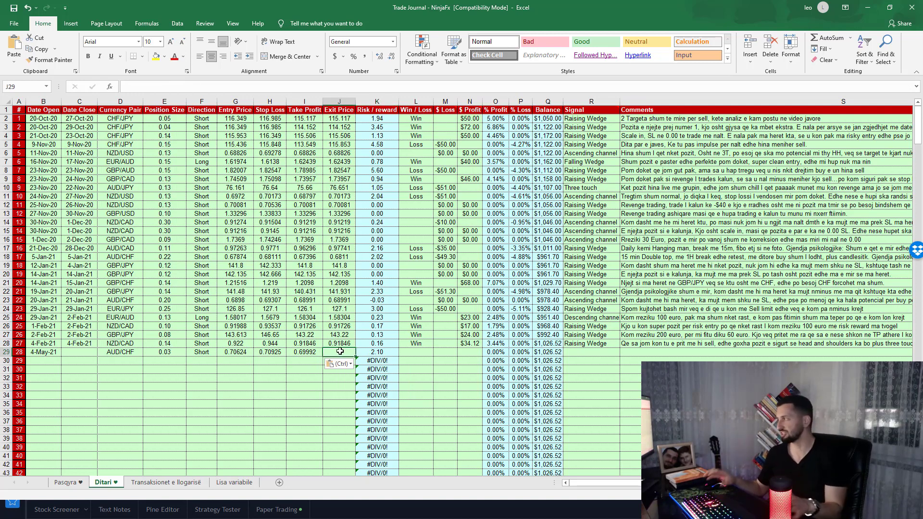
click(407, 352)
click(438, 355)
click(438, 355)
click(446, 353)
click(468, 352)
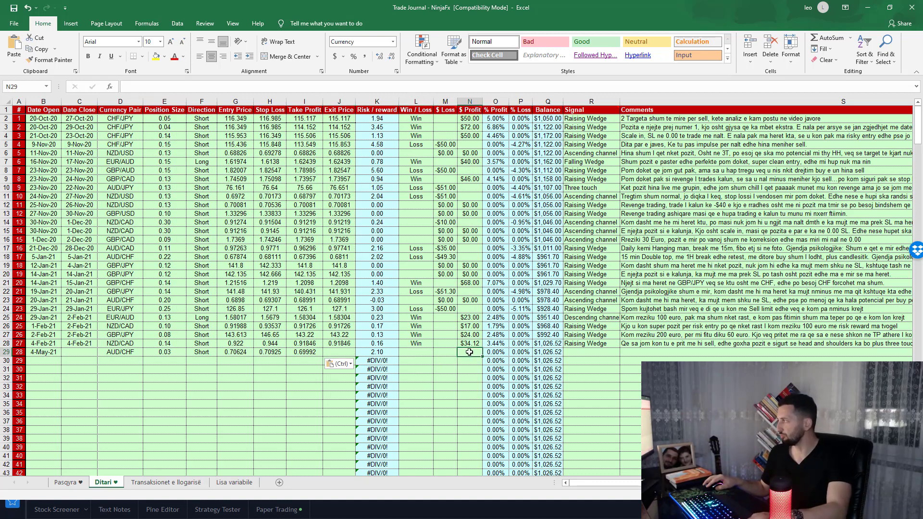
Check the Signal header's note and set the open AUD/CHF trade's Signal to Strategjia 1.
click(597, 353)
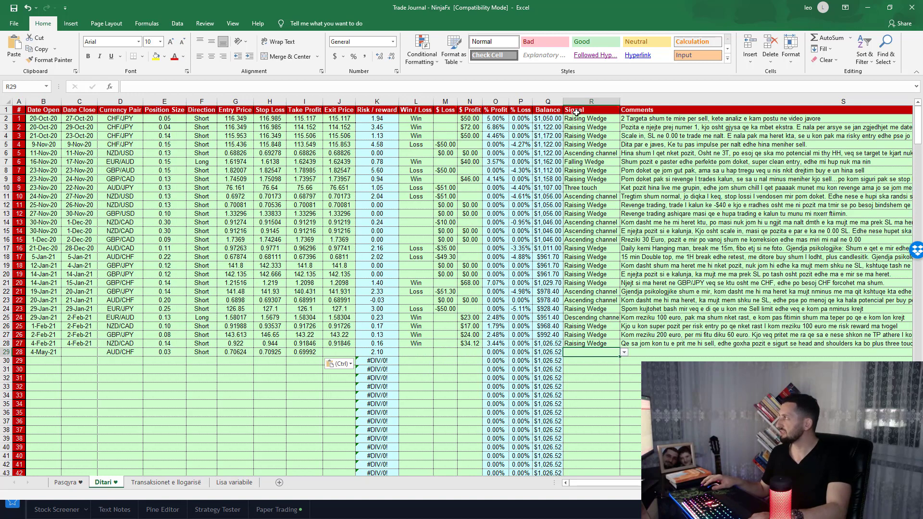
mouse_move(575, 112)
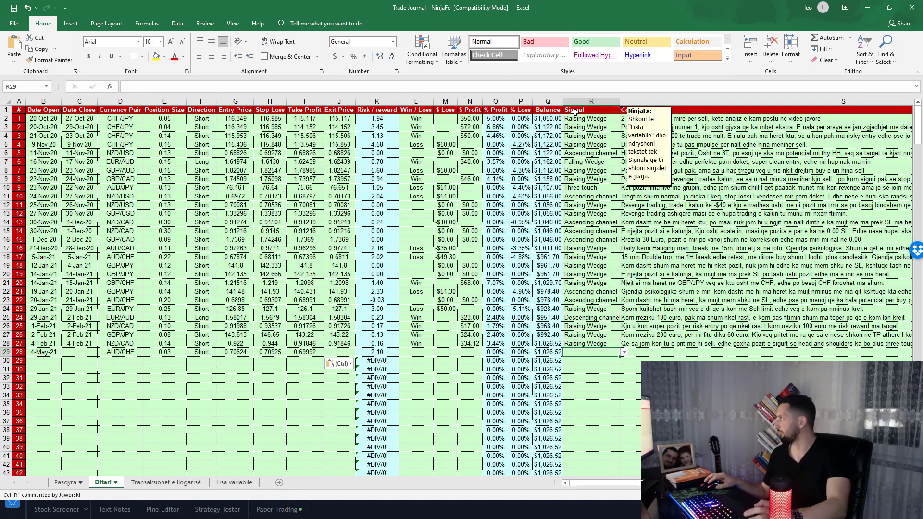
click(624, 353)
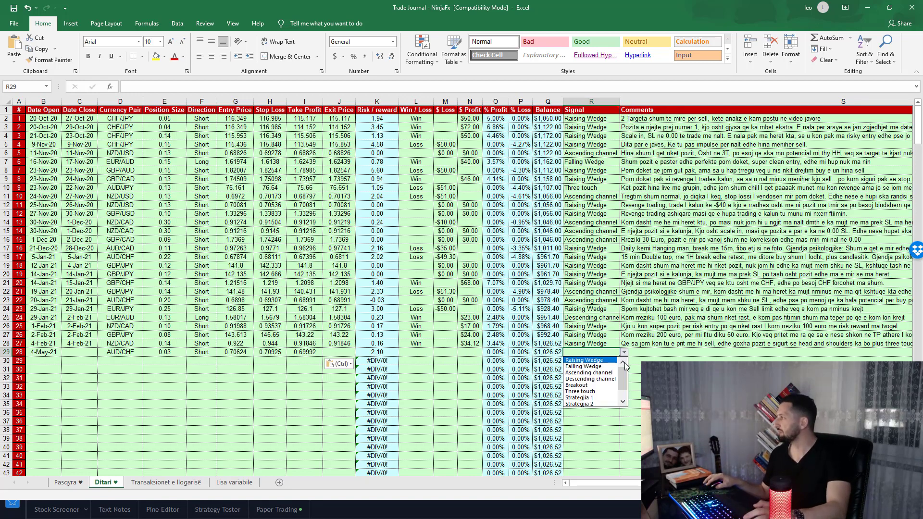
scroll(621, 380, down, 1)
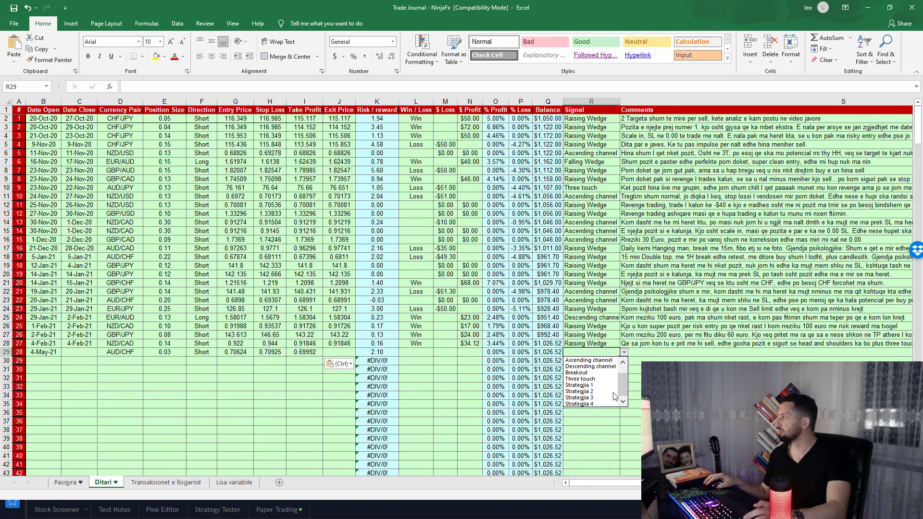
click(587, 385)
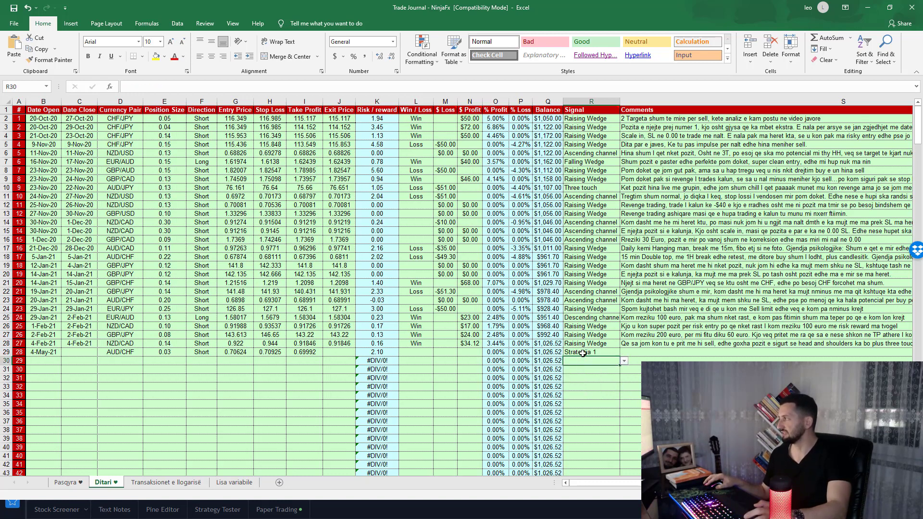
Look over the Signals list entries, such as Strategjia 1, Breakout and Three touch, on the Lisa variabile sheet.
click(254, 482)
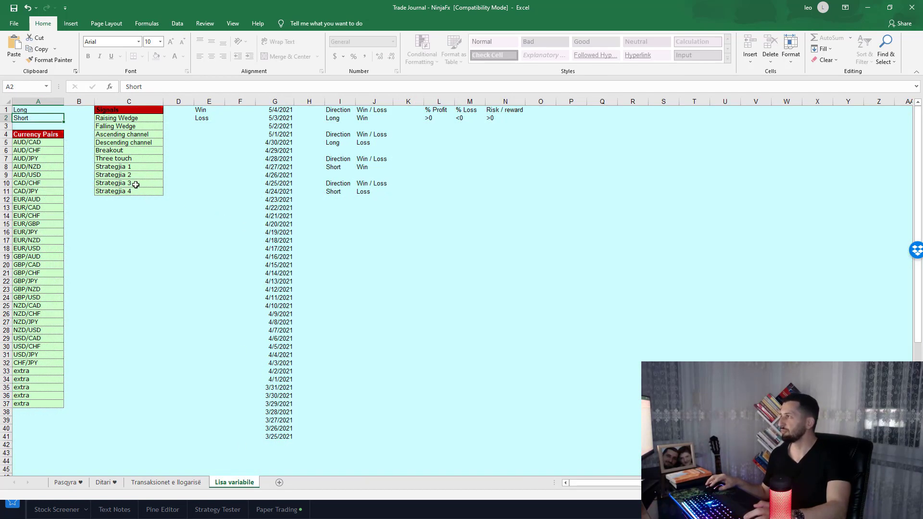
click(131, 169)
click(129, 160)
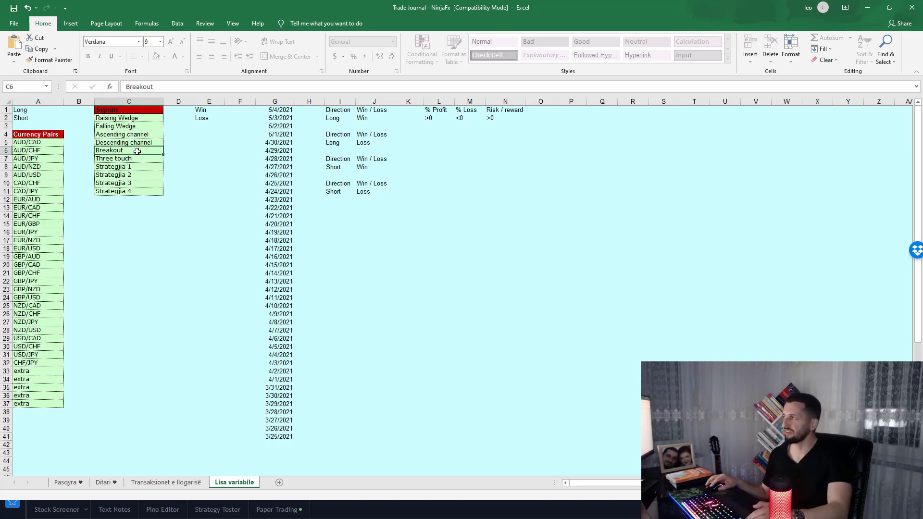
click(134, 143)
click(135, 161)
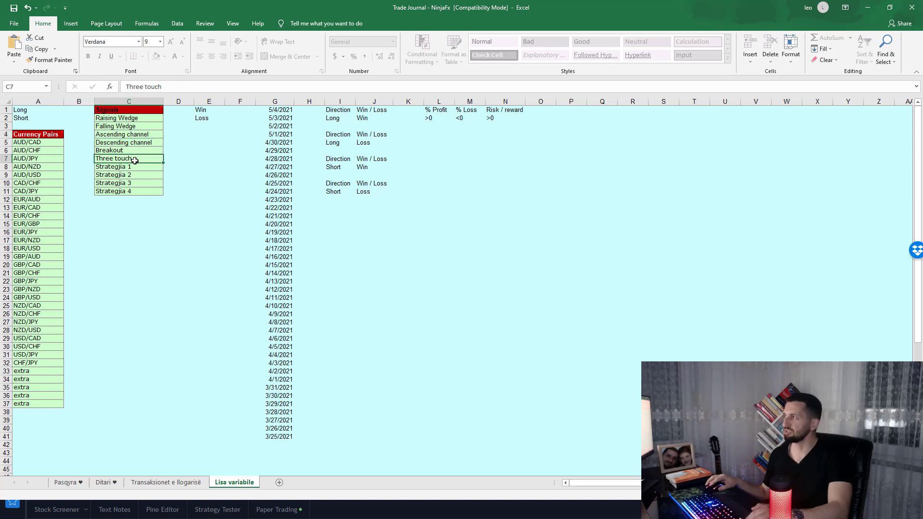
Rename the Three touch signal to "E kom viganin" as a demonstration and undo the change.
double_click(145, 159)
drag(144, 159, 89, 161)
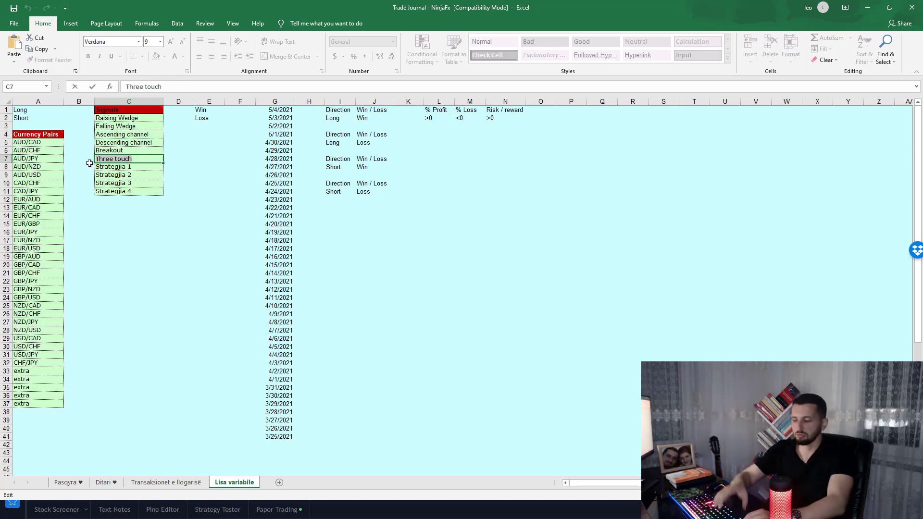
text(E kom viganin)
key(Return)
key(Up)
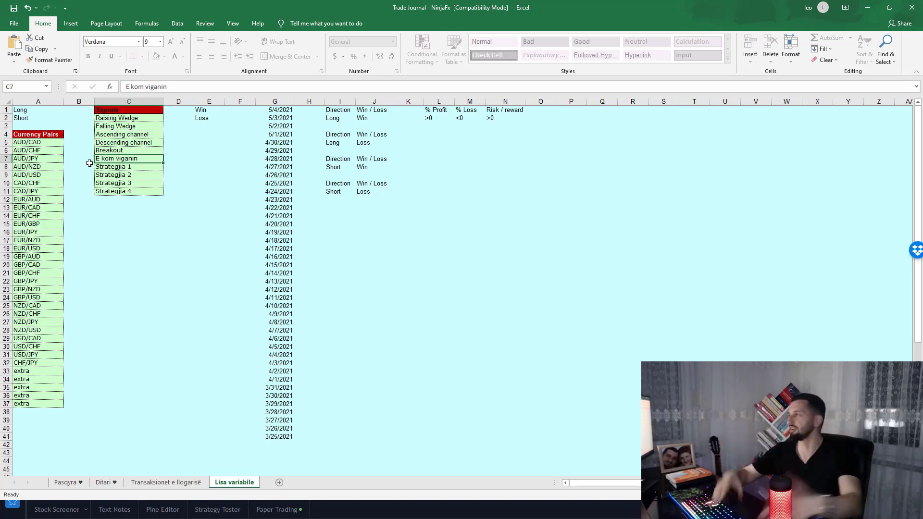
key(ctrl+z)
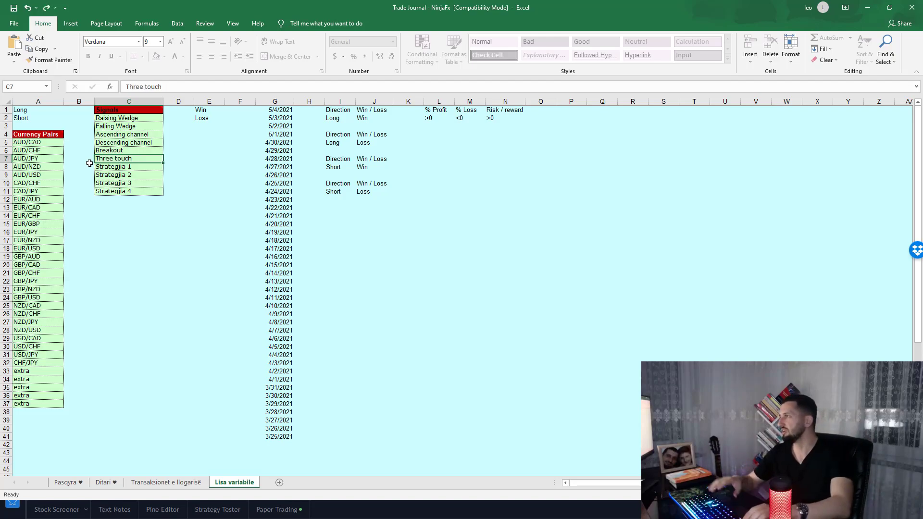
Return to the Ditari sheet and choose Strategjia 1 again as the open AUD/CHF trade's Signal.
click(105, 483)
click(79, 483)
click(101, 483)
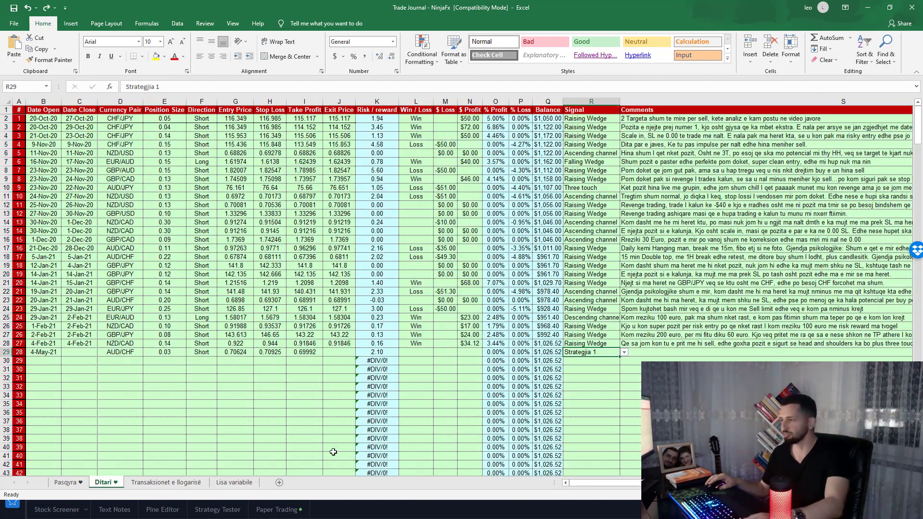
click(624, 353)
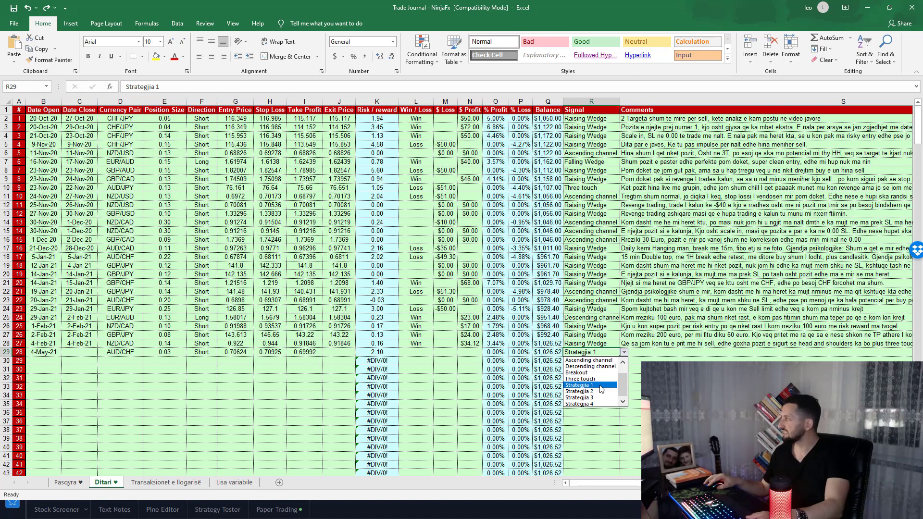
click(602, 386)
Review the open AUD/CHF trade's cells from Date Open to Exit Price, along with its $ Profit and Comments cells.
click(470, 353)
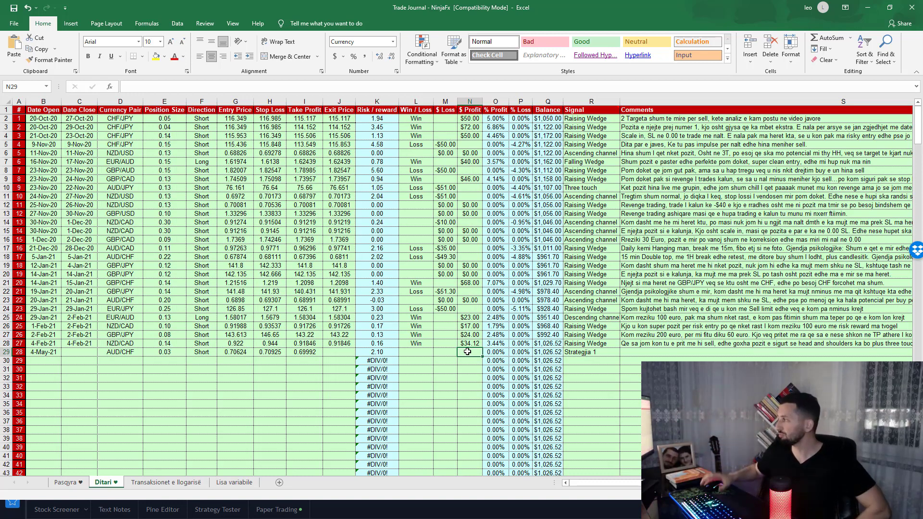
drag(332, 352, 39, 352)
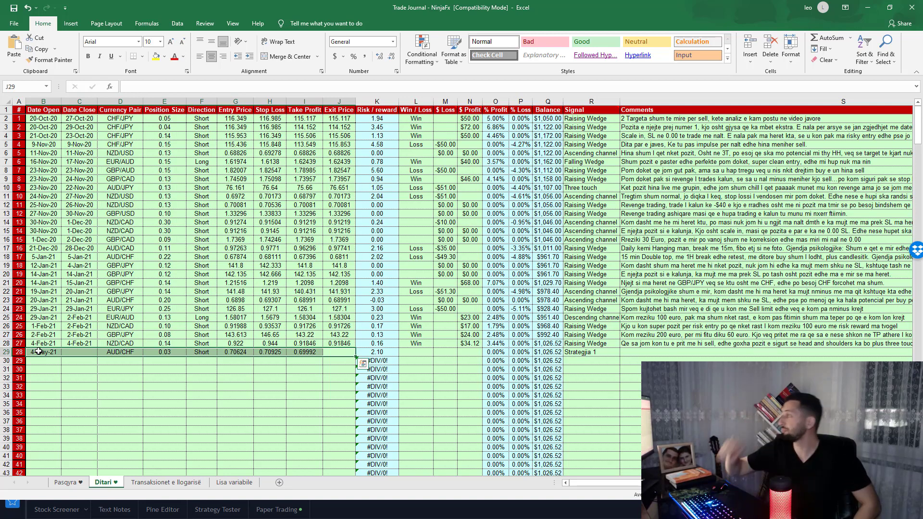
click(634, 352)
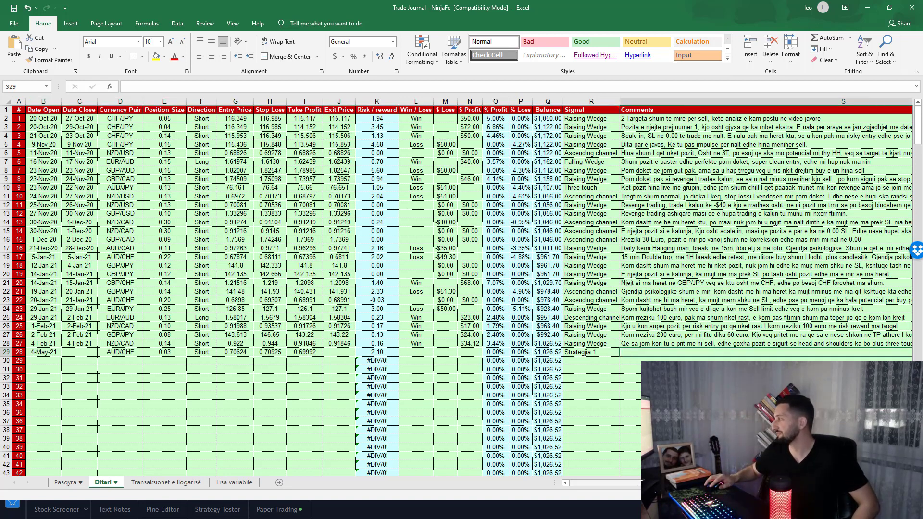
scroll(599, 399, right, 2)
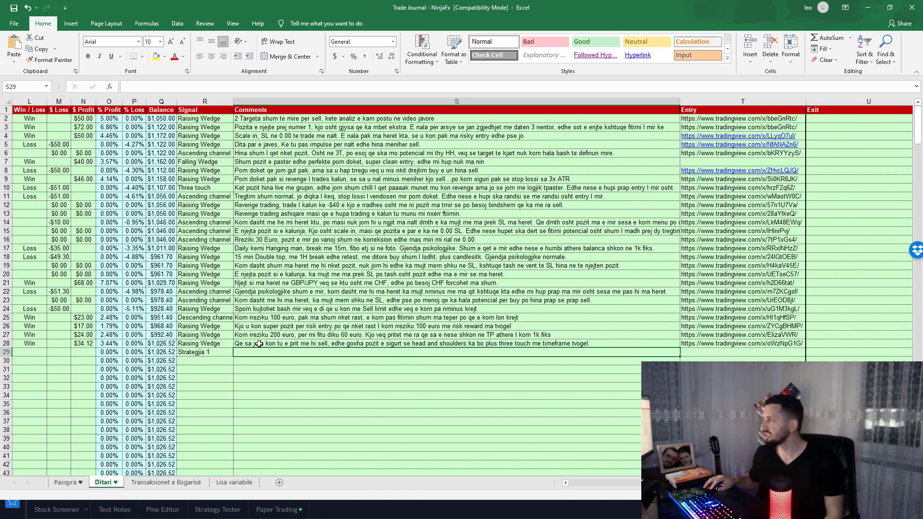
Read through the comment on the 2-Feb-21 GBP/JPY trade in row 27.
click(243, 335)
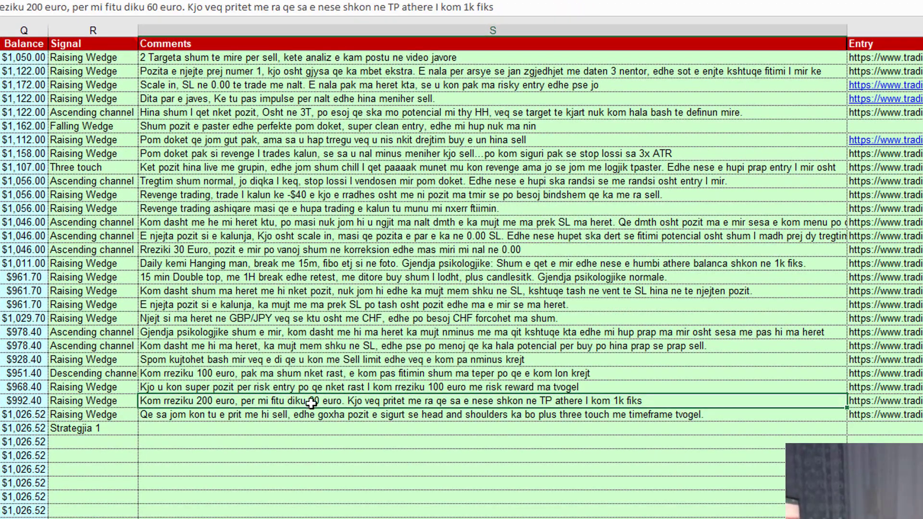
double_click(347, 402)
drag(348, 401, 577, 402)
click(473, 401)
drag(659, 402, 572, 403)
click(573, 403)
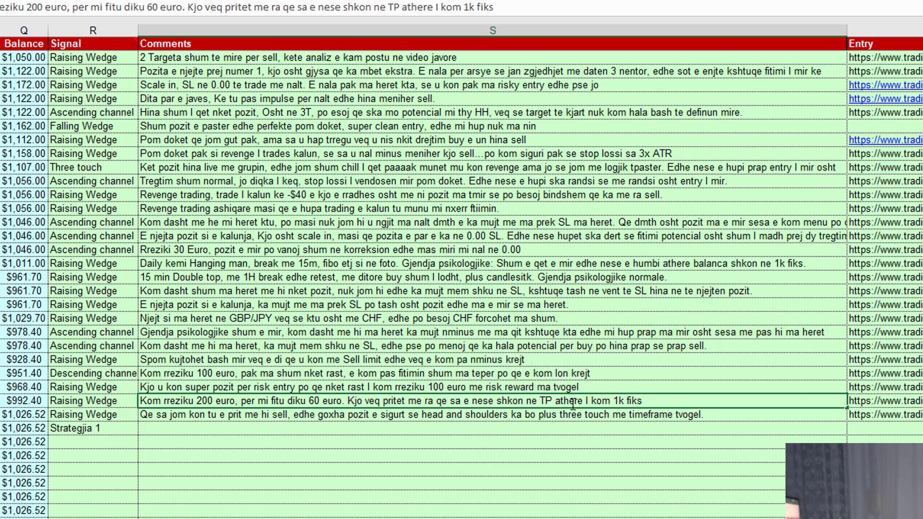
Read the comment on the NZD/CAD trade in row 26 and check its Win / Loss and $ Profit cells.
click(357, 388)
double_click(164, 388)
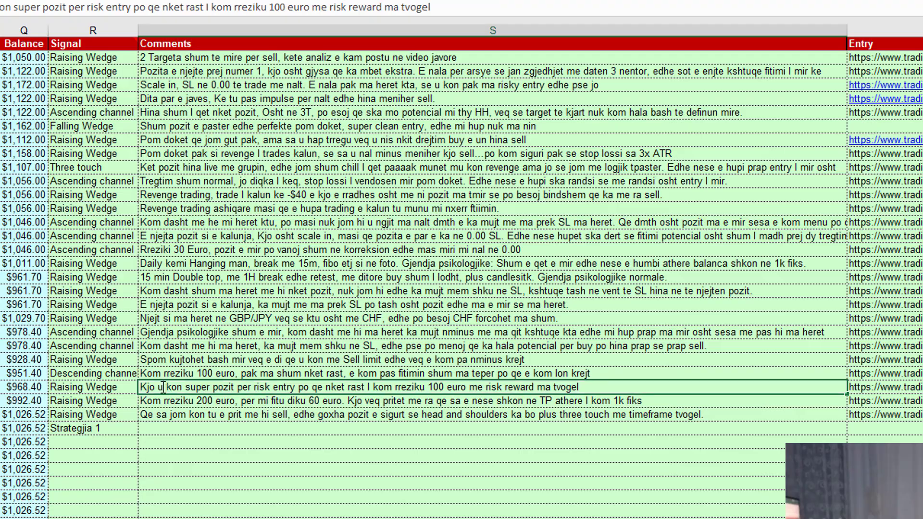
drag(147, 387, 296, 389)
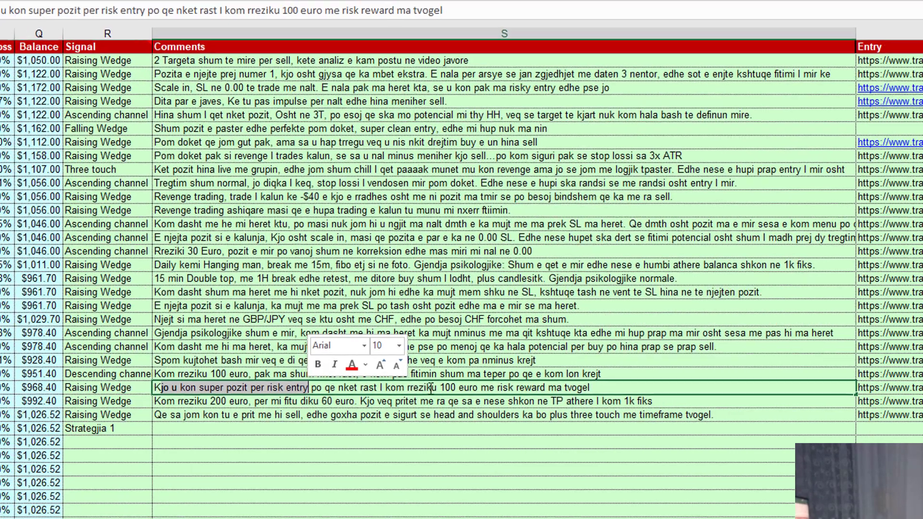
drag(434, 389, 581, 389)
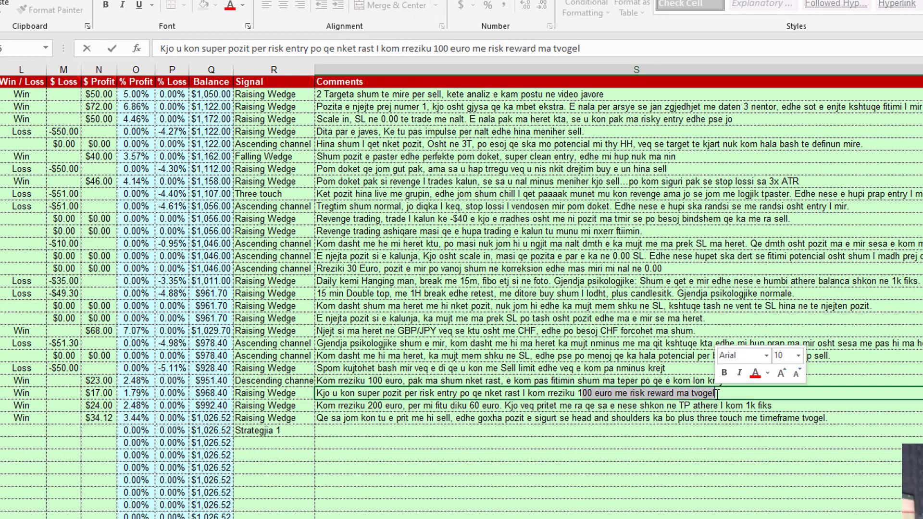
click(21, 392)
click(101, 393)
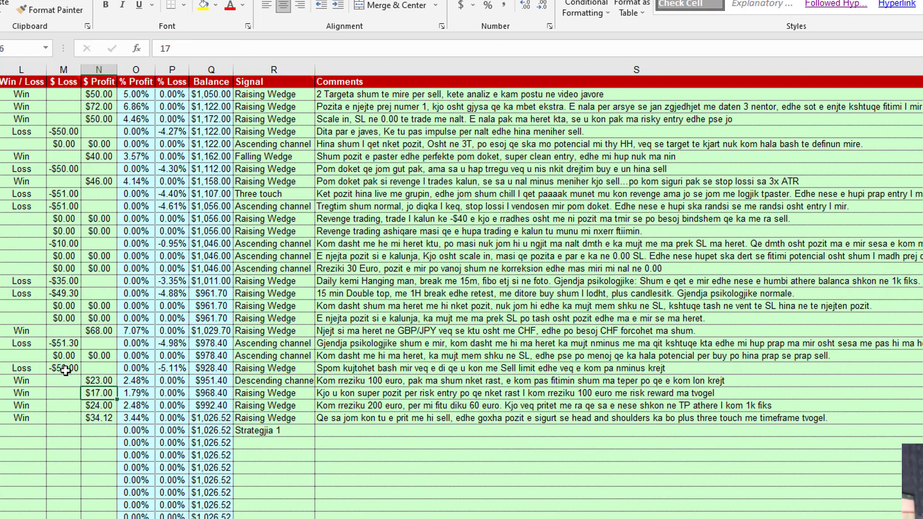
Examine the losing EUR/JPY trade in row 24, reading its comment and checking its Win / Loss and $ Loss cells.
click(32, 370)
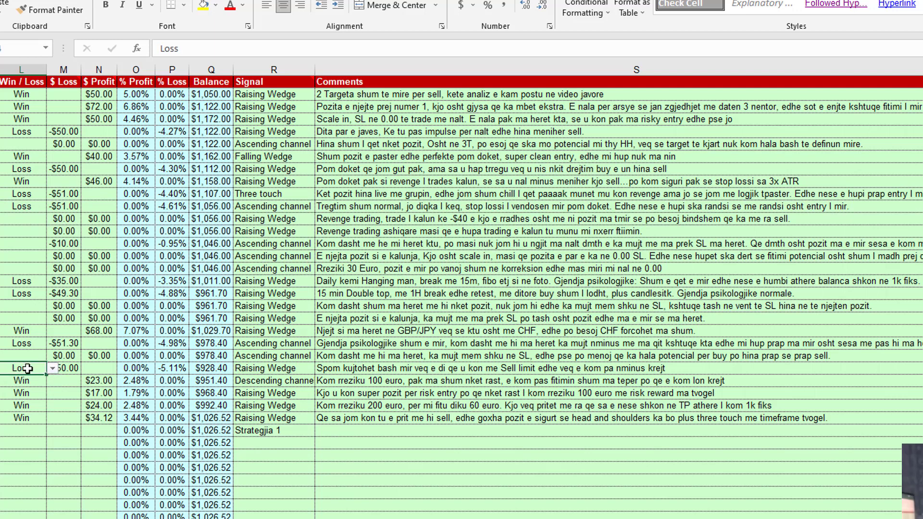
click(373, 369)
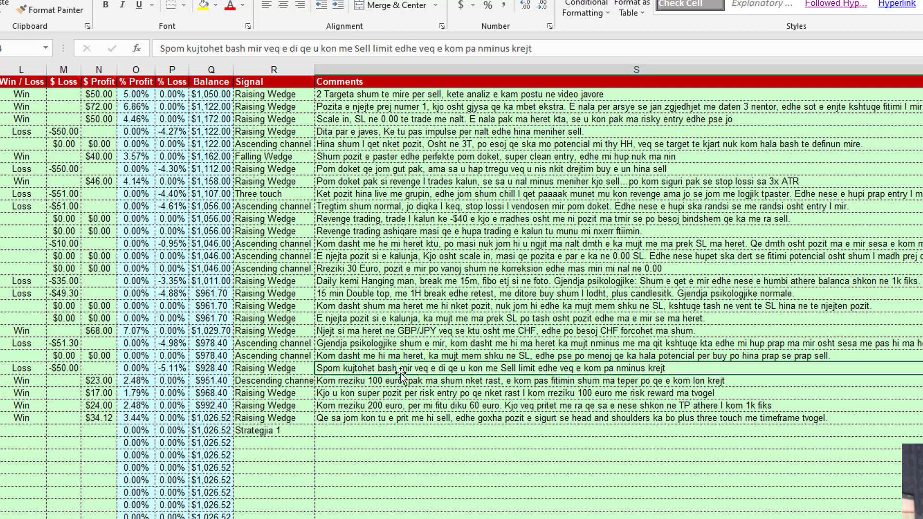
double_click(425, 369)
drag(460, 369, 672, 369)
click(673, 369)
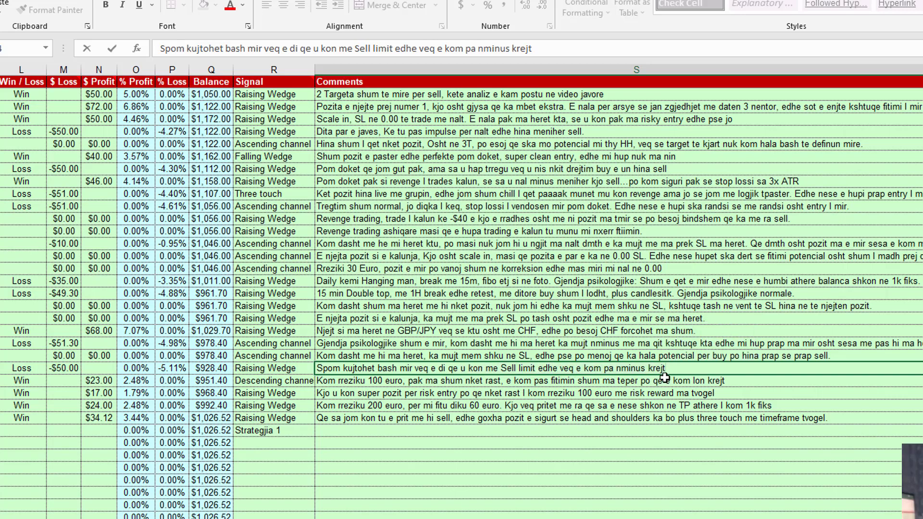
click(665, 378)
click(671, 370)
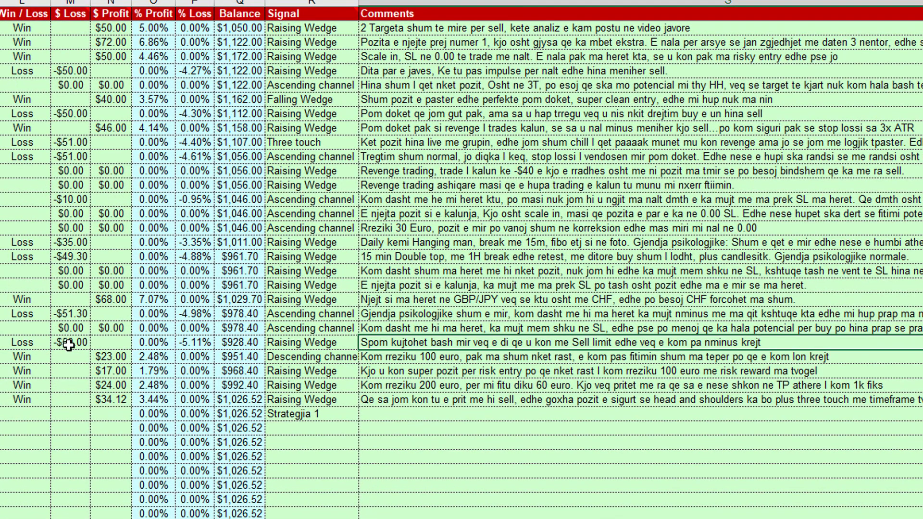
click(69, 345)
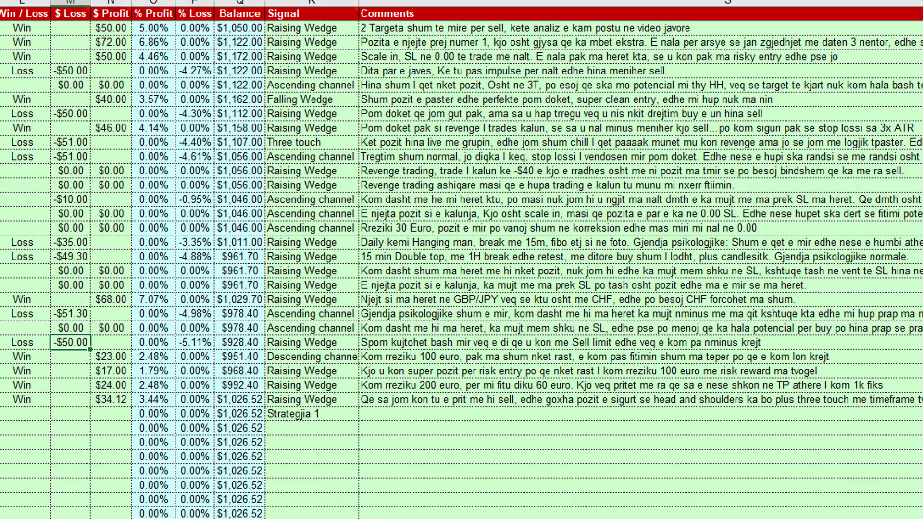
drag(399, 347, 8, 347)
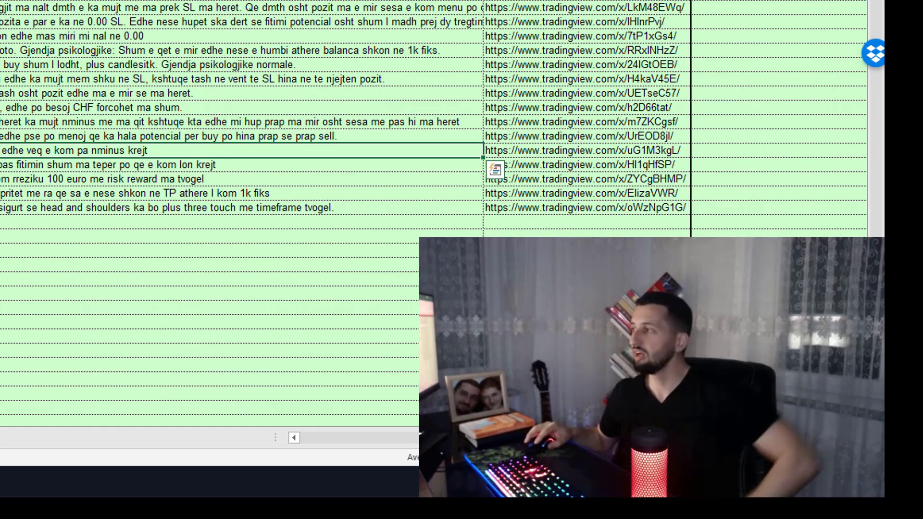
Examine the losing GBP/JPY trade in row 22 and its psychology comment, then the comments in rows 23 and 17.
click(57, 315)
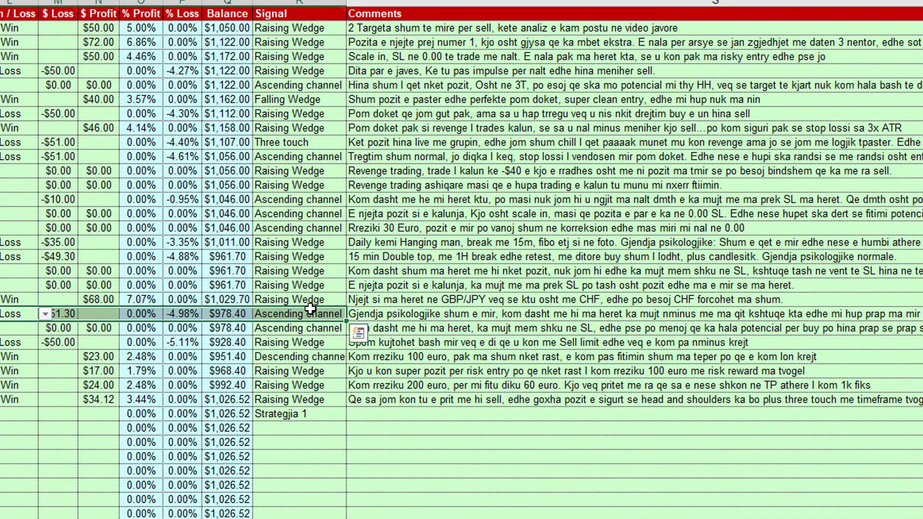
click(414, 314)
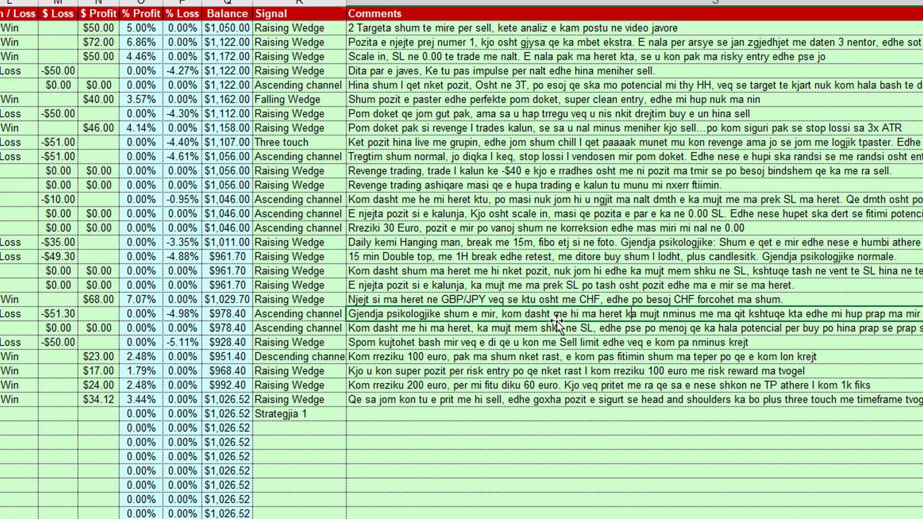
drag(638, 314, 922, 316)
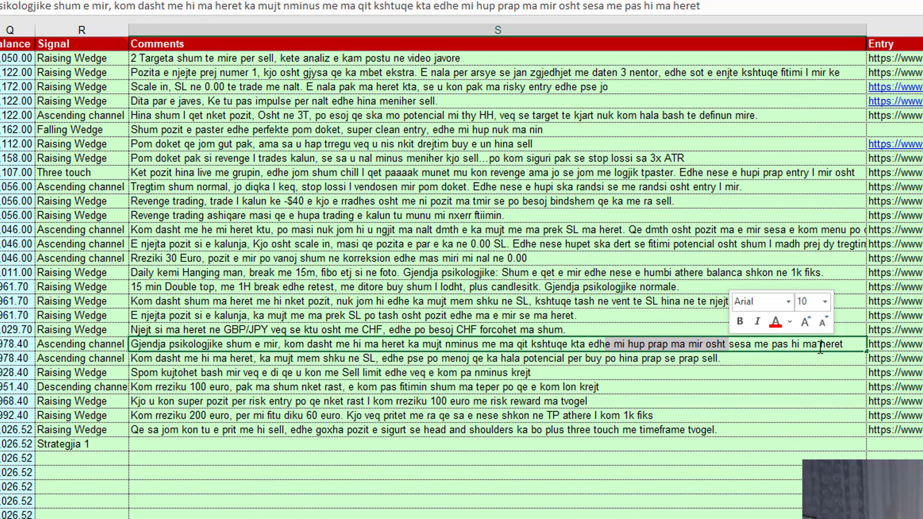
click(857, 345)
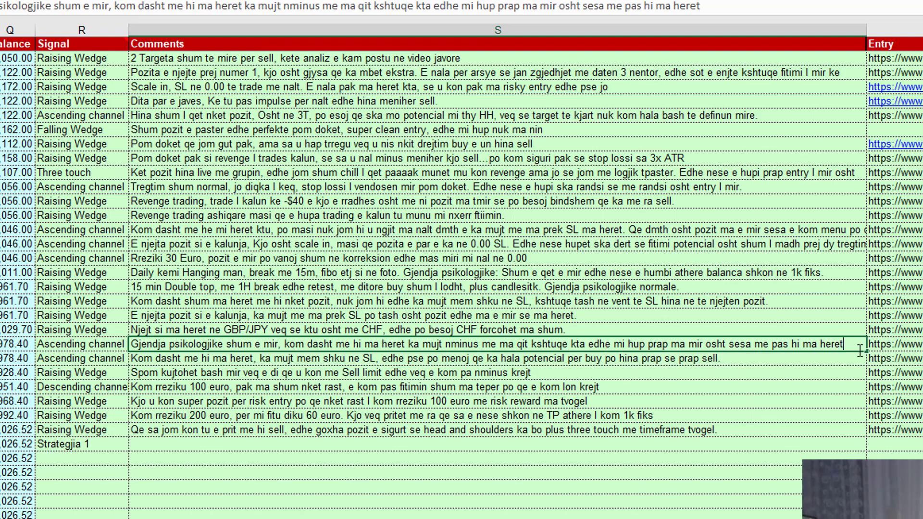
click(720, 360)
click(732, 345)
drag(1, 345, 216, 349)
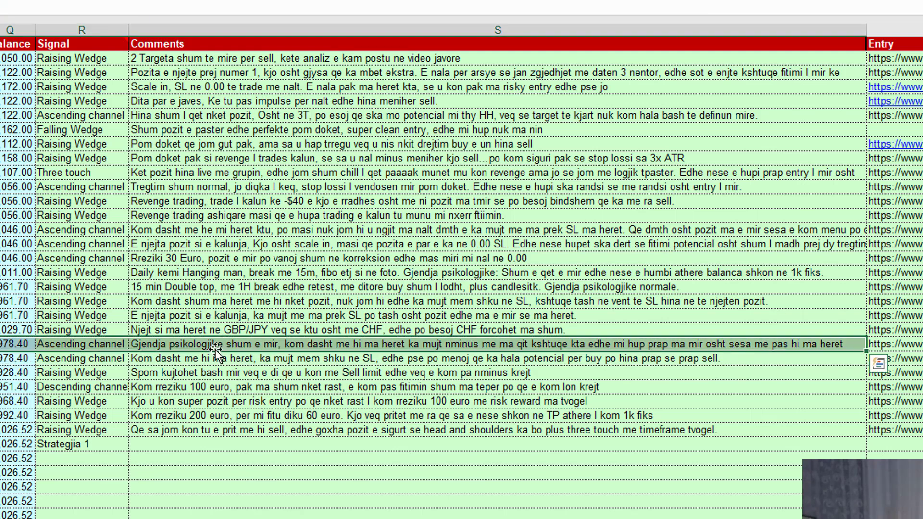
click(219, 358)
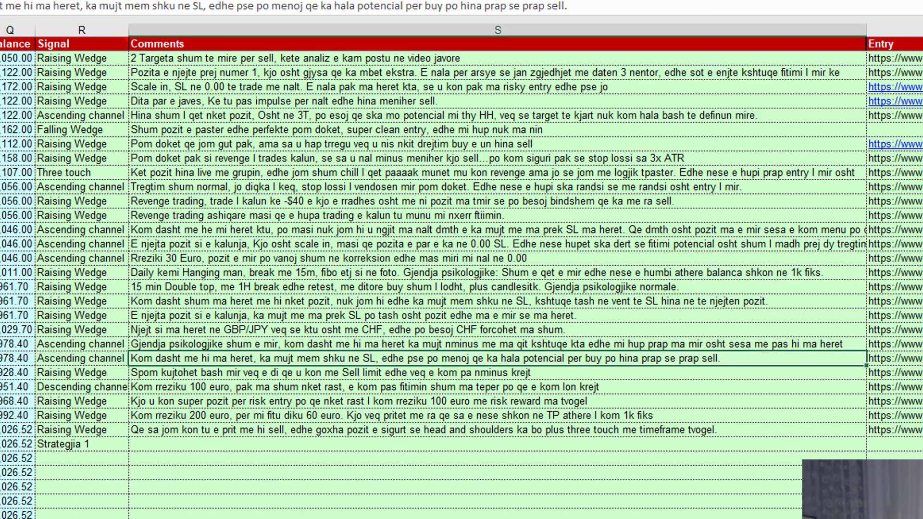
click(269, 273)
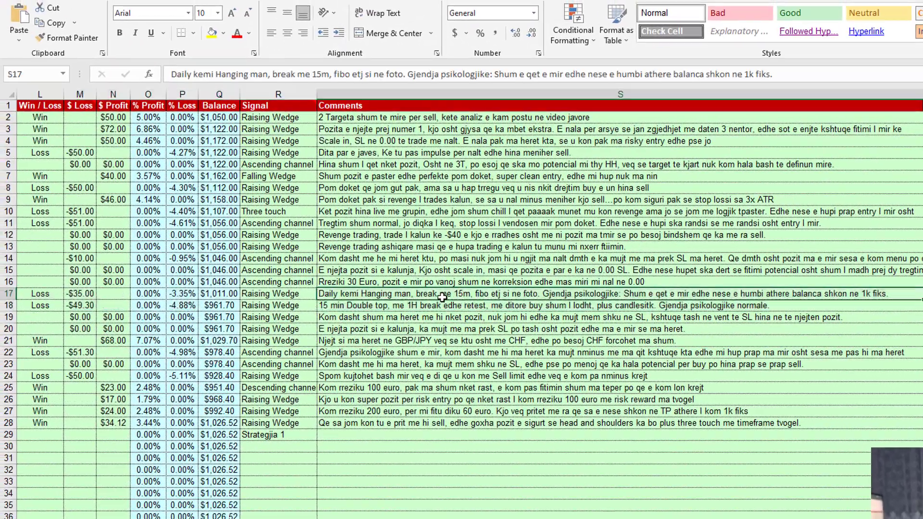
Examine the comment on the losing trade in row 18, focusing on its closing psychological-state note.
click(344, 306)
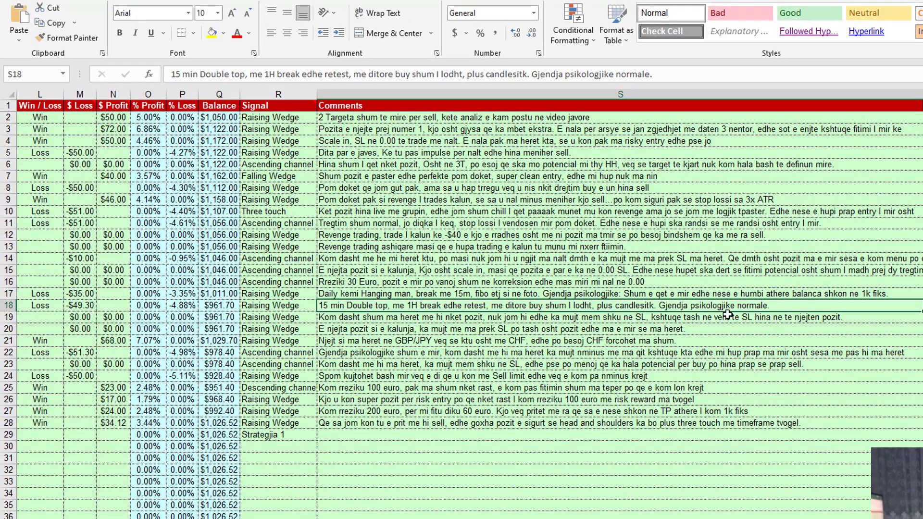
double_click(780, 306)
drag(780, 306, 665, 303)
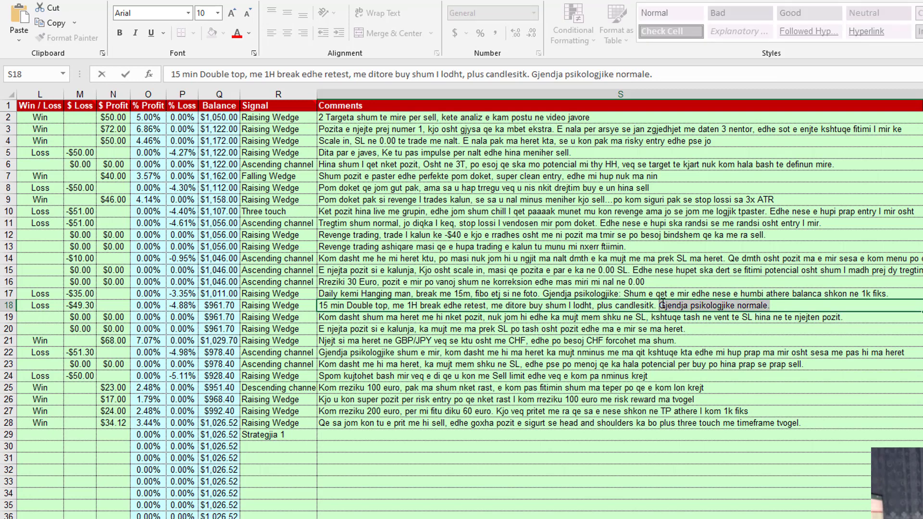
click(662, 304)
Read the psychological-state part of the row 17 comment, comparing it with the comment in row 18.
click(653, 293)
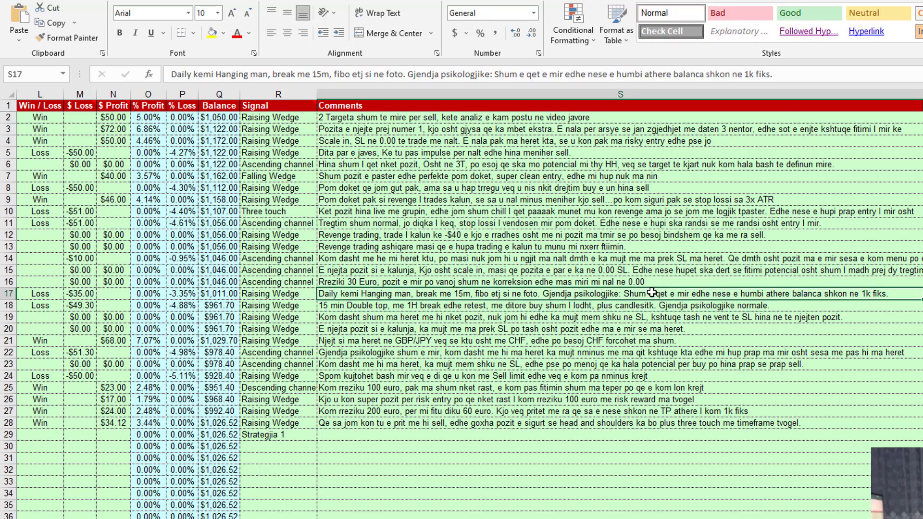
double_click(745, 292)
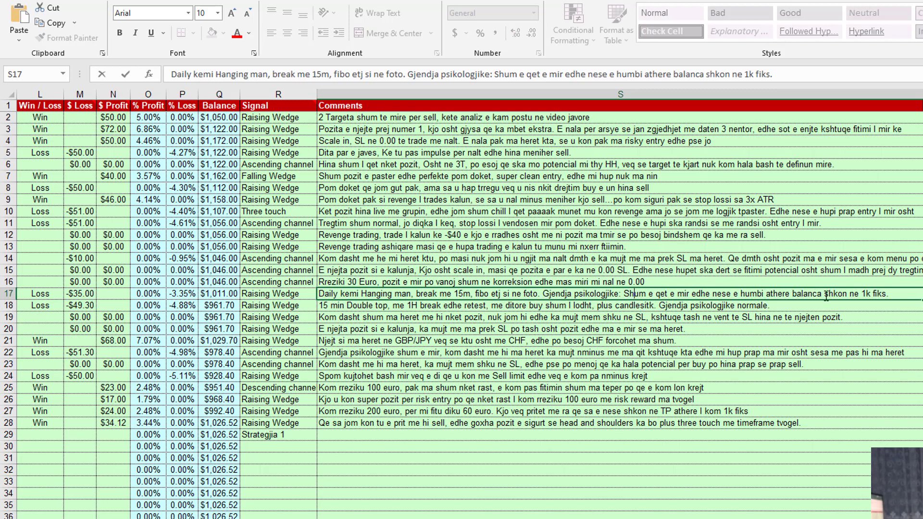
drag(903, 296, 627, 293)
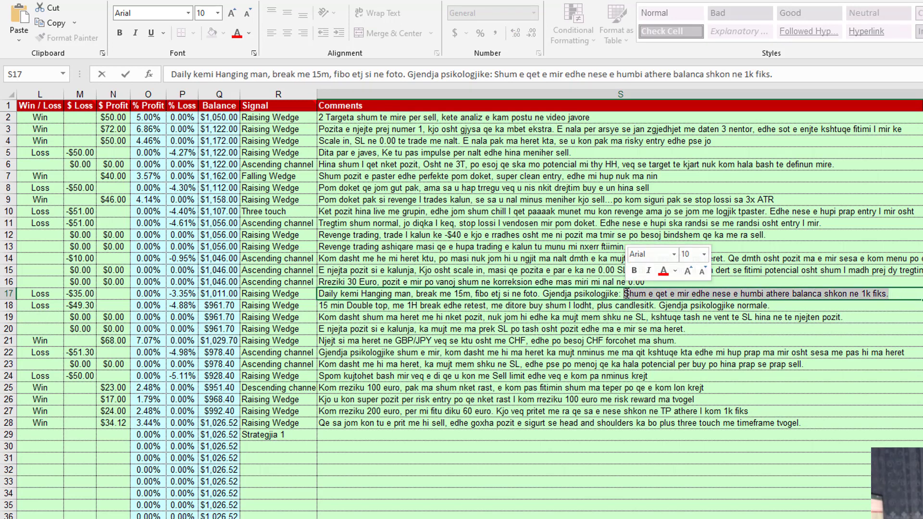
click(627, 293)
click(622, 304)
Read through the row 11 comment phrase by phrase and check the Win / Loss cells in rows 11 and 10.
drag(47, 227, 377, 215)
click(379, 215)
click(380, 225)
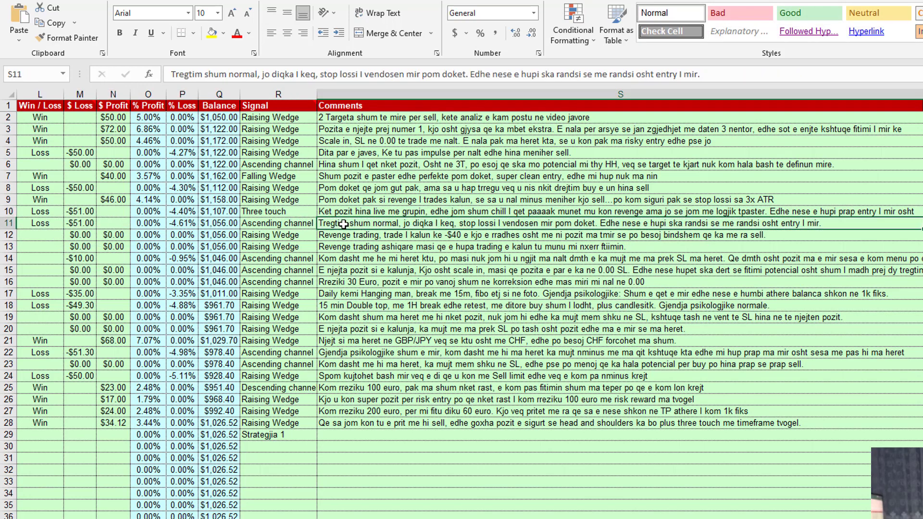
double_click(319, 224)
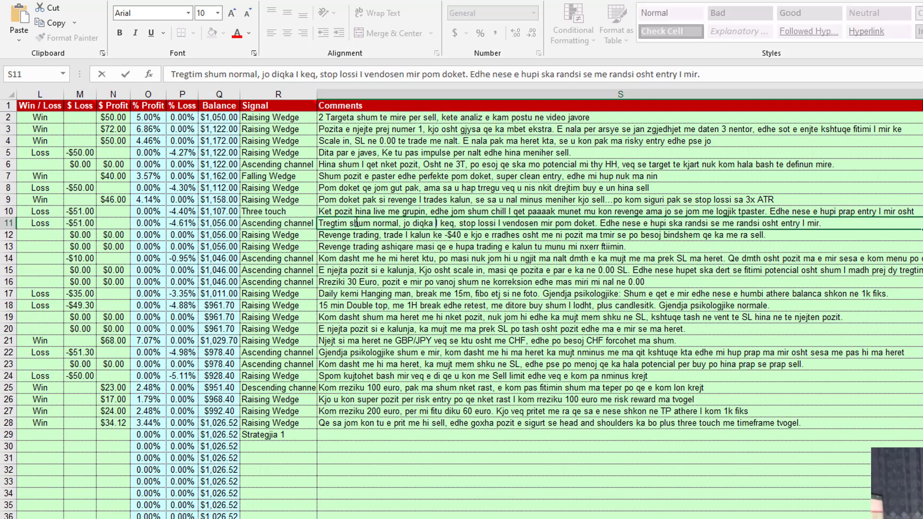
drag(320, 223, 404, 223)
click(404, 224)
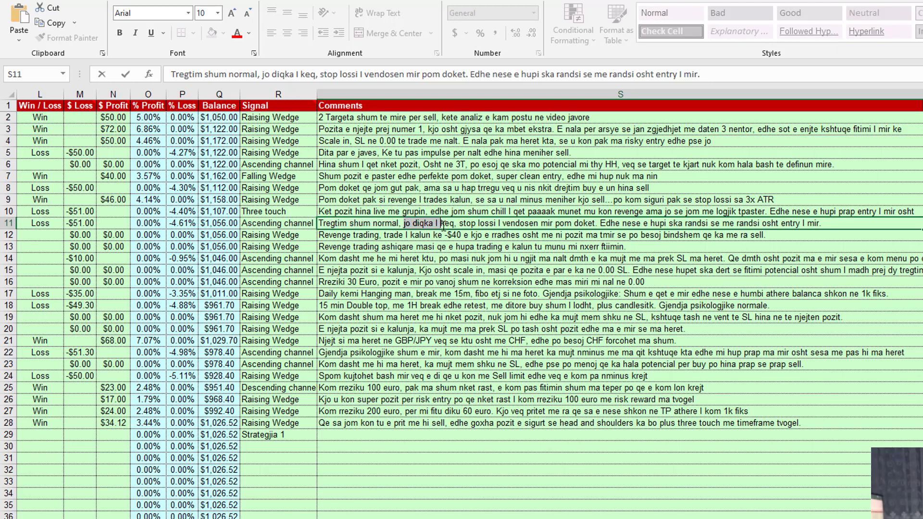
drag(478, 223, 815, 226)
click(584, 223)
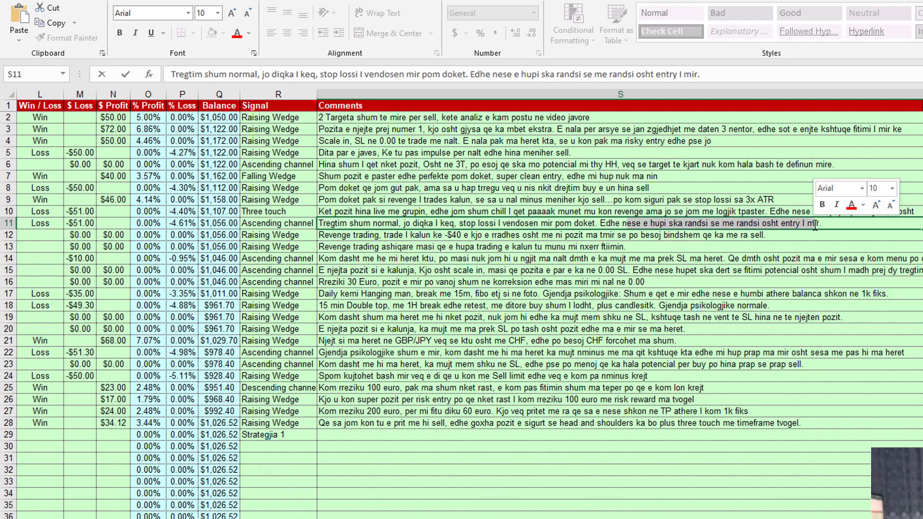
click(815, 225)
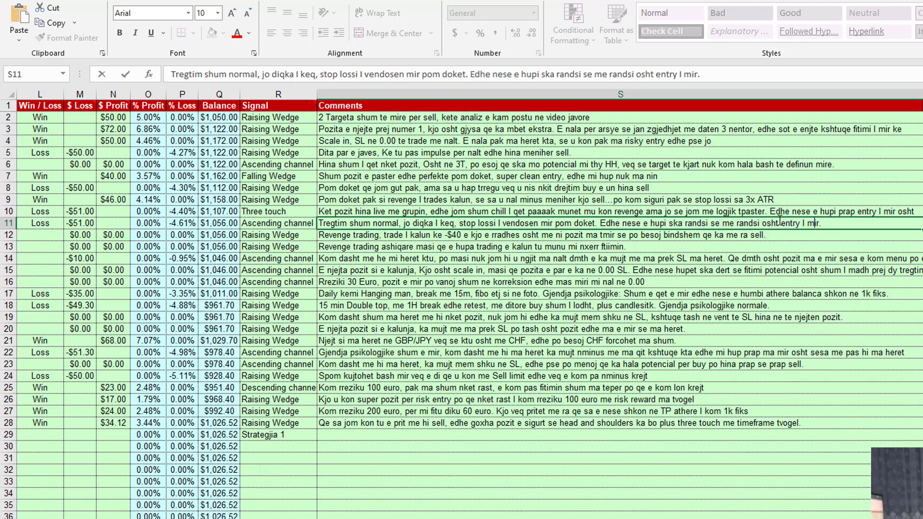
click(50, 222)
click(58, 210)
Examine the revenge-trading comment in row 9 and check that trade's Win / Loss, % Profit and $ Profit cells.
click(329, 199)
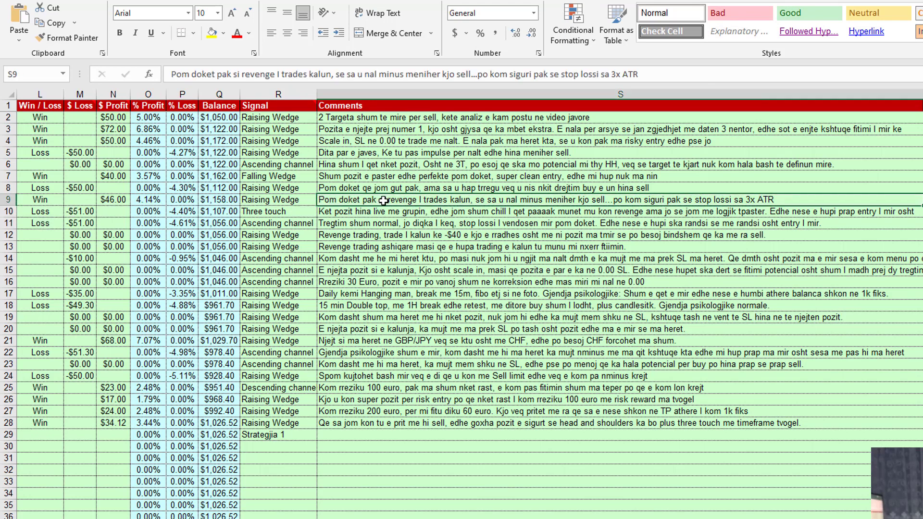
double_click(359, 200)
drag(320, 200, 464, 200)
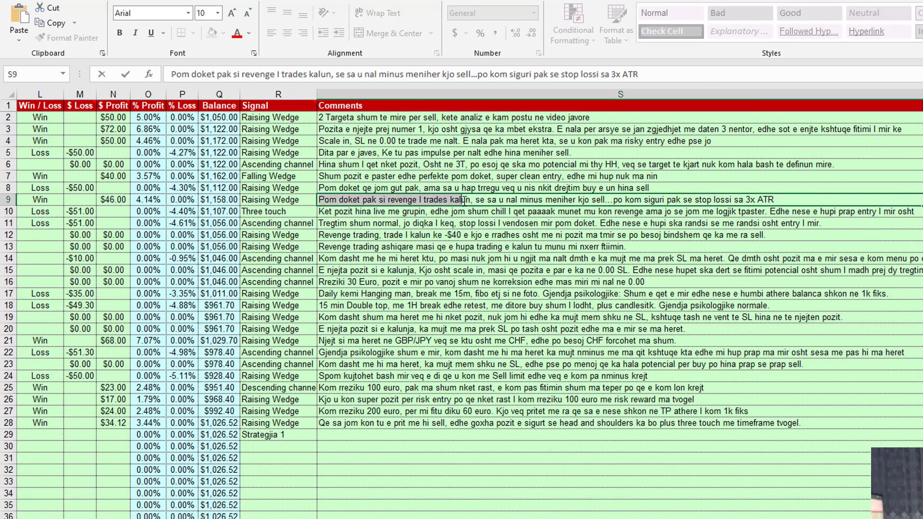
click(337, 200)
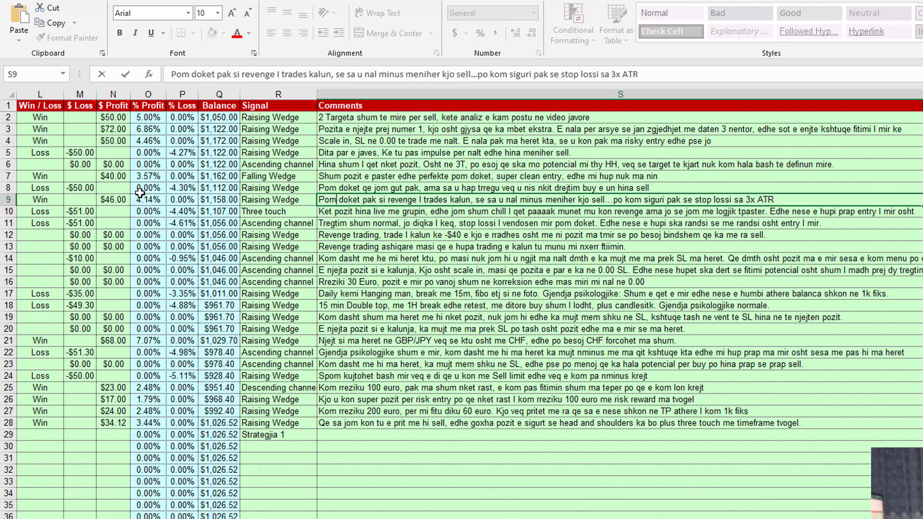
click(36, 205)
click(134, 201)
click(111, 200)
click(339, 202)
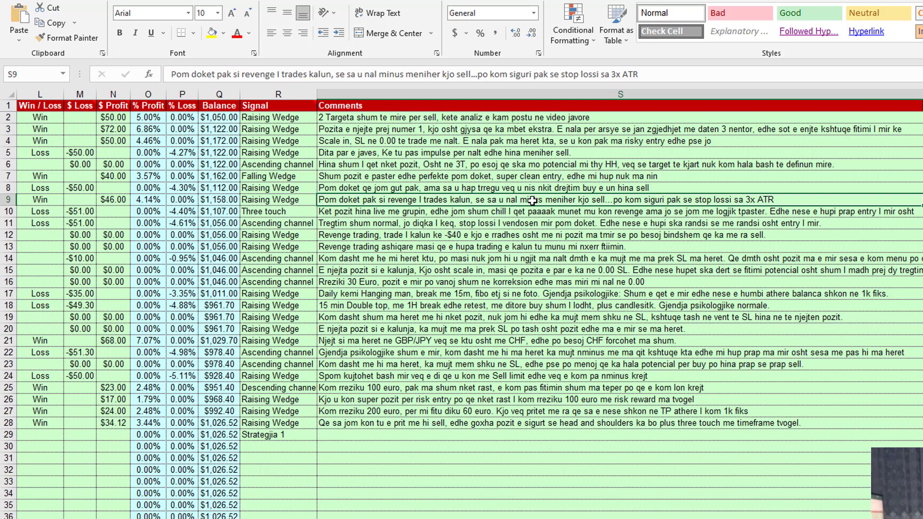
Check the Win / Loss cell of the GBP/AUD trade in row 8 and read its comment to the end.
click(53, 184)
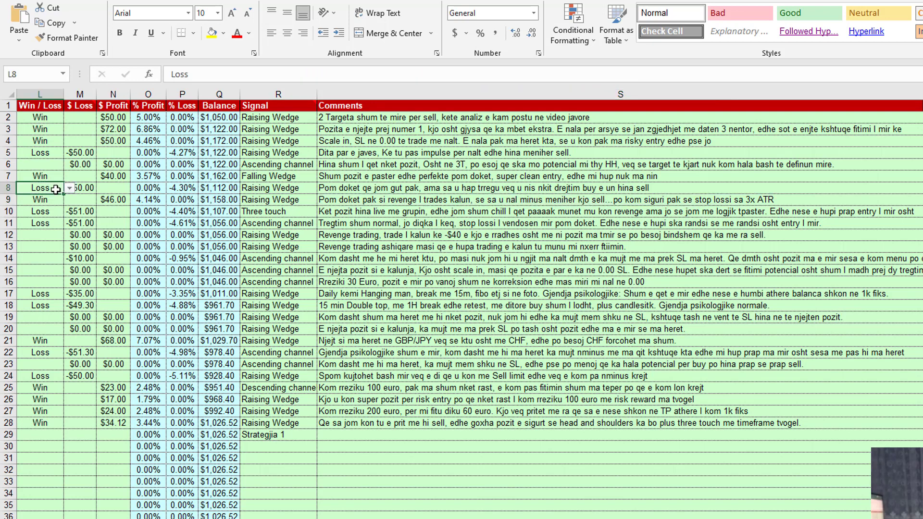
double_click(335, 188)
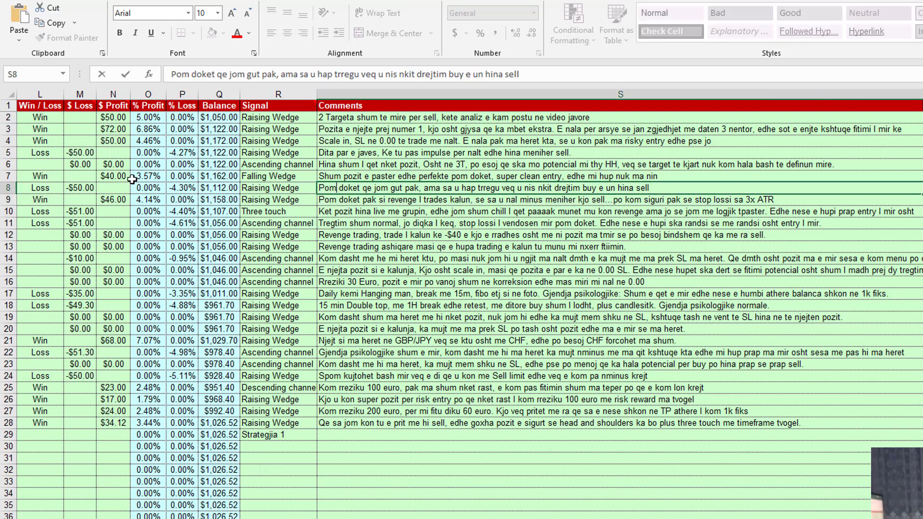
click(44, 187)
click(342, 188)
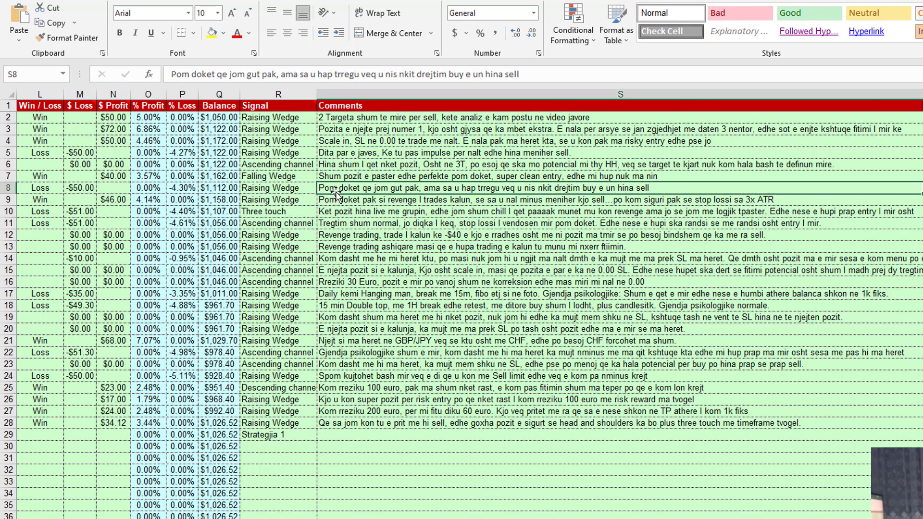
double_click(337, 188)
drag(450, 190, 658, 188)
click(661, 188)
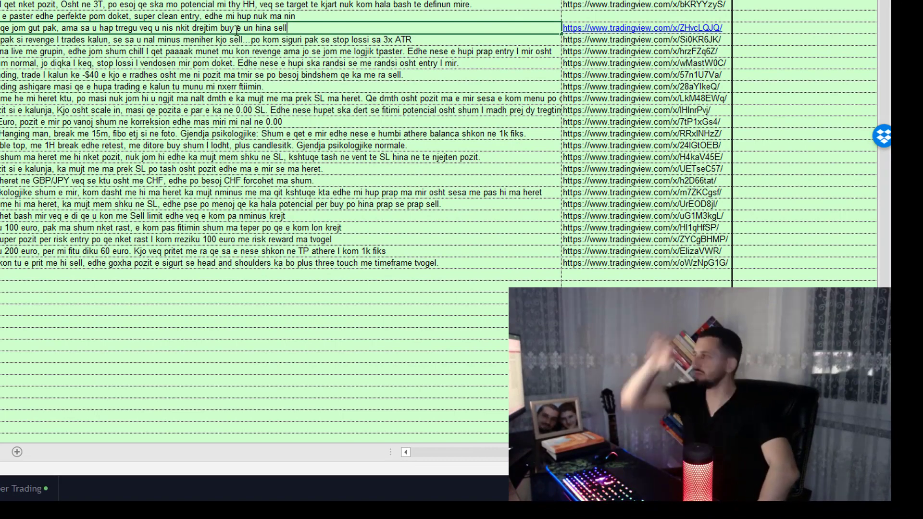
Copy the Entry link of the row 8 trade and view its TradingView snapshot in a new Chrome tab.
click(377, 39)
click(531, 29)
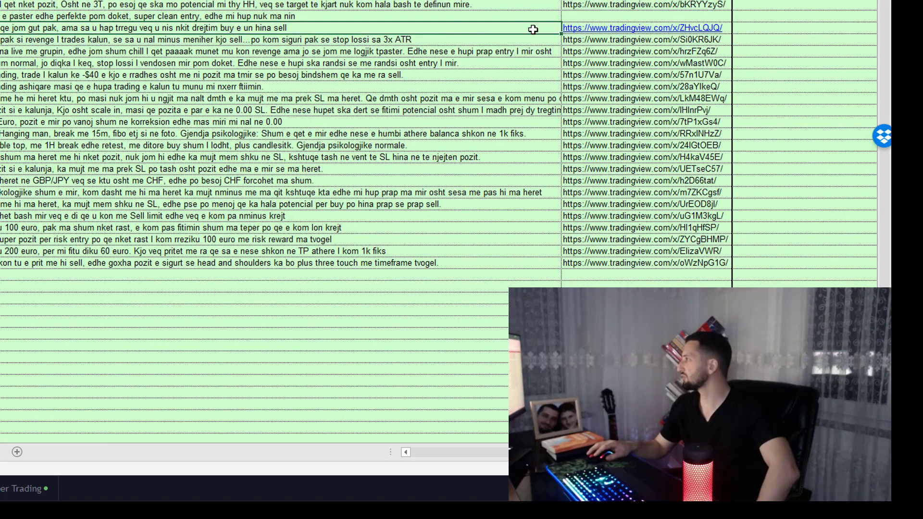
click(589, 29)
drag(264, 88, 100, 82)
key(ctrl+c)
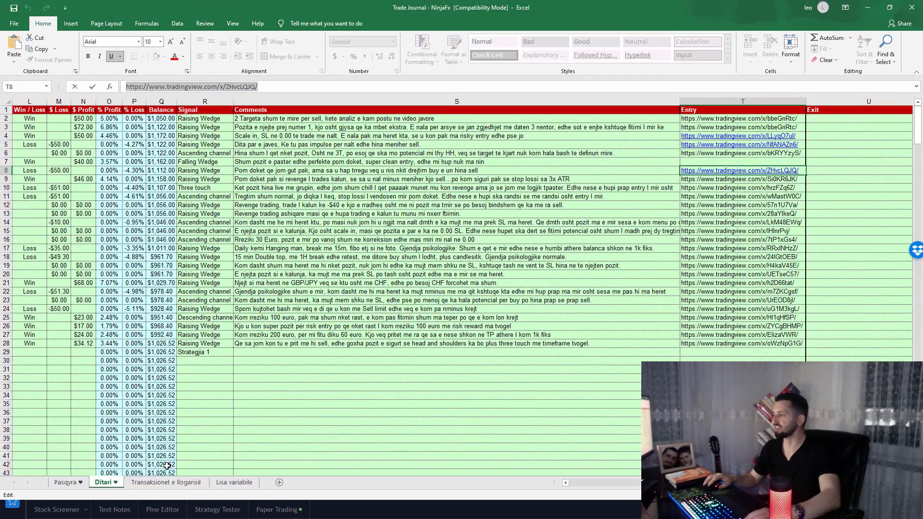
key(alt+Tab)
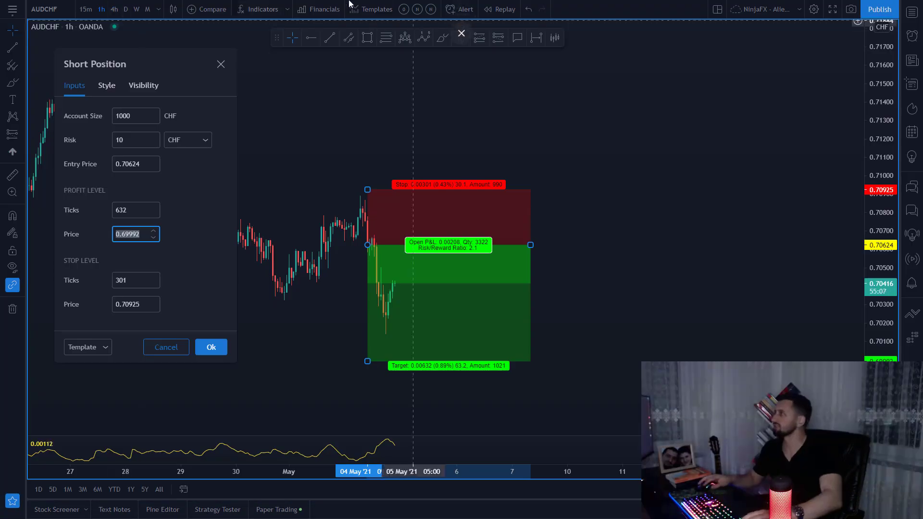
click(245, 8)
key(ctrl+v)
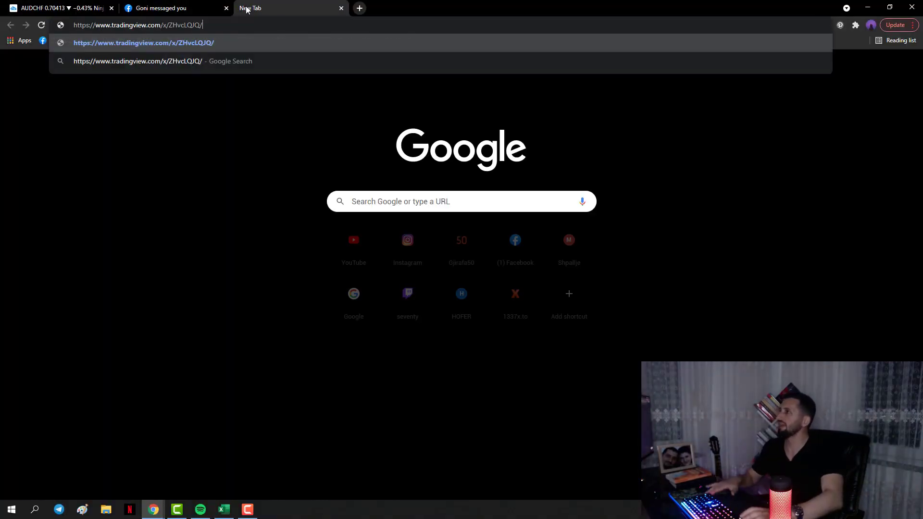
key(Return)
drag(246, 8, 62, 12)
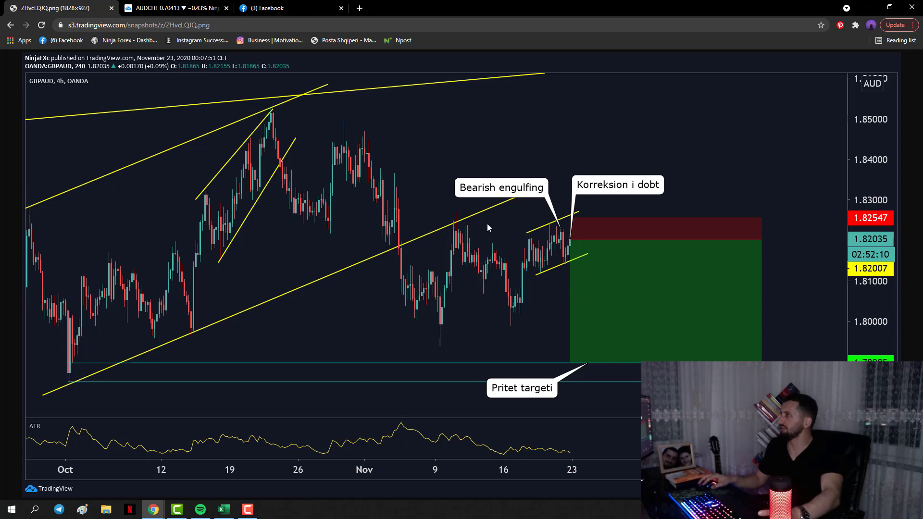
Close the snapshot tab, return to the Excel journal and look over the logged trades from their opening dates to the comments.
click(112, 9)
key(alt+Tab)
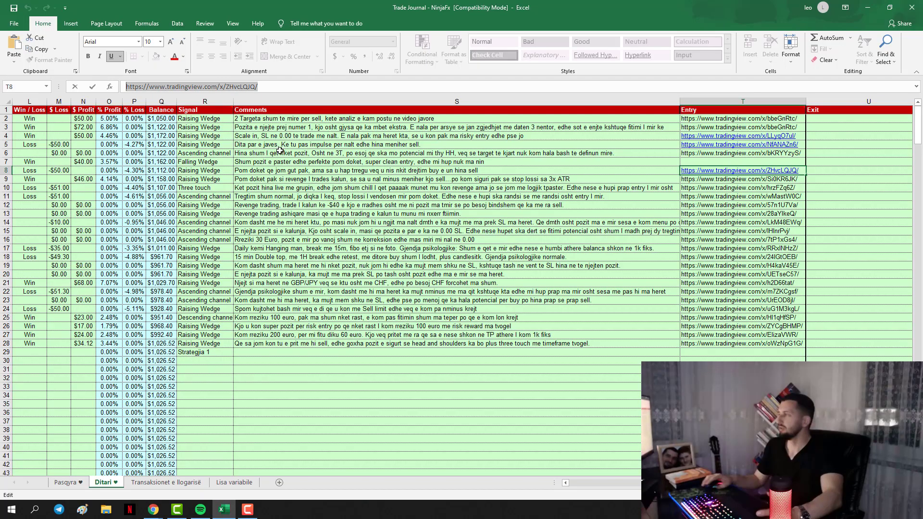
click(272, 206)
scroll(427, 334, left, 5)
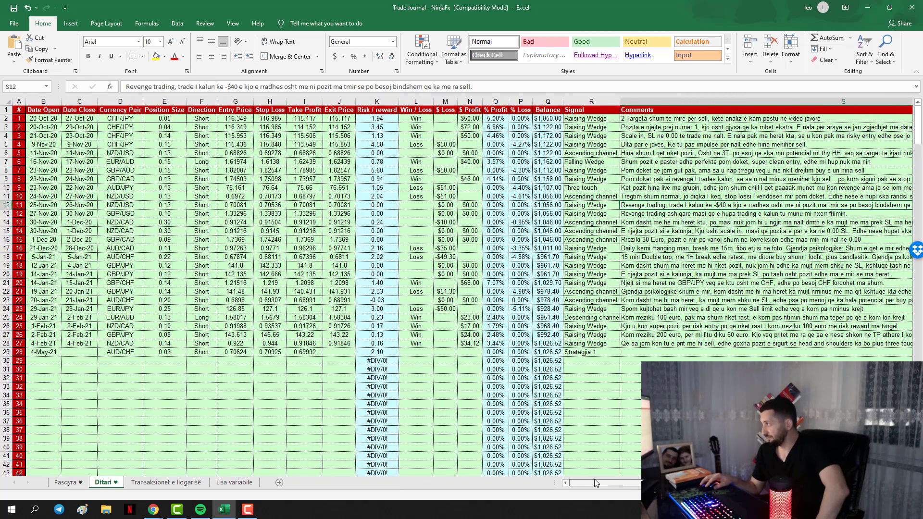
drag(46, 351, 750, 119)
click(750, 231)
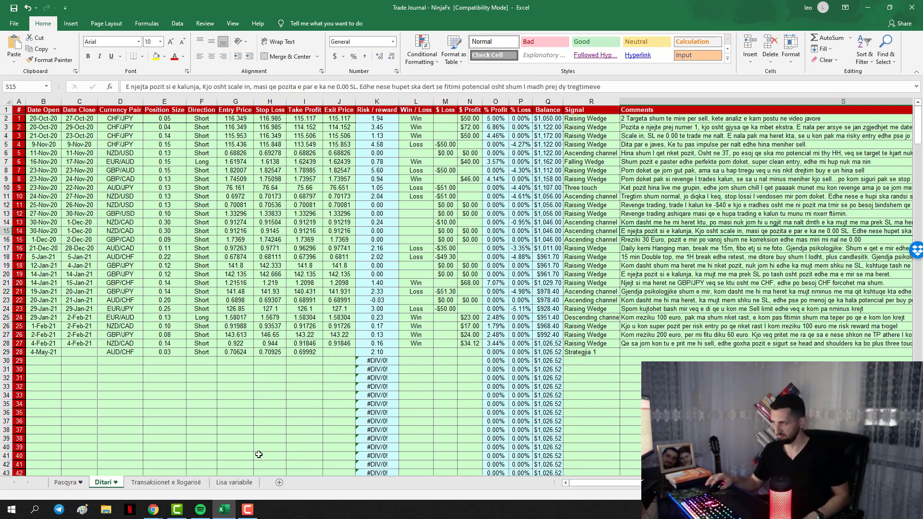
Review the risk, accuracy, total profit/loss percentage and profitable-trade rate on the Pasqyra sheet.
click(67, 483)
click(144, 377)
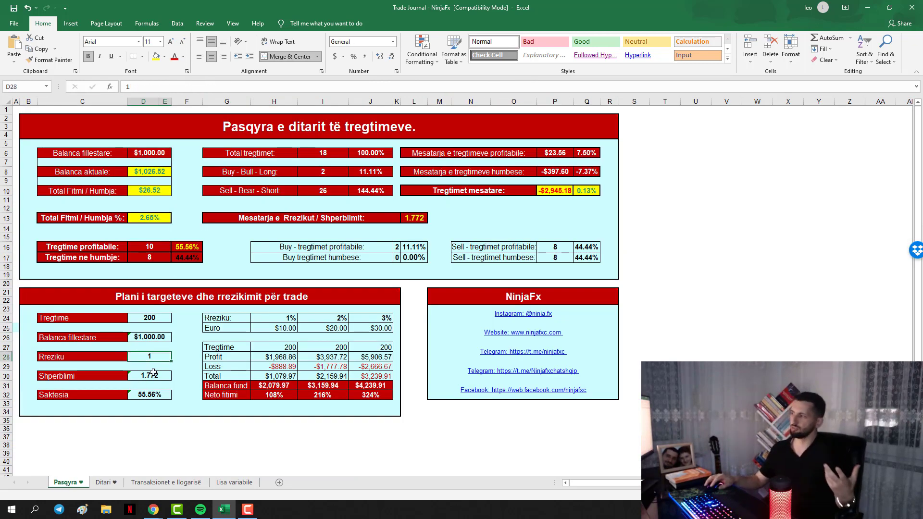
click(147, 395)
click(150, 218)
click(186, 249)
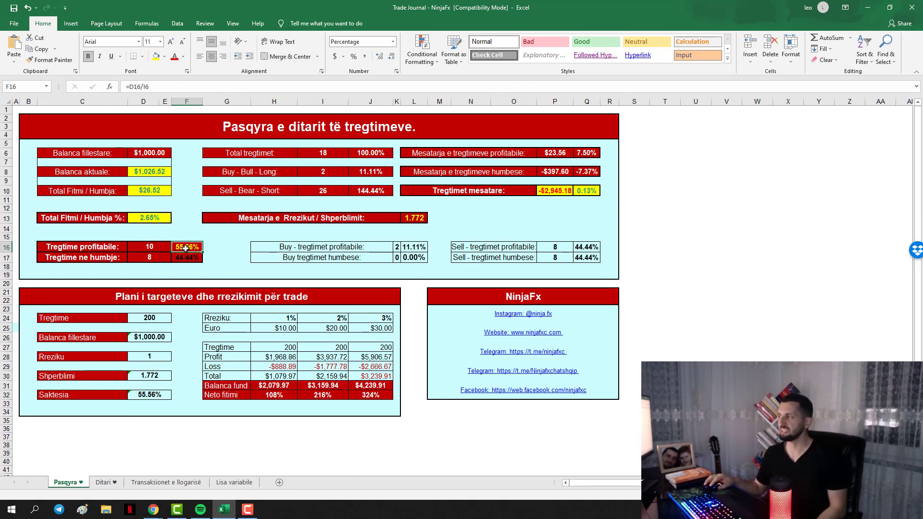
Examine the target plan's risk, reward and accuracy inputs and its net profit projections for 1%, 2% and 3% risk.
click(159, 359)
click(153, 378)
click(150, 396)
click(150, 377)
click(277, 395)
click(323, 395)
click(371, 395)
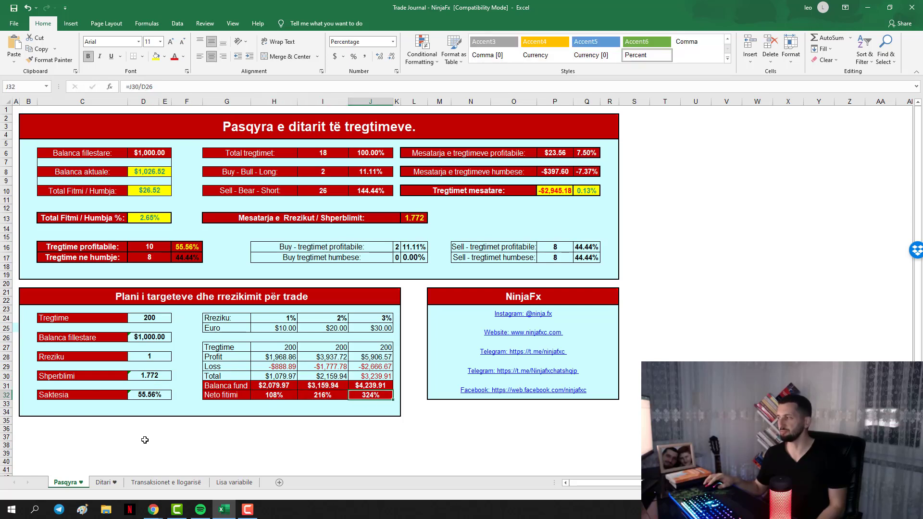
drag(369, 397, 227, 321)
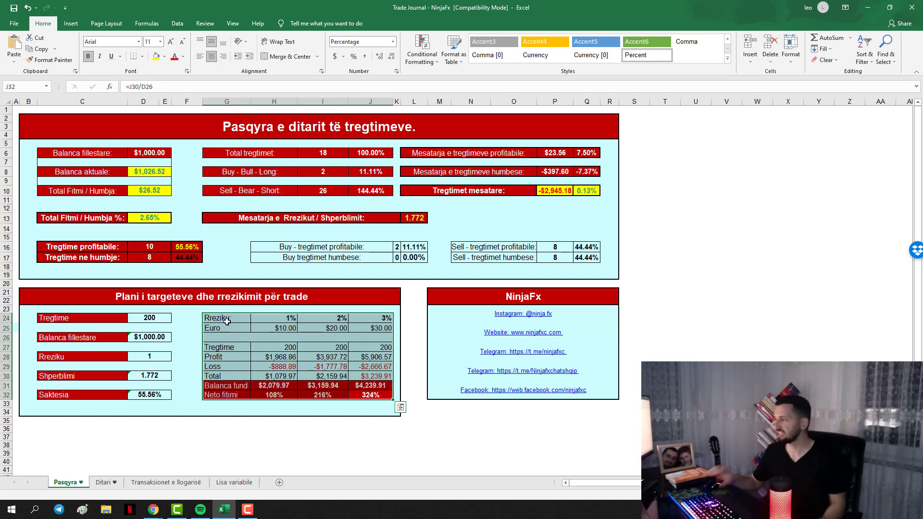
Return to the Ditari sheet and locate the empty Win / Loss cell of the AUD/CHF trade in row 29.
click(104, 482)
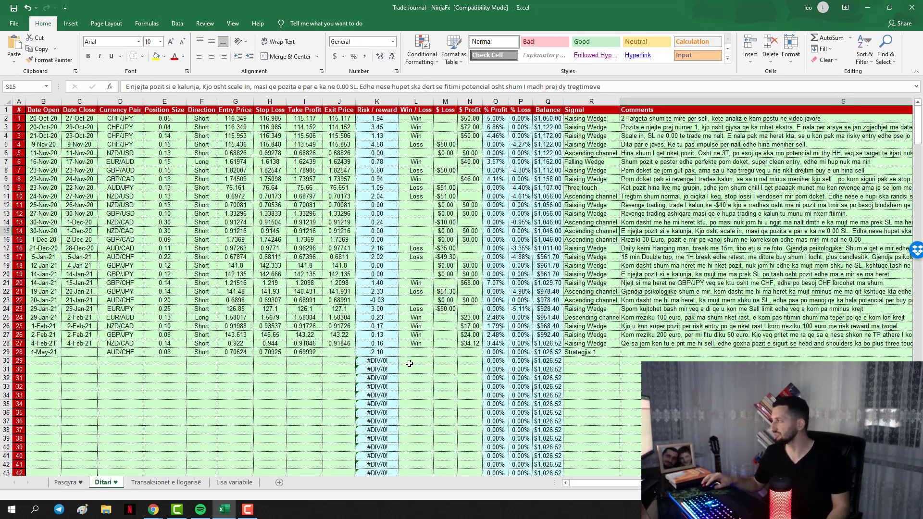
click(332, 362)
click(419, 353)
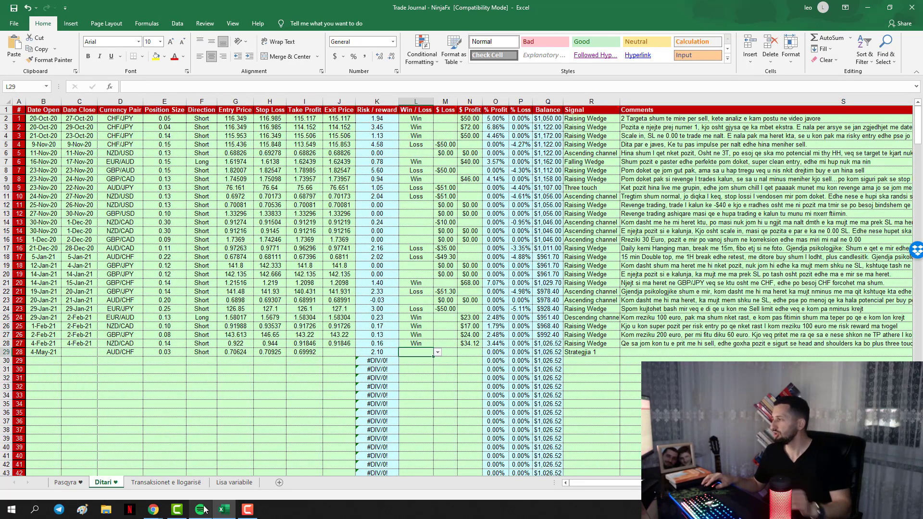
Switch to the TradingView AUDCHF chart, accept the Short Position settings and view the trade with more price history.
click(224, 510)
click(211, 397)
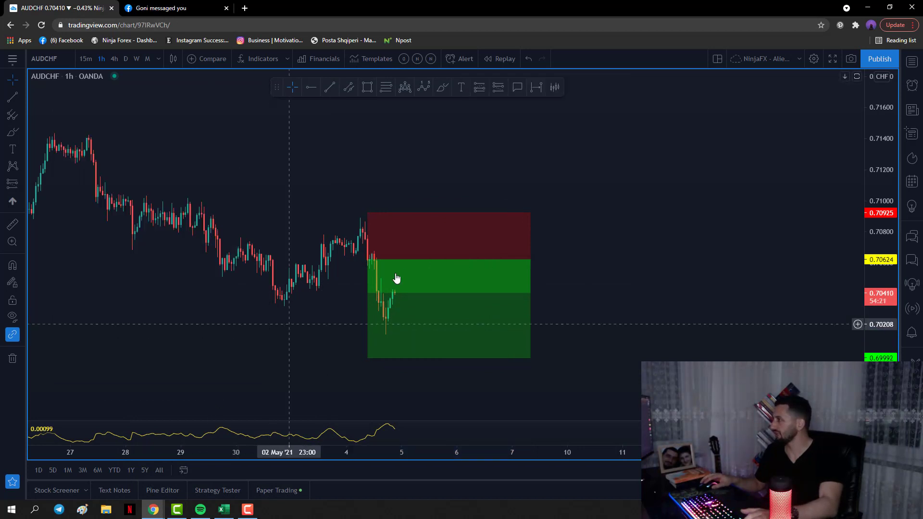
click(446, 126)
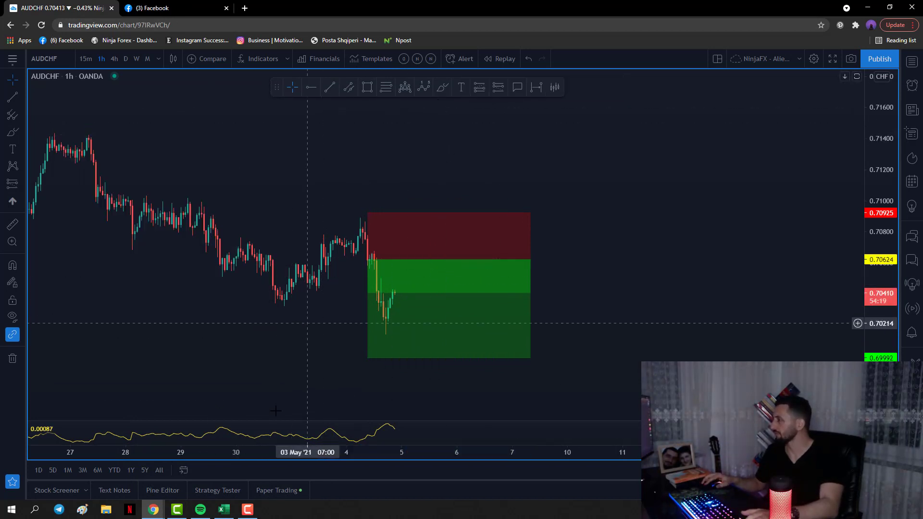
drag(684, 245, 730, 239)
scroll(726, 240, down, 1)
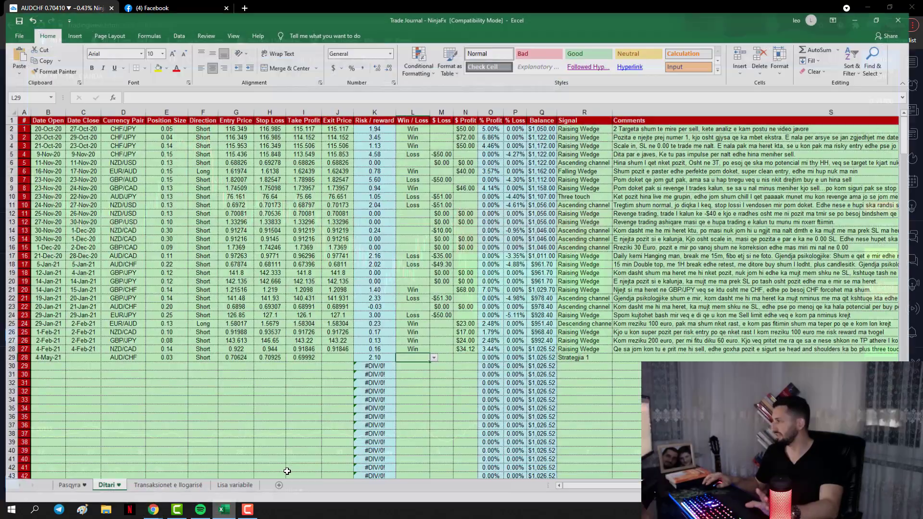
Switch to the trade journal workbook and select the empty Comments cell of the AUD/CHF trade in row 29.
click(224, 510)
drag(576, 487, 625, 485)
click(537, 351)
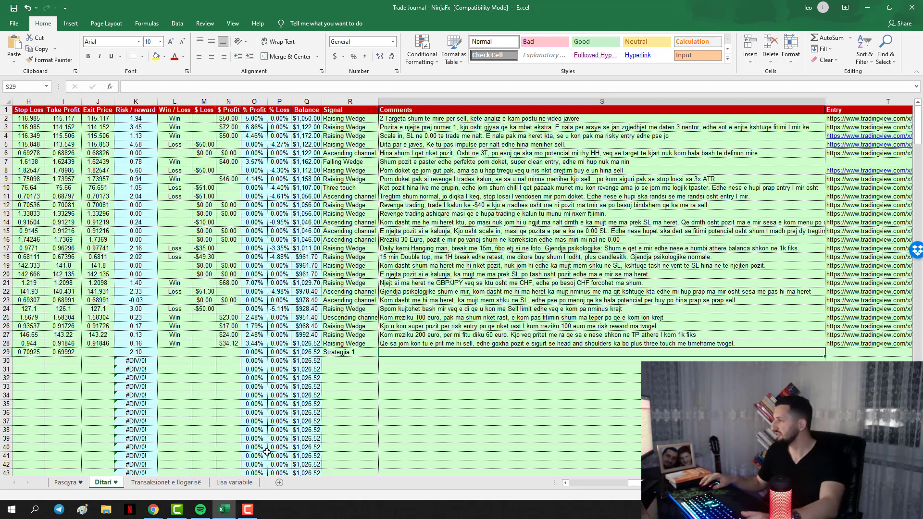
On the TradingView AUDCHF chart, draw a Fibonacci retracement from the 27 April high at about 0.71428 down to about 0.70322.
click(224, 509)
scroll(380, 295, down, 3)
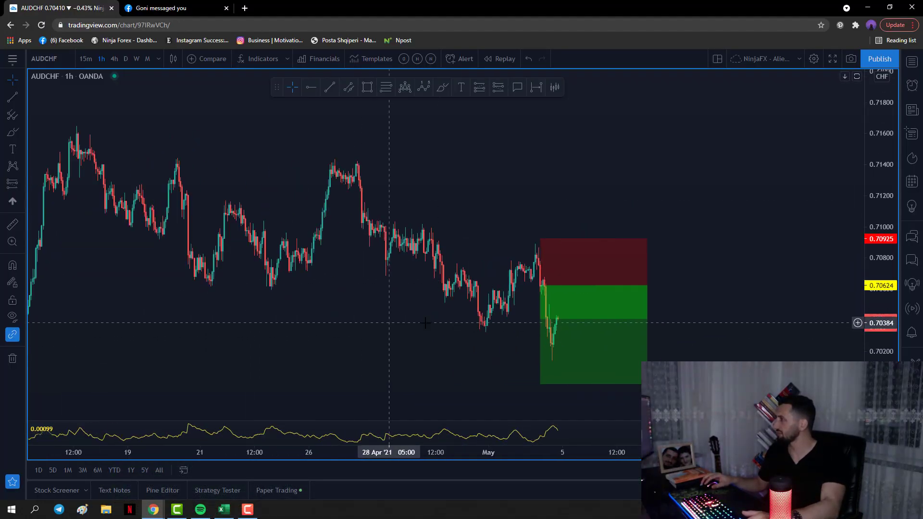
scroll(370, 328, down, 3)
scroll(428, 330, up, 2)
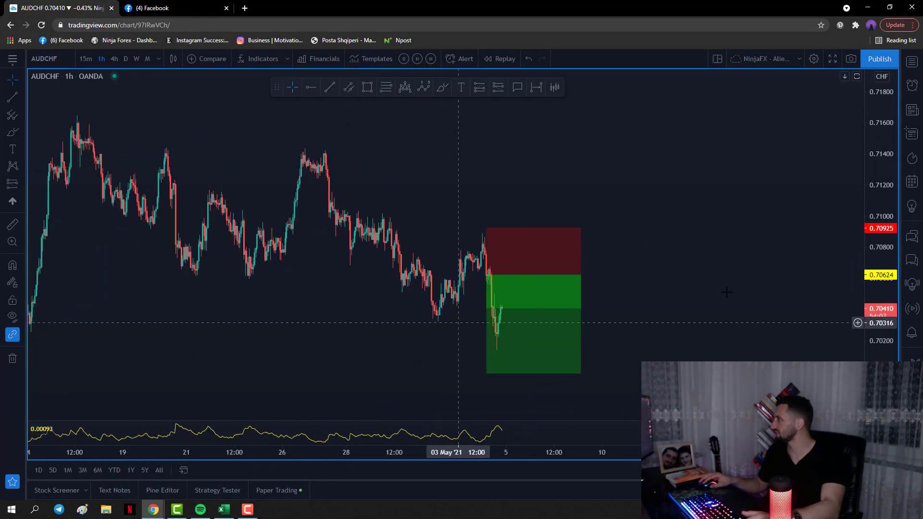
drag(892, 290, 892, 279)
drag(582, 276, 599, 278)
click(663, 307)
key(alt+f)
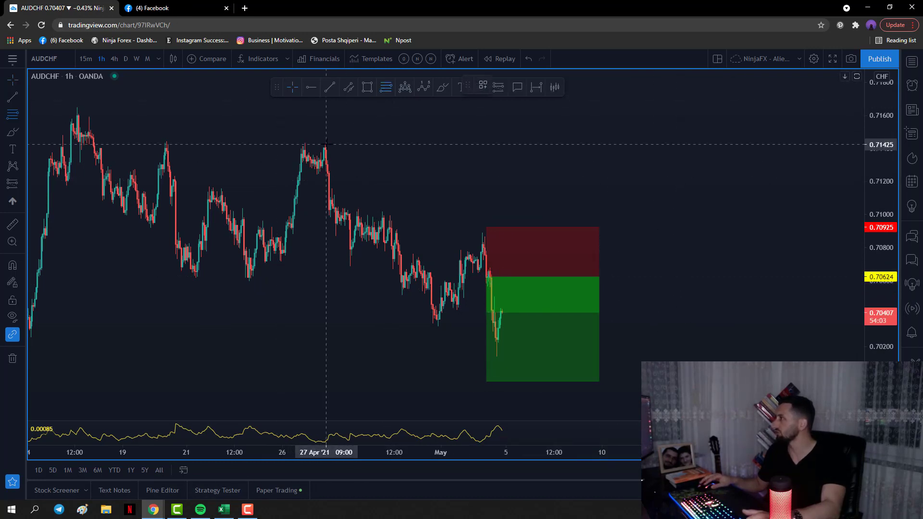
click(324, 143)
click(537, 327)
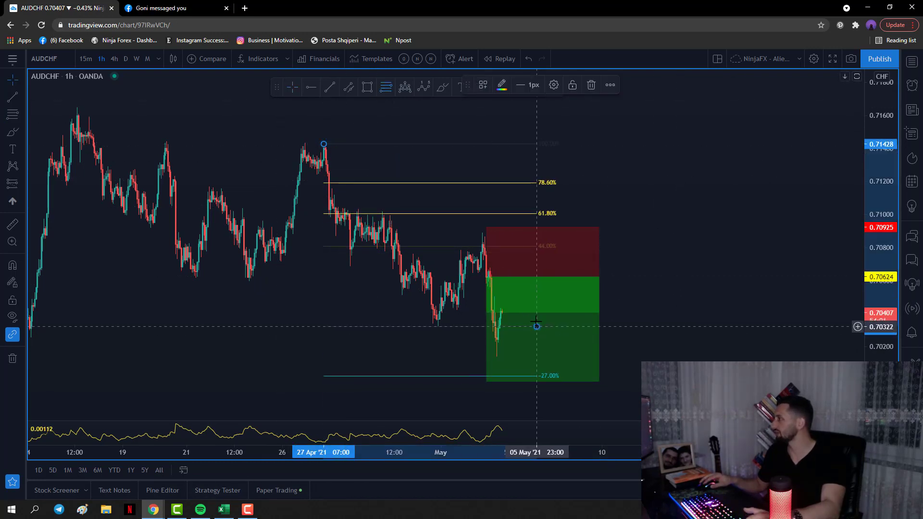
drag(675, 288, 668, 285)
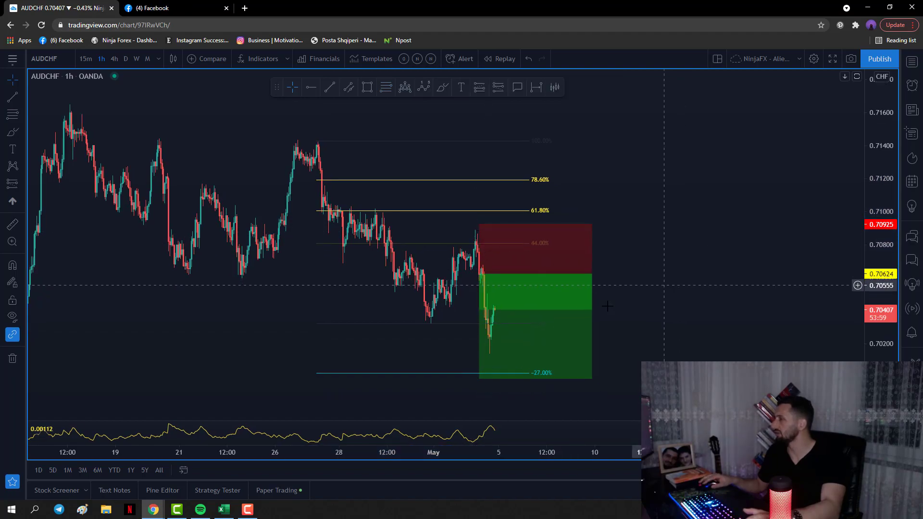
Switch back to the Ditari sheet in Excel and enter the comment "Kemi korreksion" for the trade in row 29.
click(224, 509)
click(485, 352)
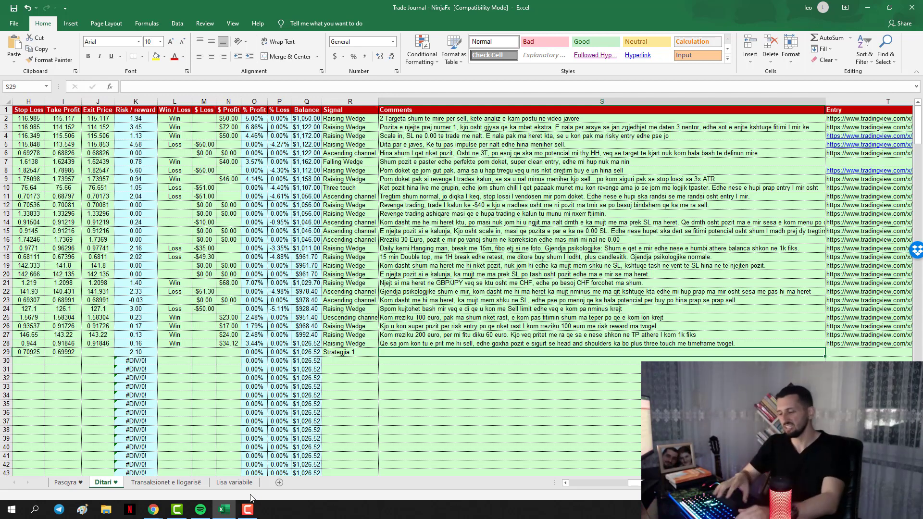
text(Kemi korreksion)
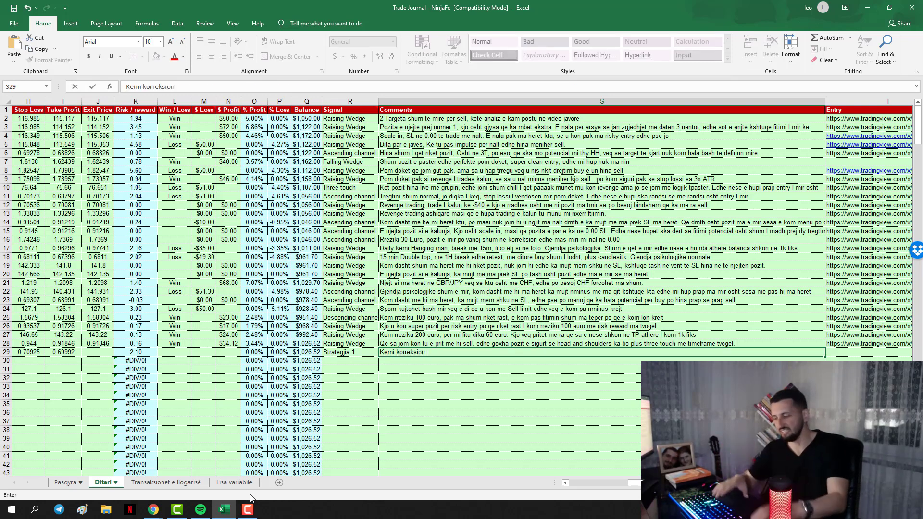
key(Left)
key(Right)
key(Right)
key(Left)
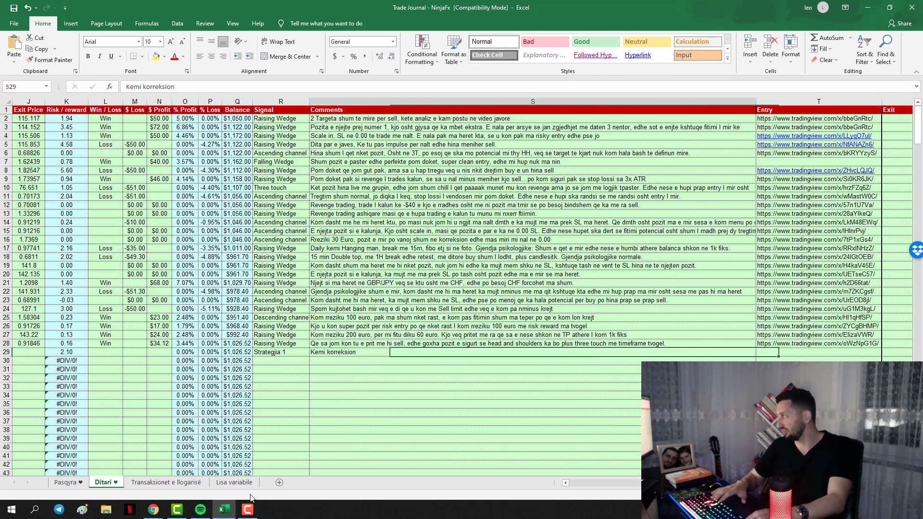
Replace the row 29 comment with "Per kit trade jam shum ne rregull, se osht perthu me analizat, edhe nese humbi jom ok.".
key(BackSpace)
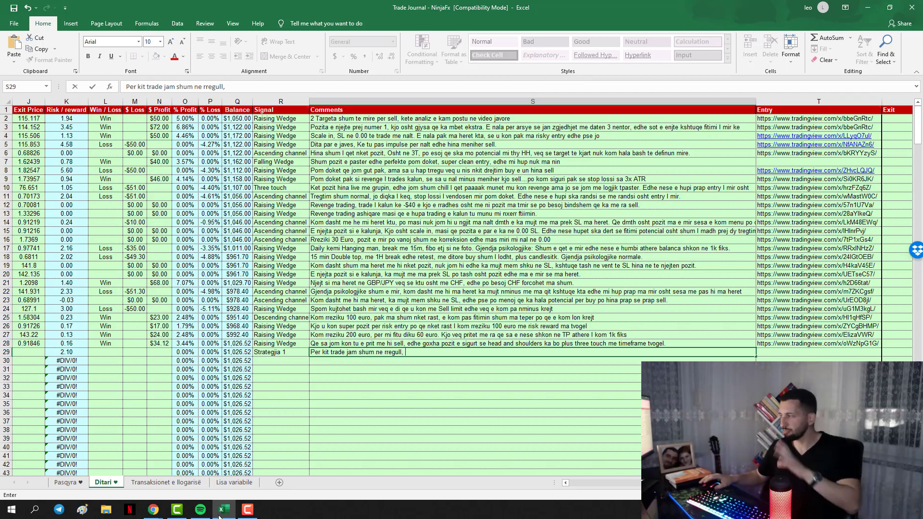
click(234, 514)
click(490, 307)
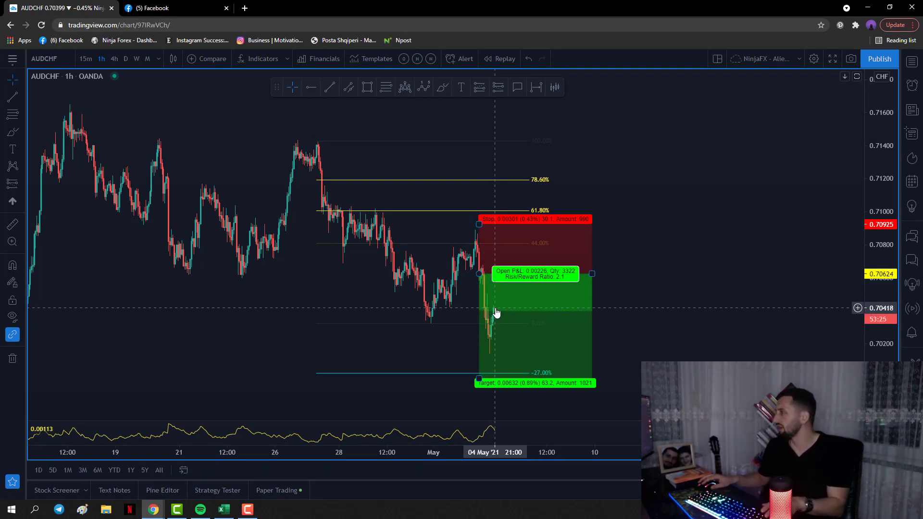
key(alt+Tab)
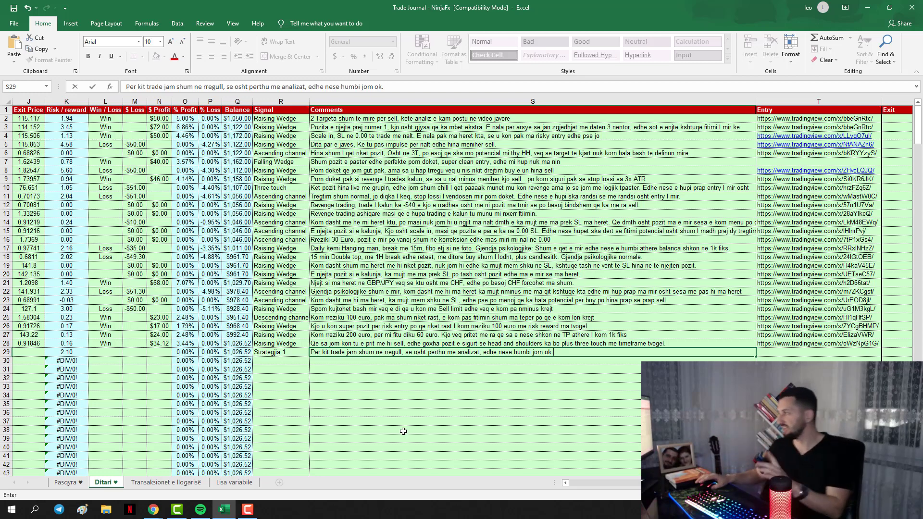
On the TradingView chart, move the Short Position's entry to 0.70405 at 4 May 21:00 and extend its box to a later date.
click(224, 510)
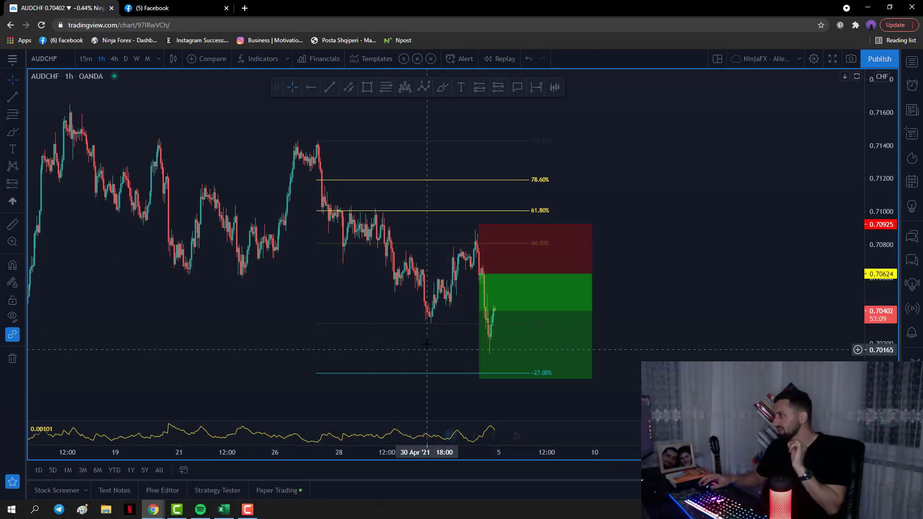
scroll(428, 358, up, 2)
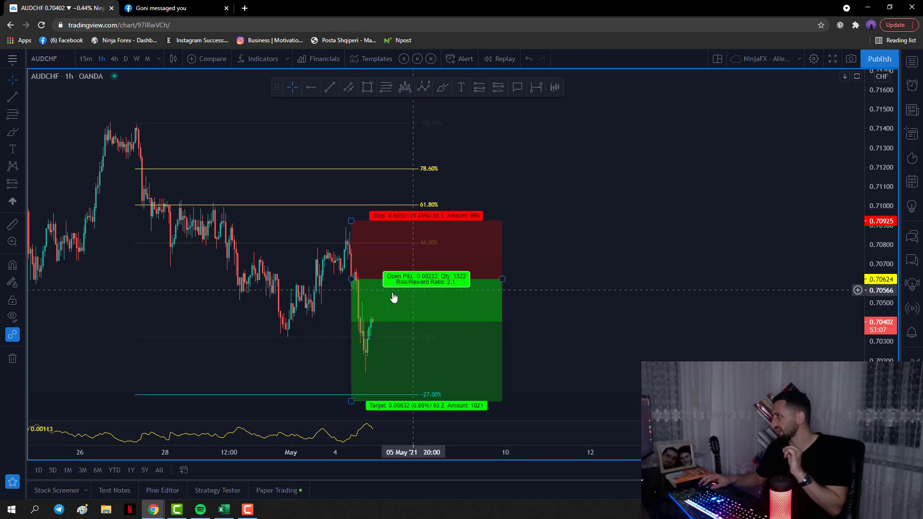
drag(352, 281, 373, 321)
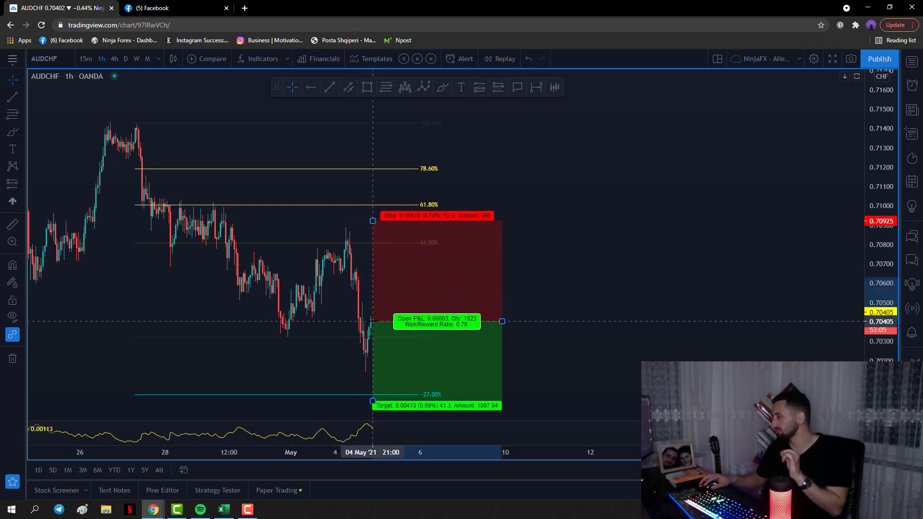
drag(602, 333, 633, 309)
scroll(632, 309, down, 1)
drag(565, 295, 617, 296)
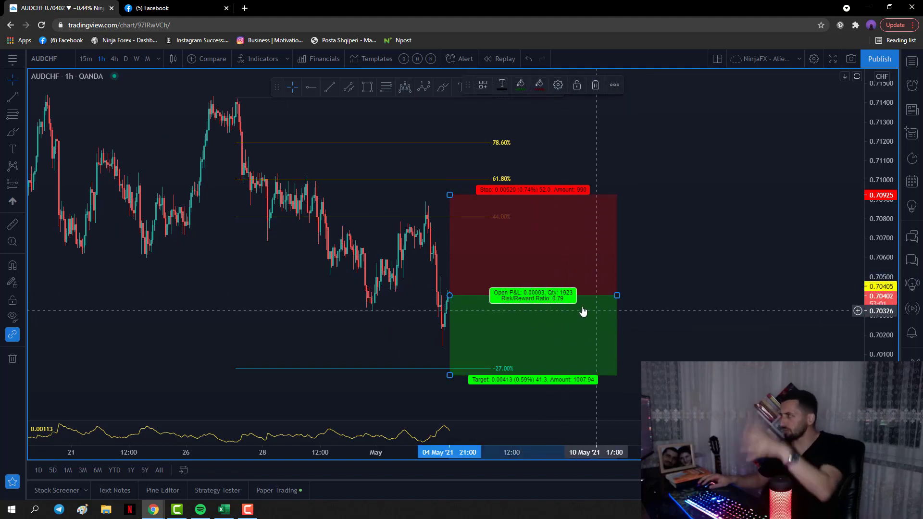
Rewrite the row 29 comment as "Pozit jo fort perfekte, po thjesht hina hajt masi jom tu e prezantu qitu ne video per msim diqka.".
key(alt+Tab)
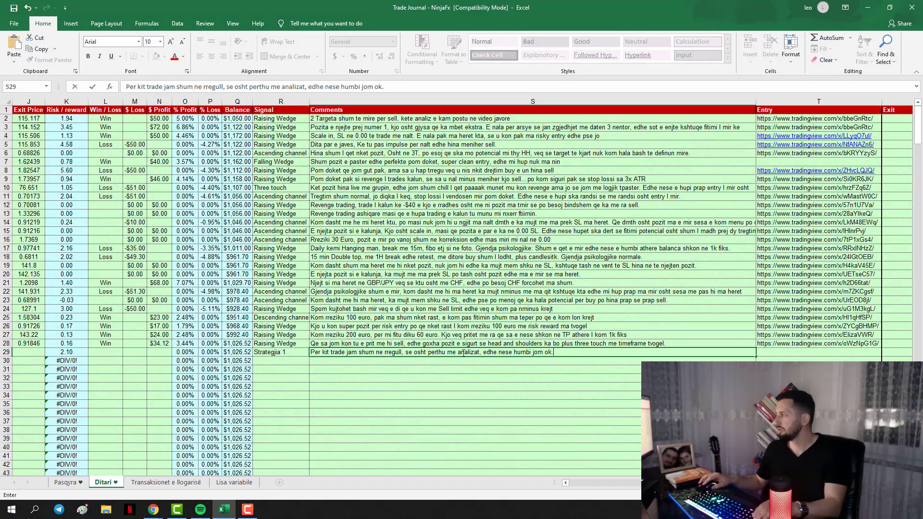
text(Pozit)
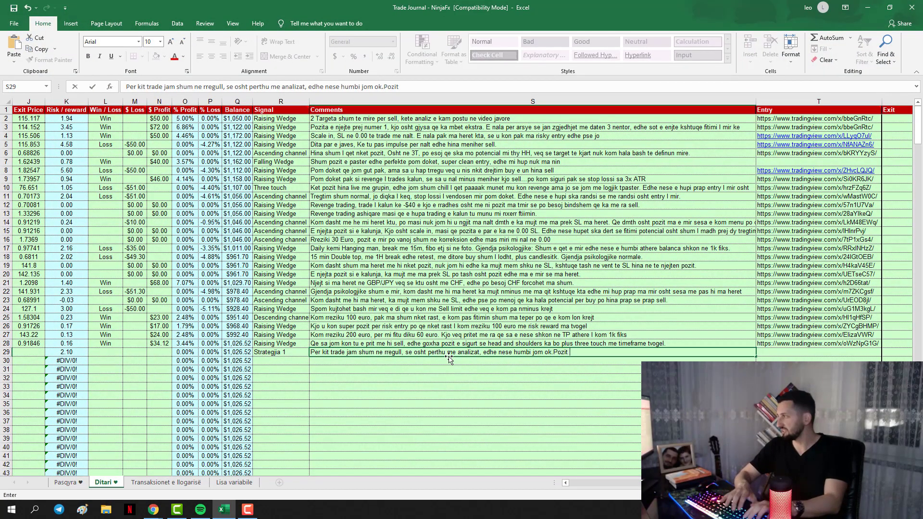
key(ctrl+a)
text(Poz)
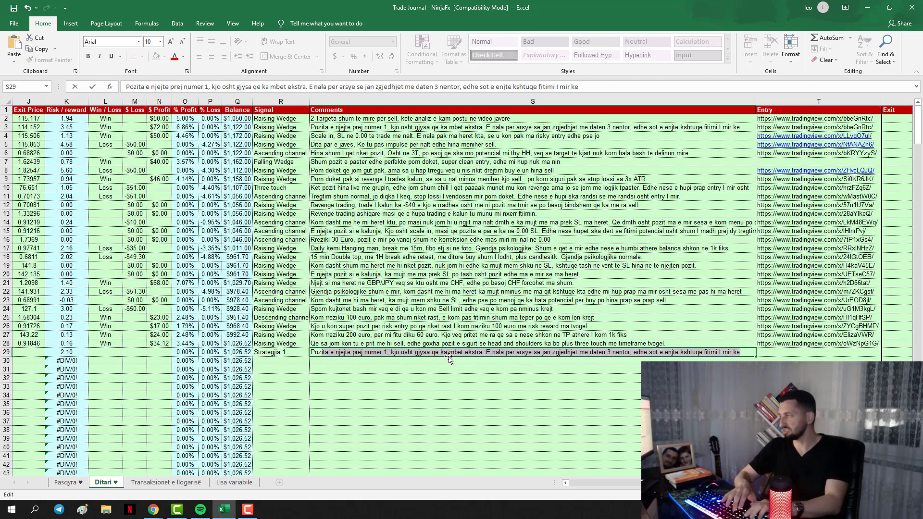
key(shift+Home)
text(Pozit jo f)
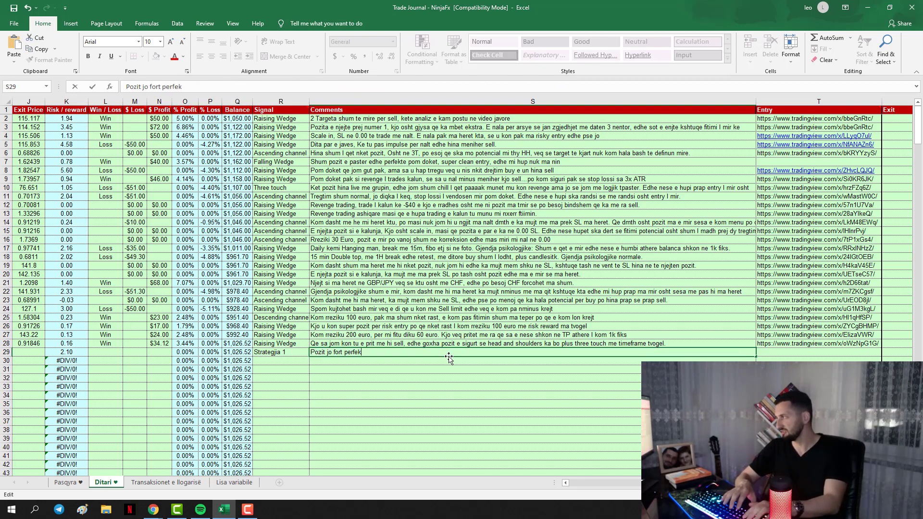
text(ort perfekte, po thjesht hina ha)
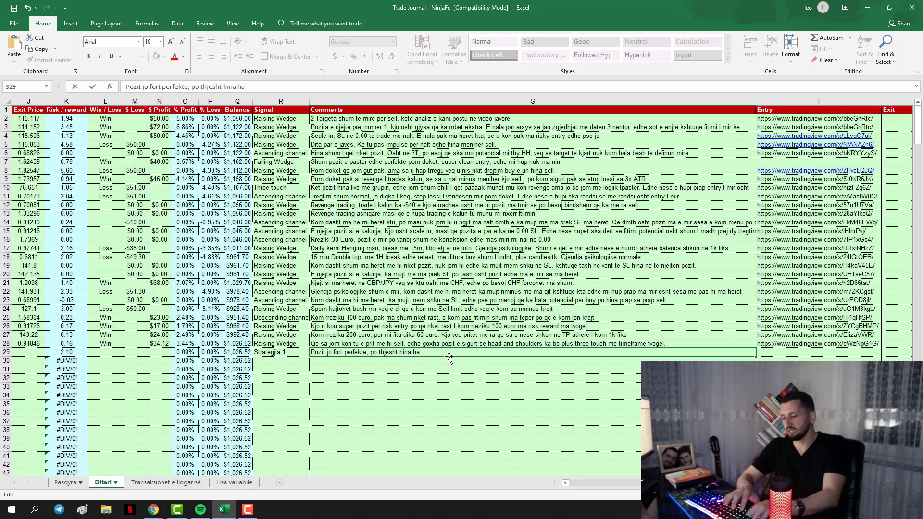
text(jt masi jom tu e prezantu qitu ne video)
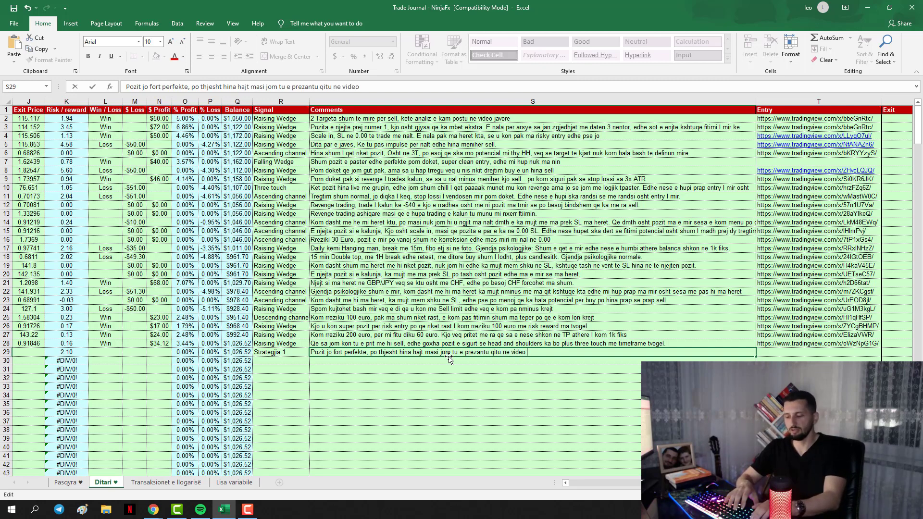
text(diqka.)
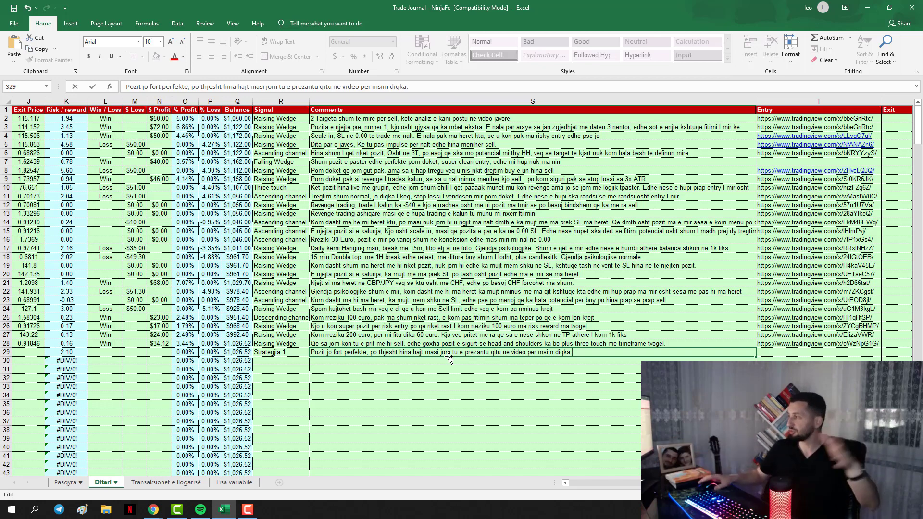
Insert "muj me thon edhe e keqe" after "perfekte" in the row 29 comment and commit the cell.
double_click(339, 352)
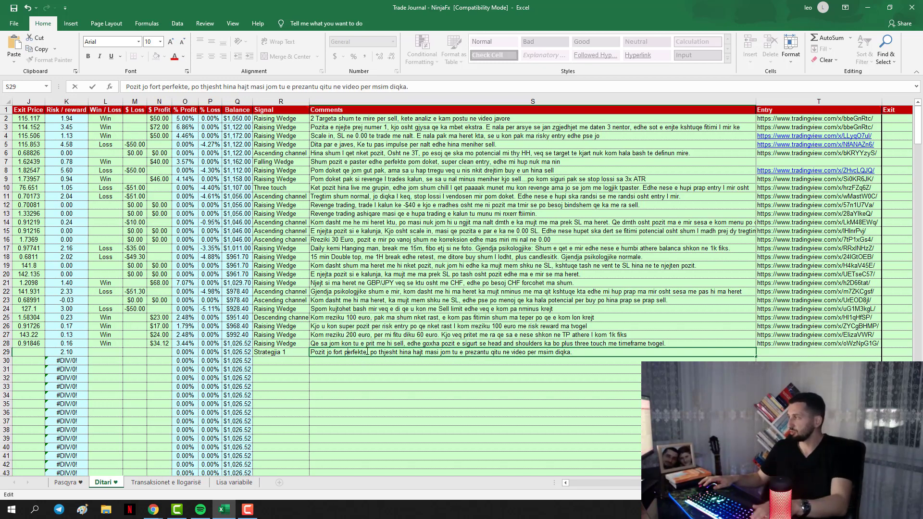
text(muj me thon e)
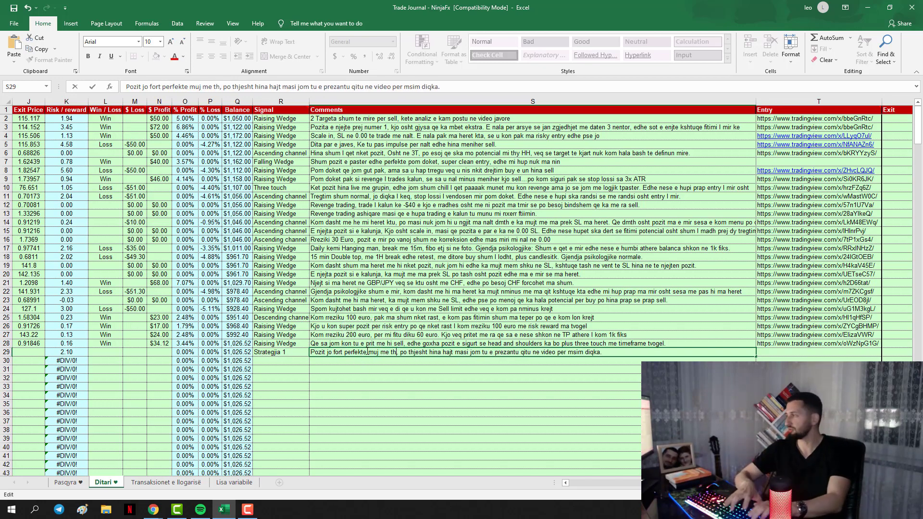
text(dhe e keqe)
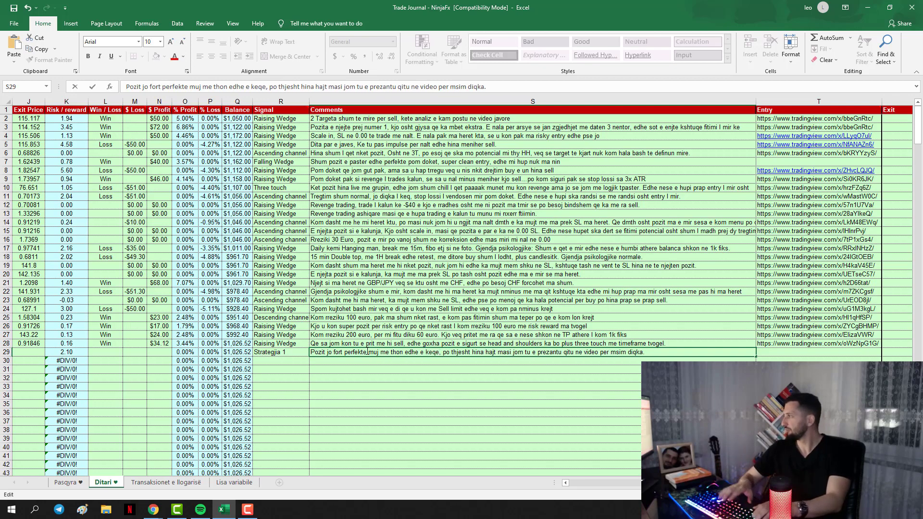
drag(499, 352, 647, 352)
click(661, 350)
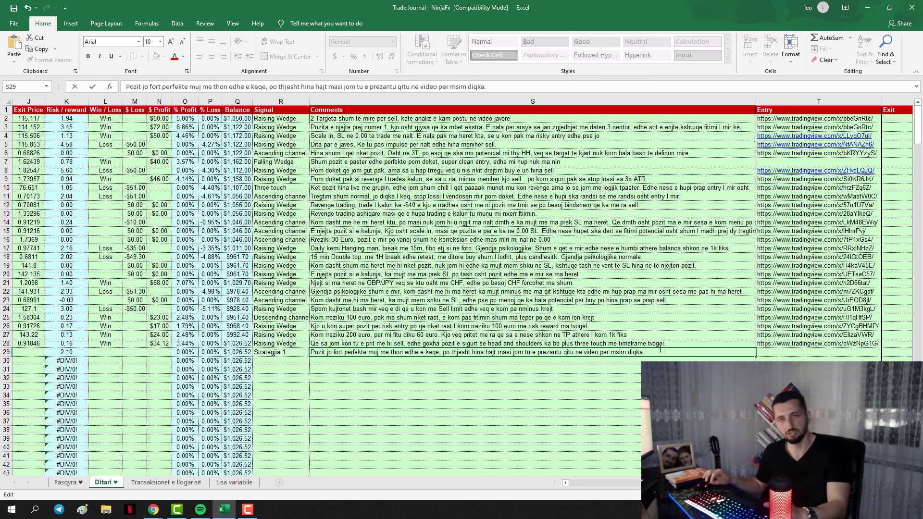
click(648, 359)
click(647, 353)
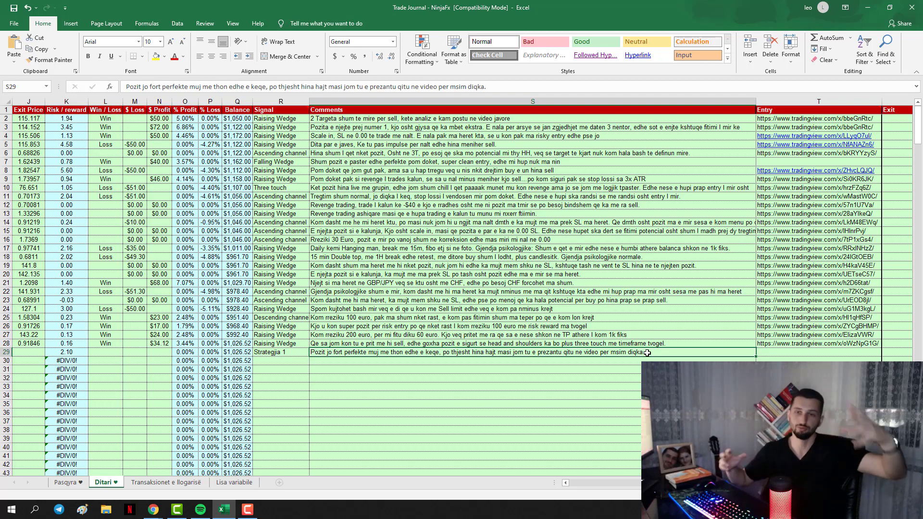
Set the Win / Loss value of the AUD/CHF trade in row 29 to Loss.
click(649, 361)
click(653, 353)
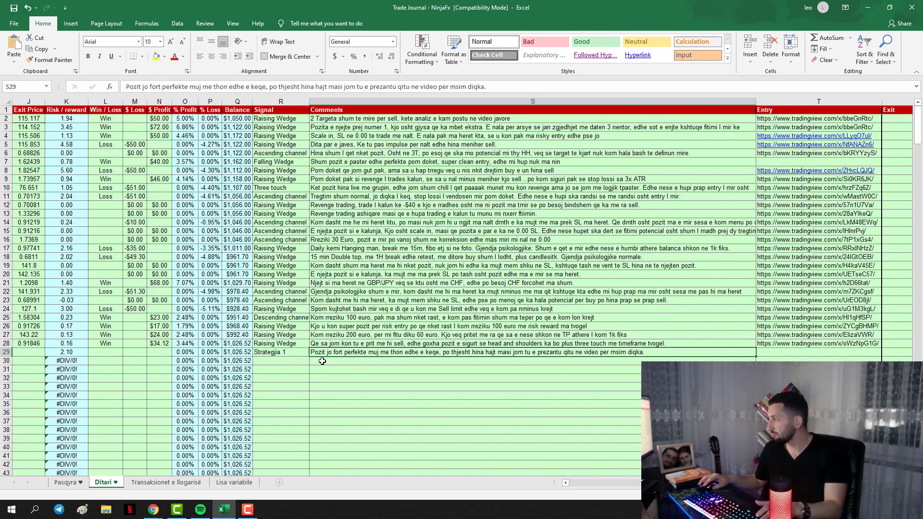
click(114, 353)
click(127, 352)
click(120, 367)
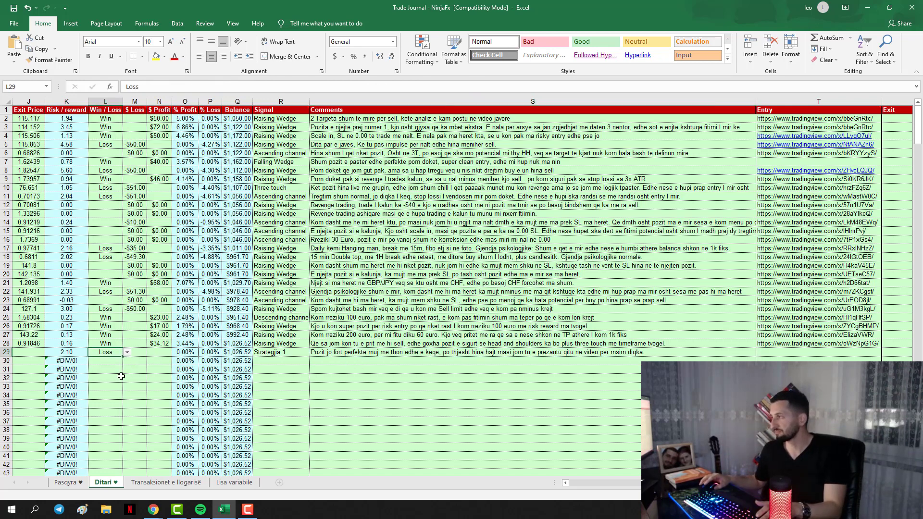
key(Return)
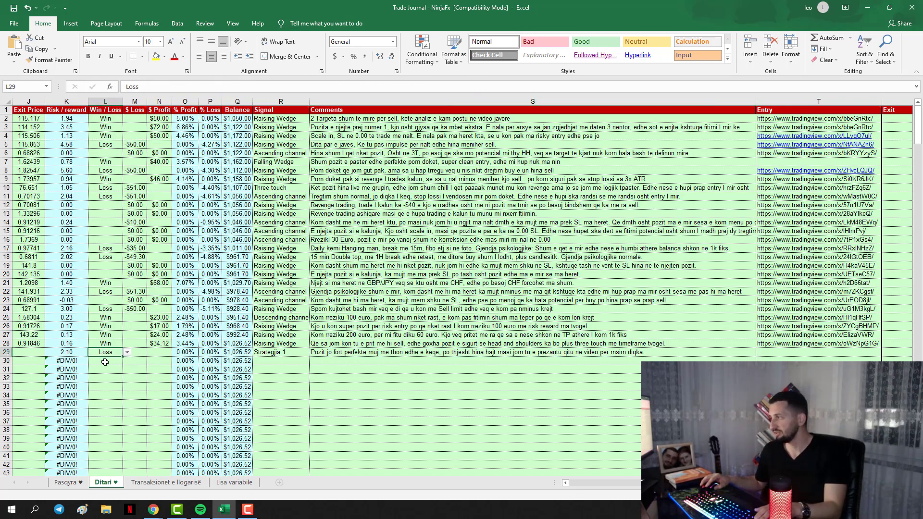
Set the Win / Loss values of rows 30 and 31 to Loss as further example trades.
click(127, 361)
click(107, 374)
click(105, 370)
click(127, 369)
click(107, 383)
Set the Signal of rows 30 and 31 to Strategjia 1.
click(281, 360)
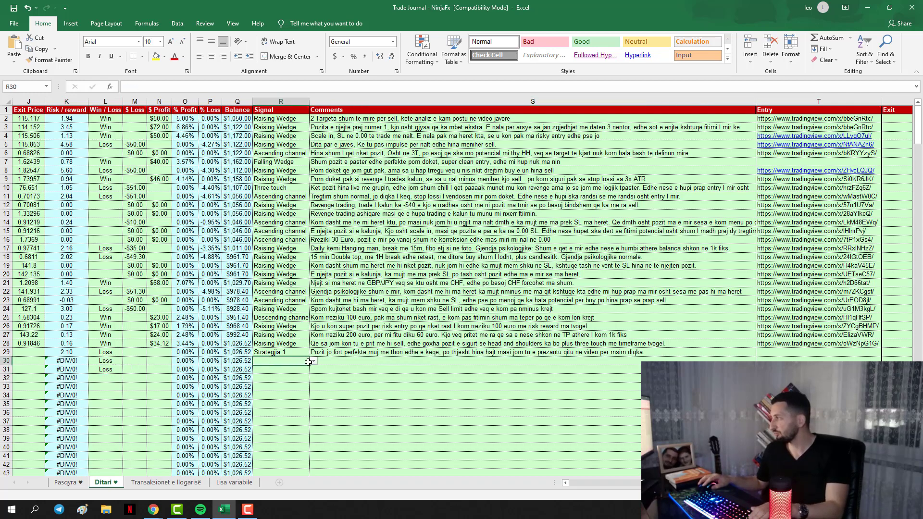
click(313, 360)
click(284, 408)
click(285, 374)
click(313, 370)
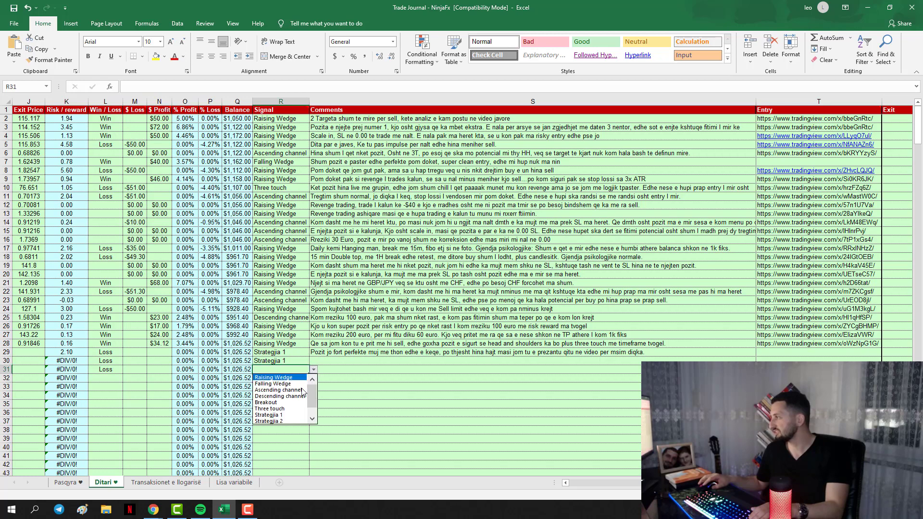
click(282, 409)
click(328, 359)
Review the Win / Loss and Signal entries of the example trades in rows 29 to 31.
drag(329, 368, 105, 353)
click(105, 353)
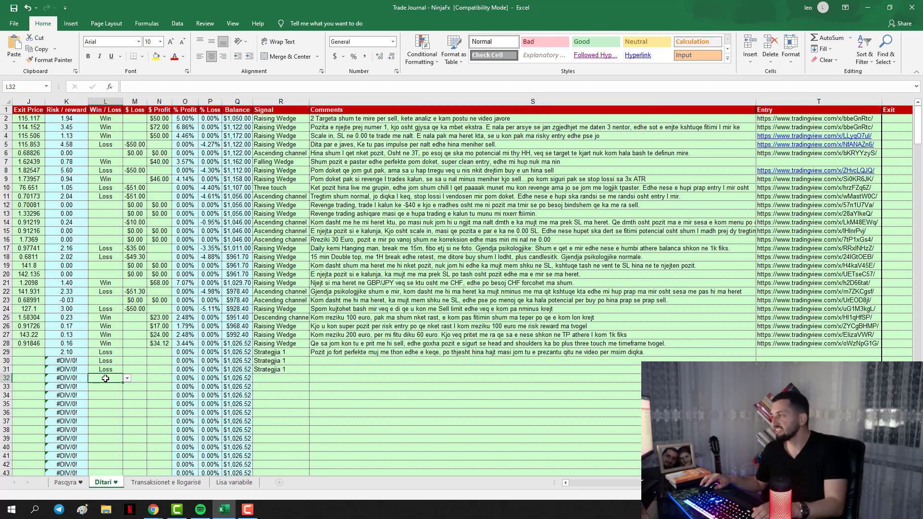
drag(332, 370, 106, 353)
click(401, 384)
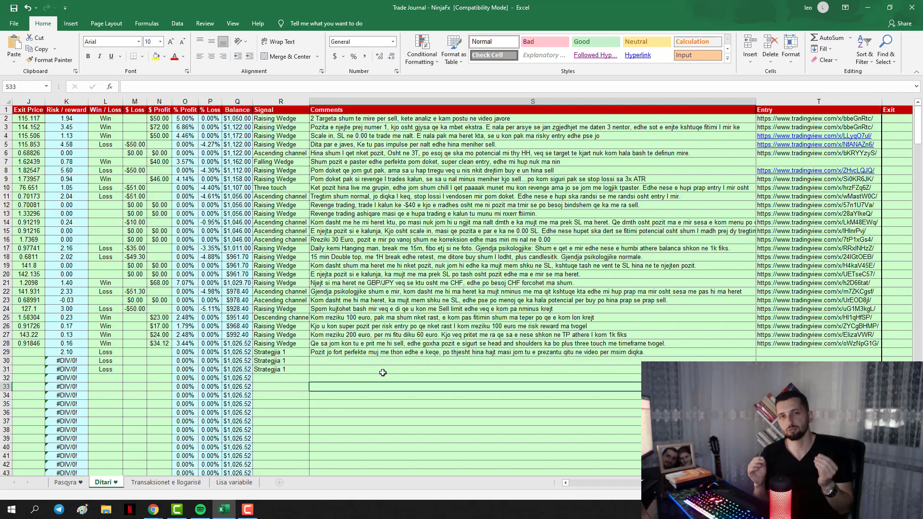
Undo the example Loss values in rows 29 to 31 and the example Signal entries in rows 30 and 31.
key(ctrl+z)
key(ctrl+z)
key(ctrl+z)
click(377, 353)
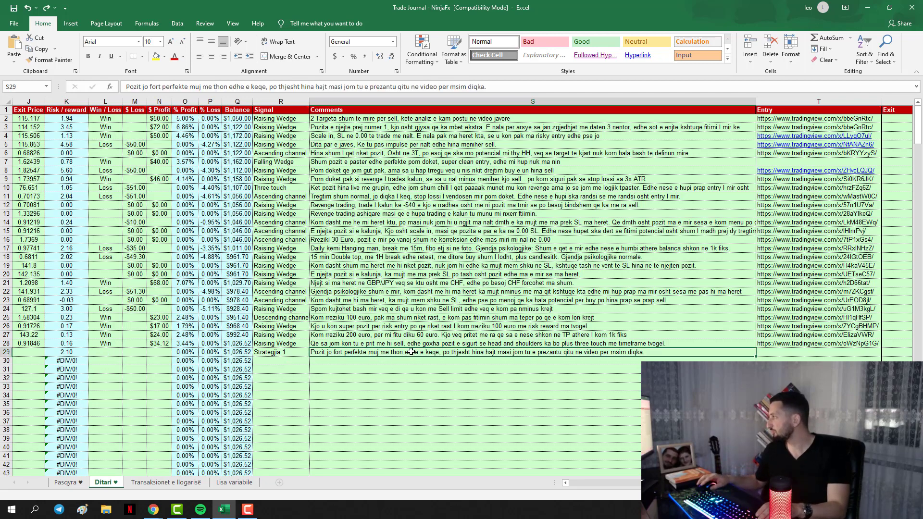
Open the chart snapshot linked in the Entry cell of row 8, examine its annotations and close it.
click(796, 353)
key(alt+Tab)
drag(633, 363, 561, 364)
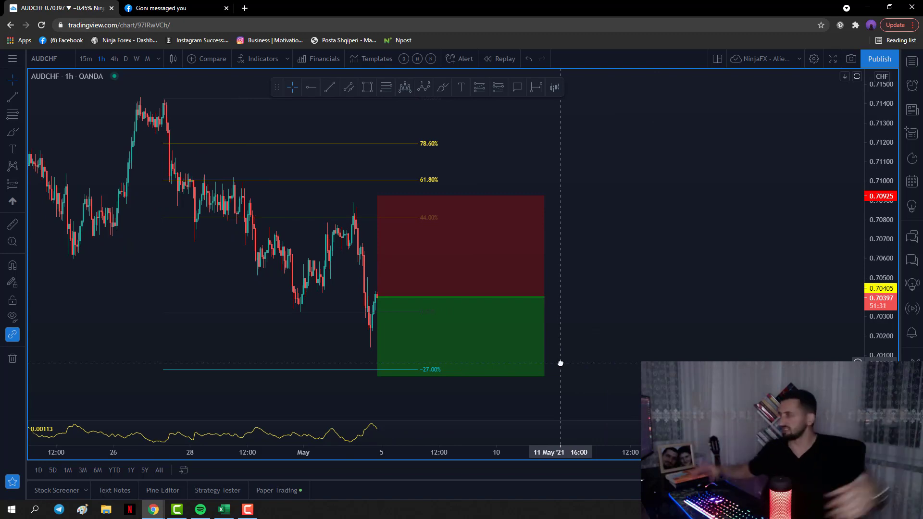
scroll(561, 364, down, 2)
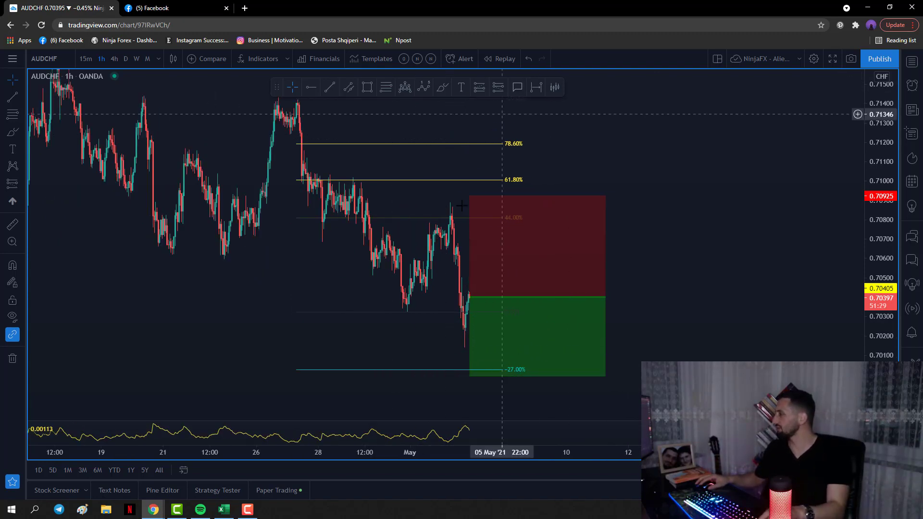
key(alt+Tab)
click(777, 168)
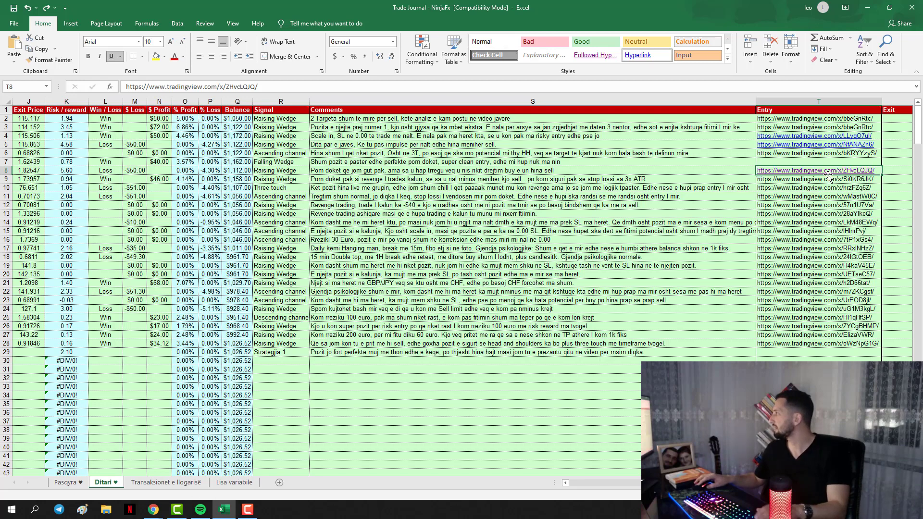
click(158, 512)
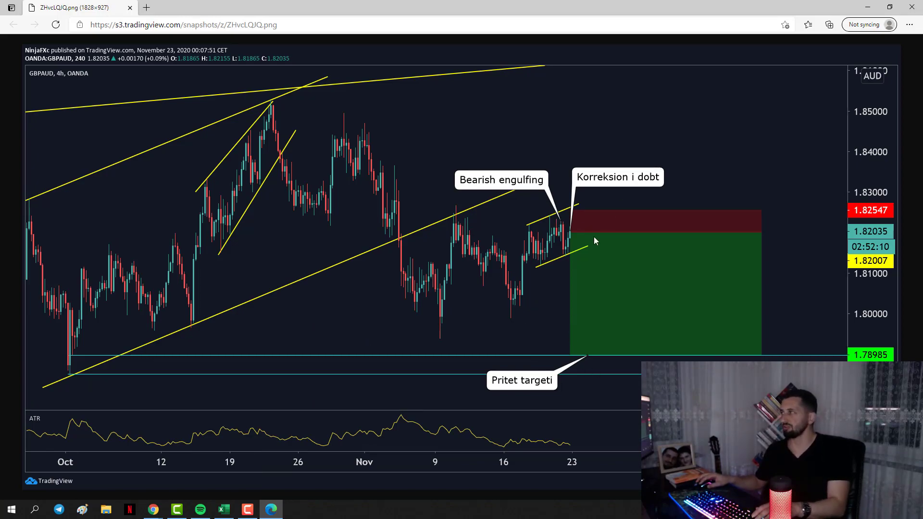
click(129, 7)
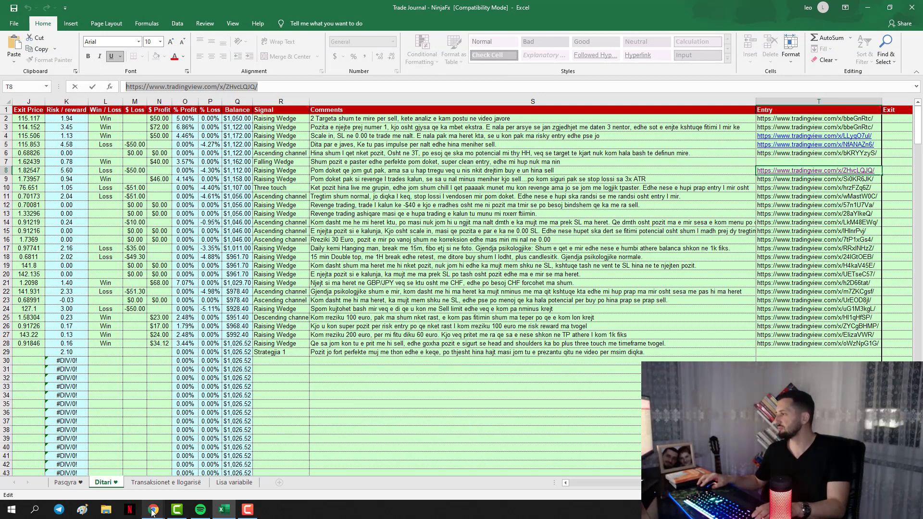
Switch to the AUDCHF chart in TradingView and add a callout reading "Entry" at the short position's entry point.
mouse_move(152, 513)
click(94, 461)
click(518, 88)
click(471, 295)
click(499, 269)
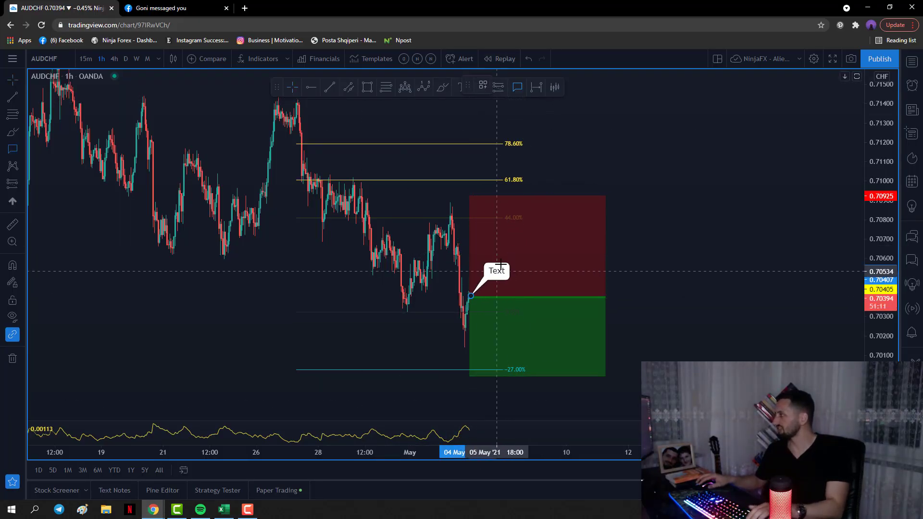
text(Ebn)
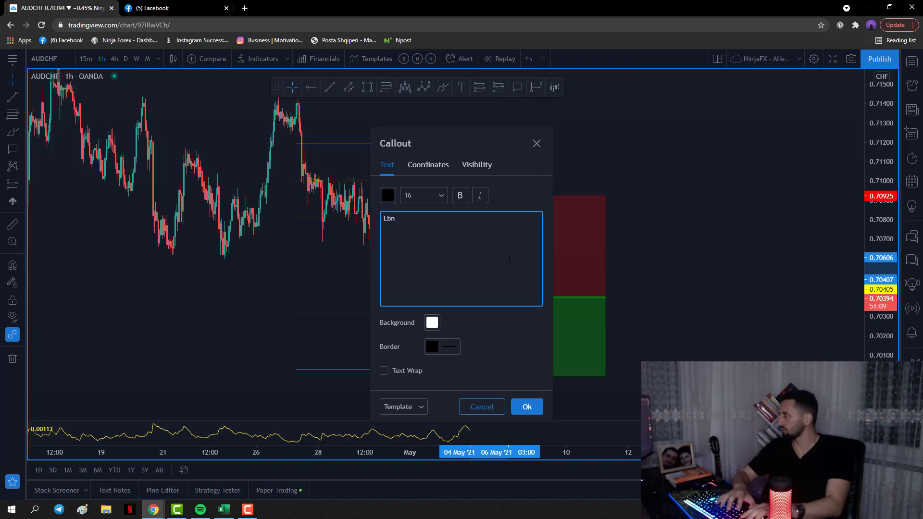
text(tntry)
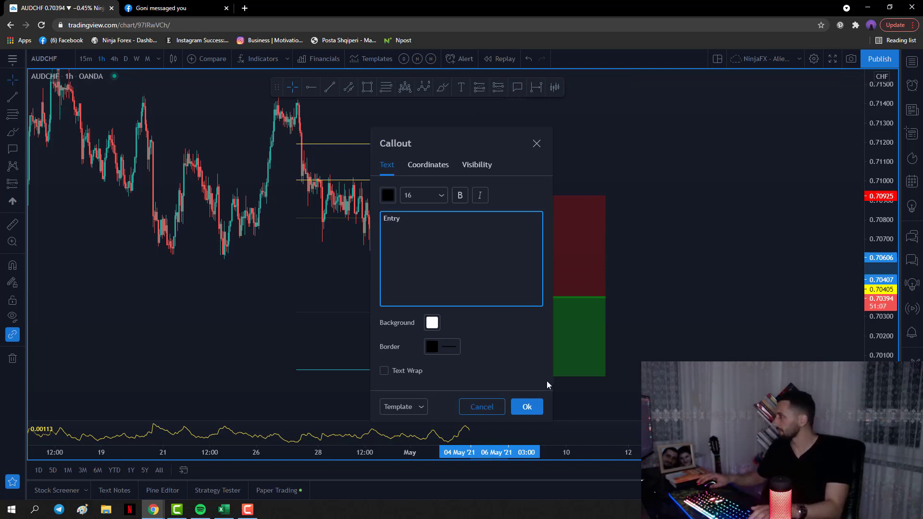
click(539, 406)
drag(513, 254, 518, 264)
click(517, 118)
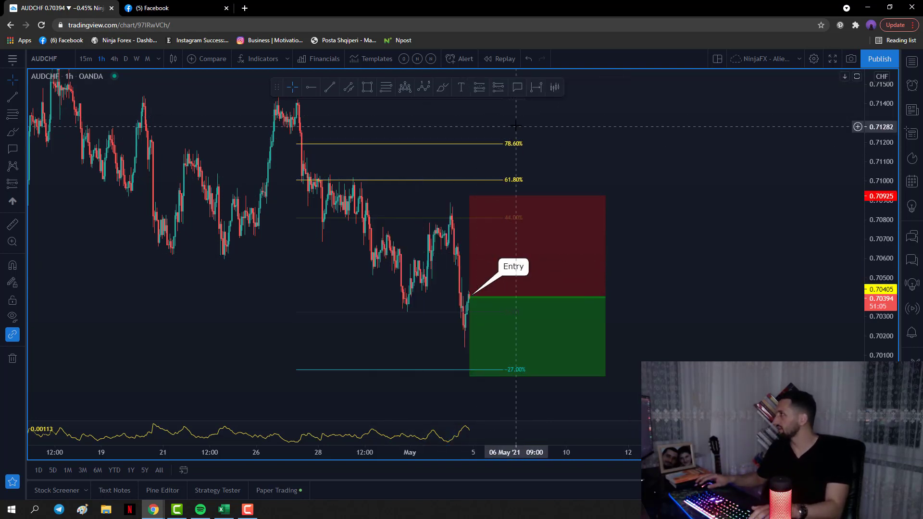
Add a callout reading "Fibbonachi 1H" pointing at the latest swing high near the Fibonacci retracement levels.
click(518, 88)
click(458, 215)
click(530, 166)
text(Fib)
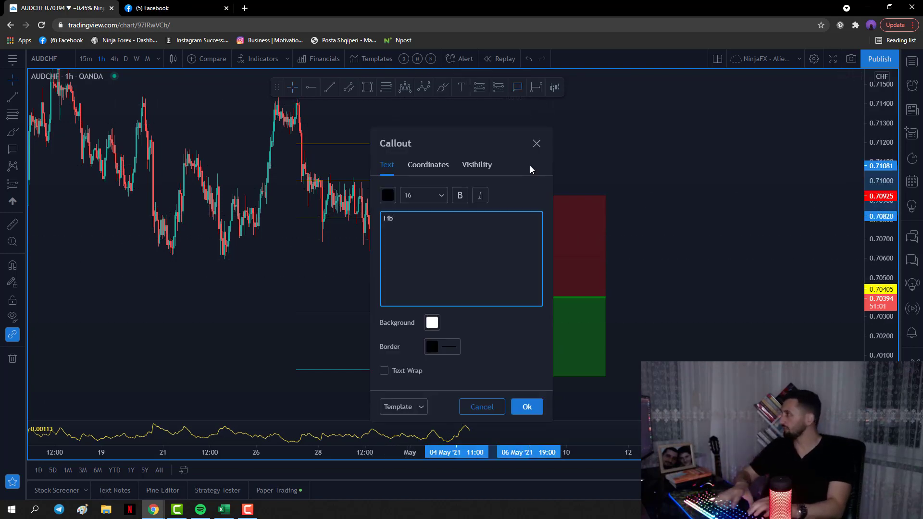
text(bonachi 1H)
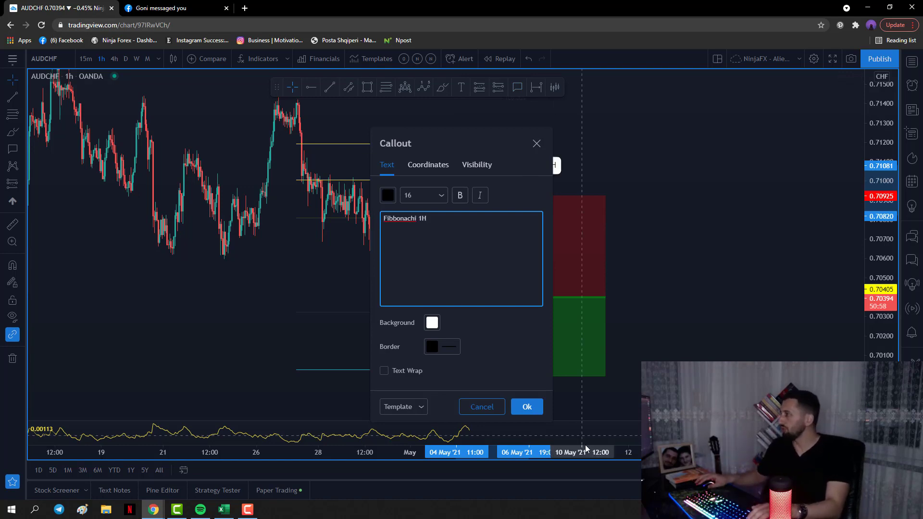
click(527, 407)
drag(680, 315, 659, 324)
scroll(673, 318, down, 3)
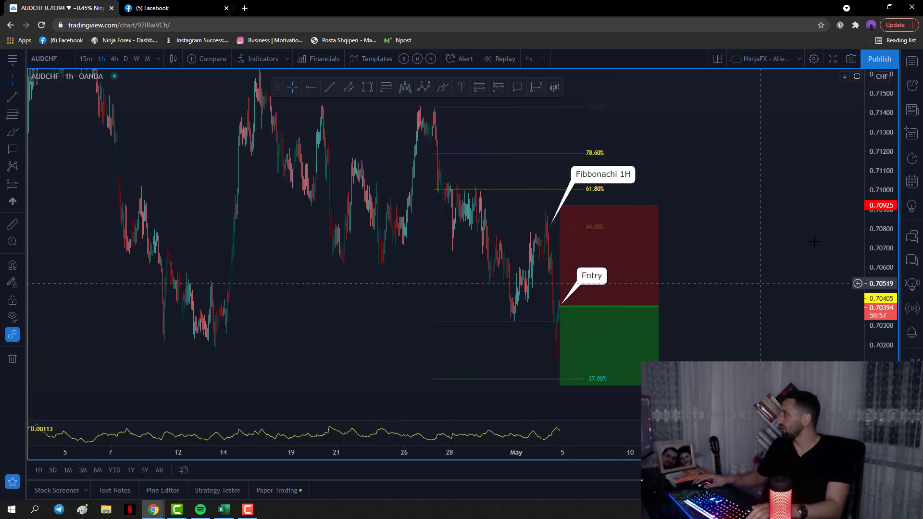
Add a callout reading "Korreksioni" pointing at the correction before the short position.
drag(875, 257, 875, 333)
drag(673, 312, 584, 304)
scroll(620, 297, up, 1)
drag(891, 301, 889, 263)
drag(721, 287, 699, 313)
scroll(692, 308, down, 1)
click(518, 89)
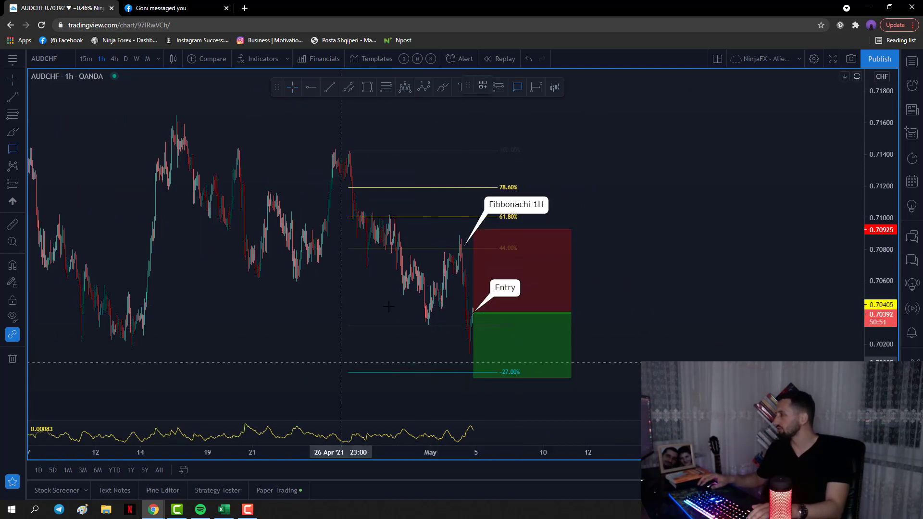
click(439, 283)
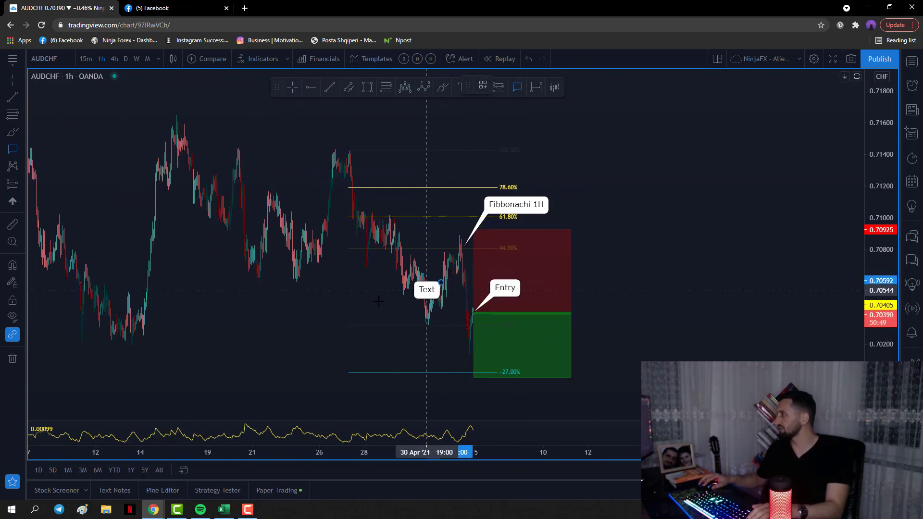
click(364, 302)
text(Korreksioni)
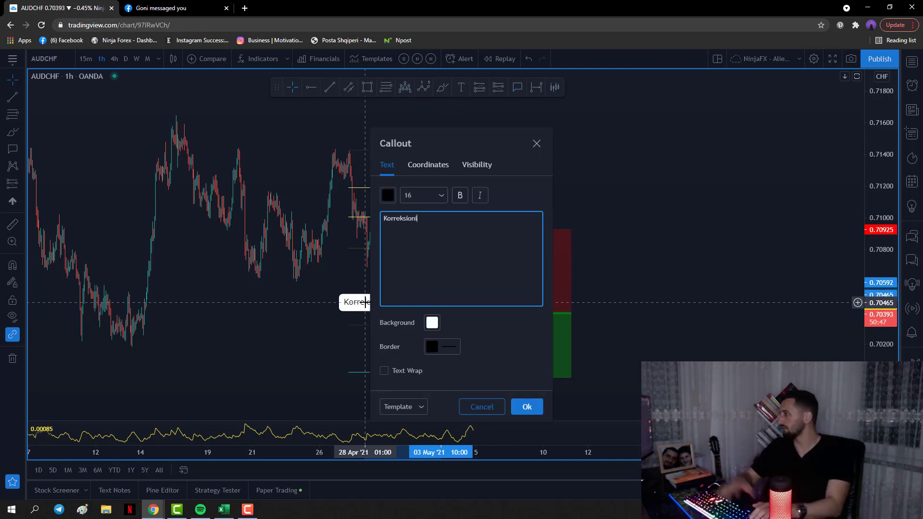
click(527, 407)
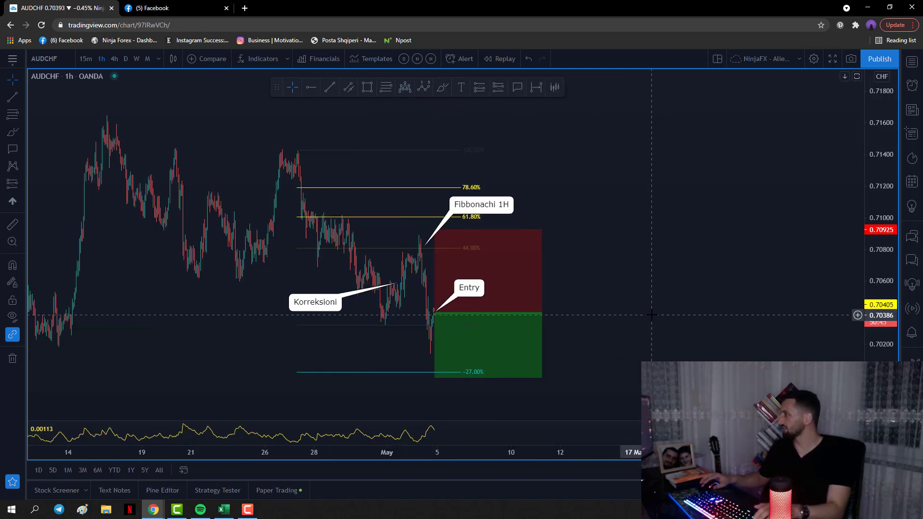
Copy the annotated chart's snapshot link and paste it into the Entry cell of row 29 in the Excel journal.
click(852, 62)
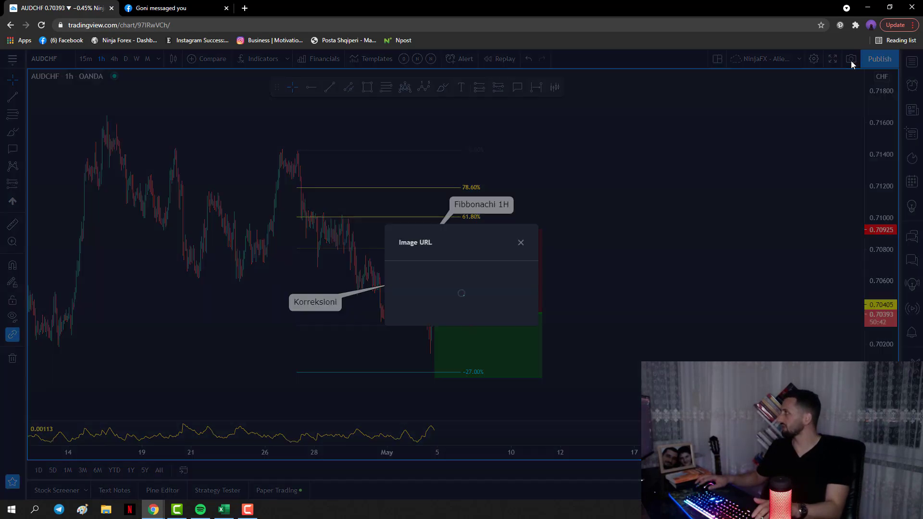
click(505, 284)
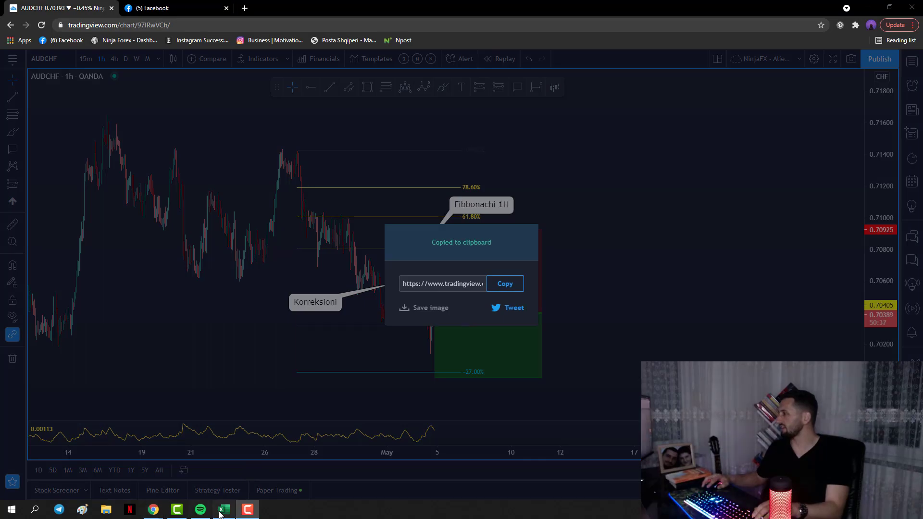
click(224, 509)
click(792, 352)
key(ctrl+v)
key(Return)
click(787, 355)
click(783, 360)
click(769, 354)
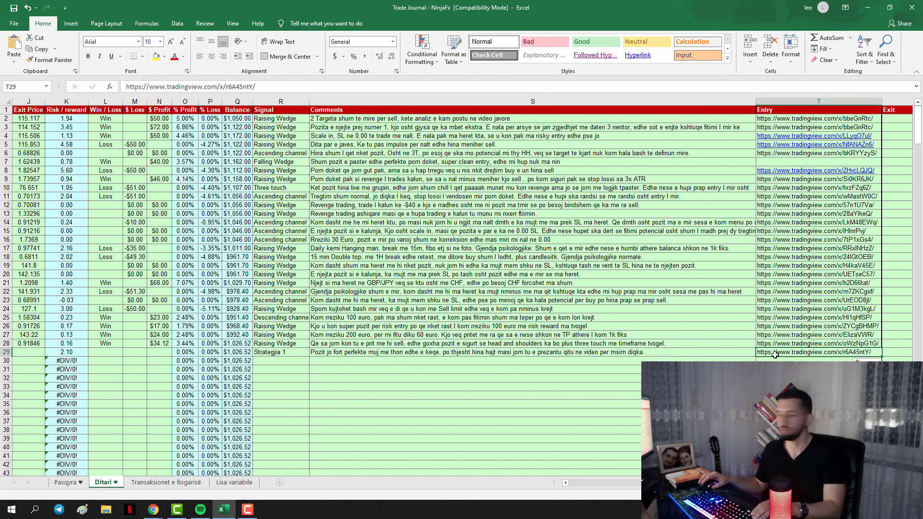
Examine the Win / Loss, Comments and Currency Pair cells around the AUD/CHF trade in row 29.
scroll(433, 336, left, 10)
drag(411, 352, 412, 396)
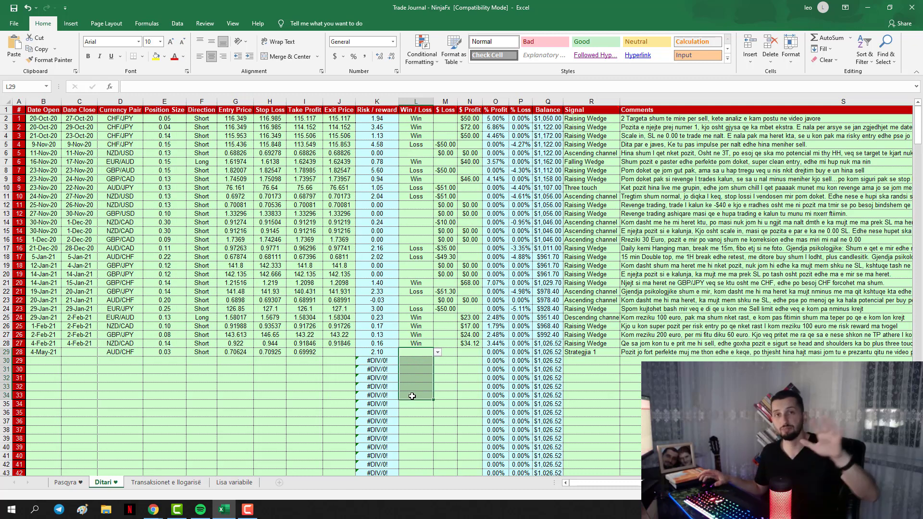
click(412, 396)
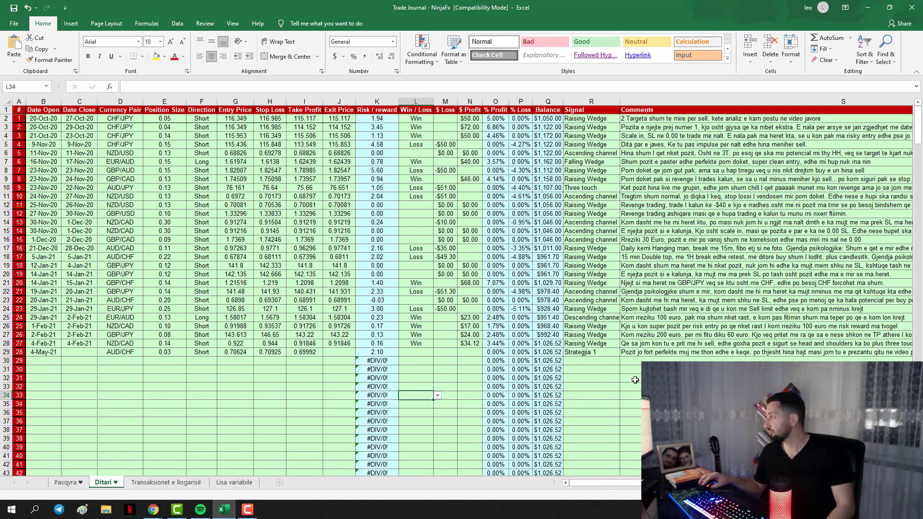
drag(639, 354, 635, 397)
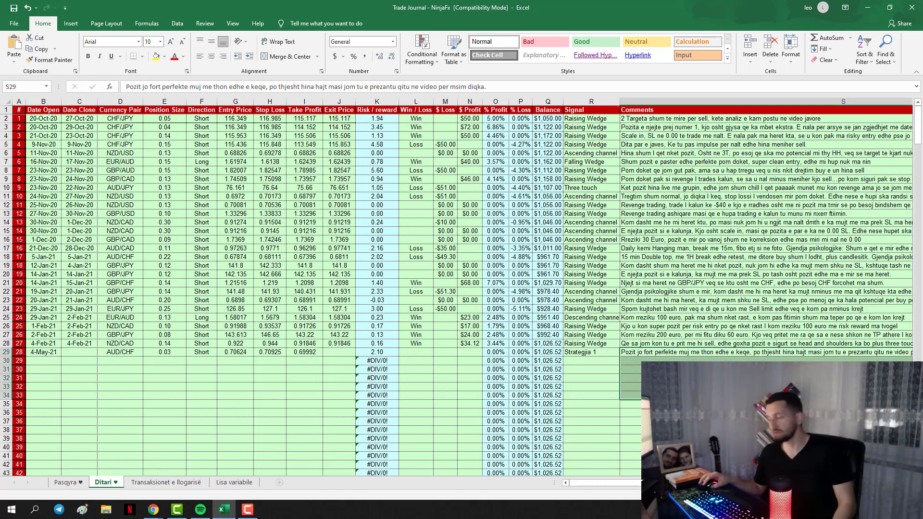
click(666, 395)
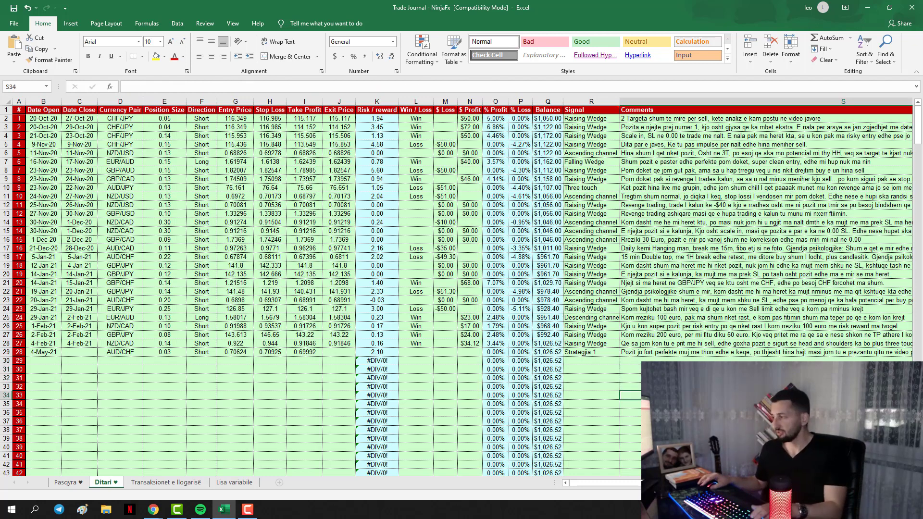
click(39, 509)
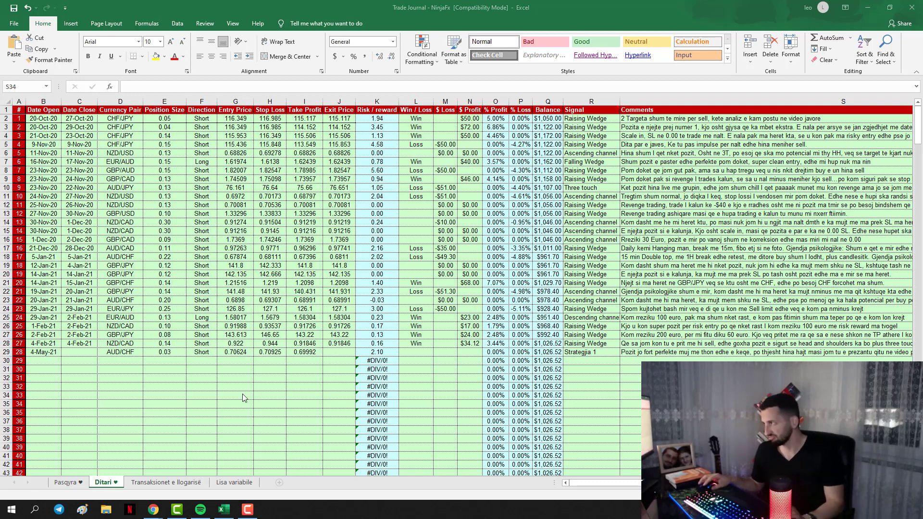
click(140, 358)
click(123, 344)
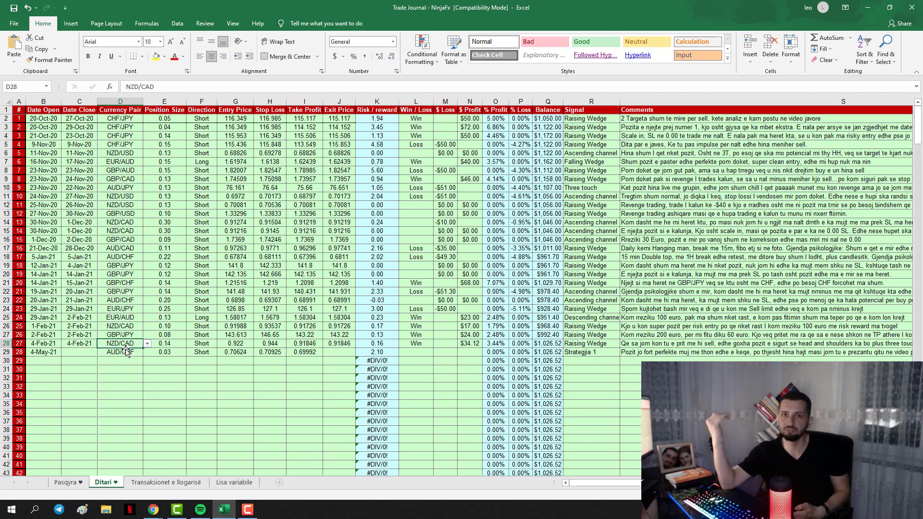
click(447, 309)
click(472, 355)
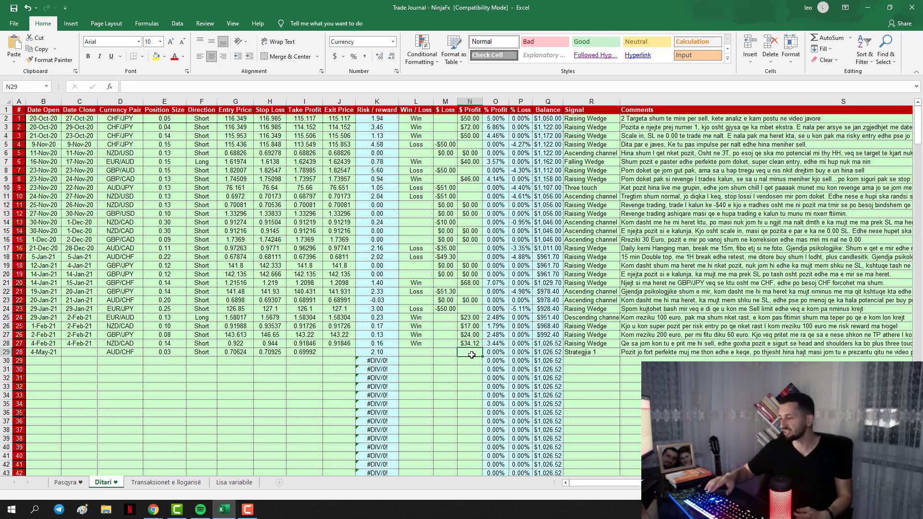
text(3)
key(Return)
click(472, 355)
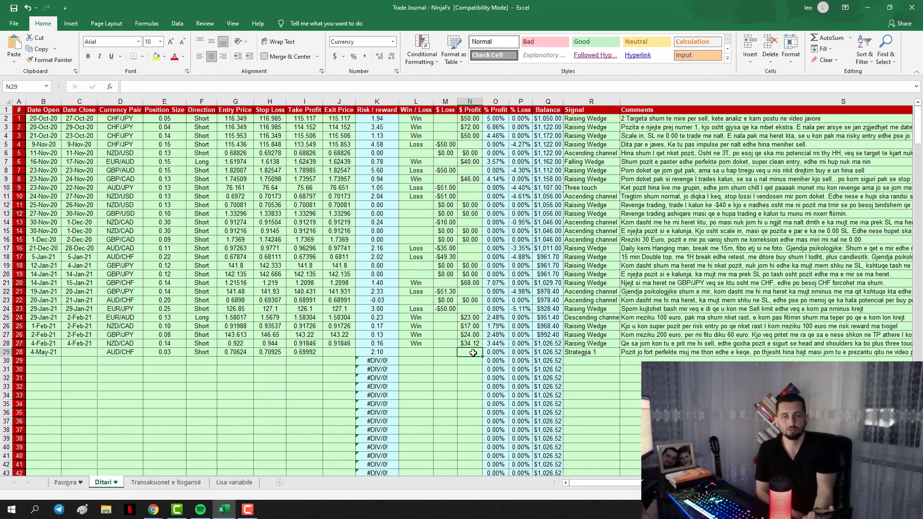
Review the logged trade in row 4 across its columns, from currency pair to comments and chart link.
drag(95, 138, 712, 137)
scroll(856, 237, right, 5)
click(561, 136)
key(Left)
key(Left)
key(Left)
key(Left)
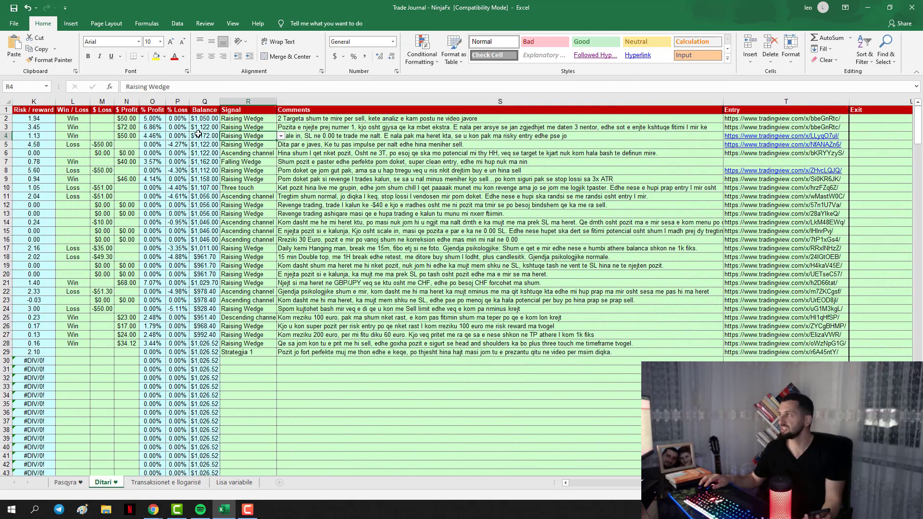
key(Left)
key(Left)
key(Left)
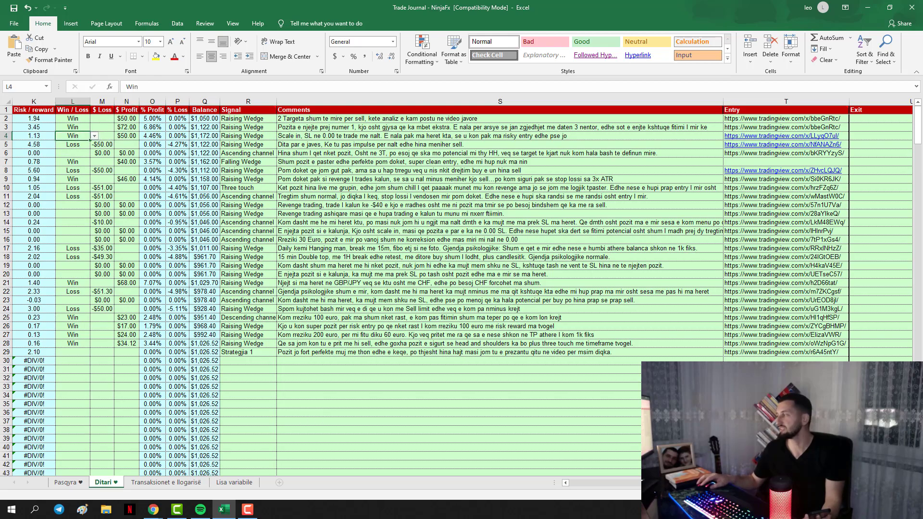
scroll(373, 364, left, 5)
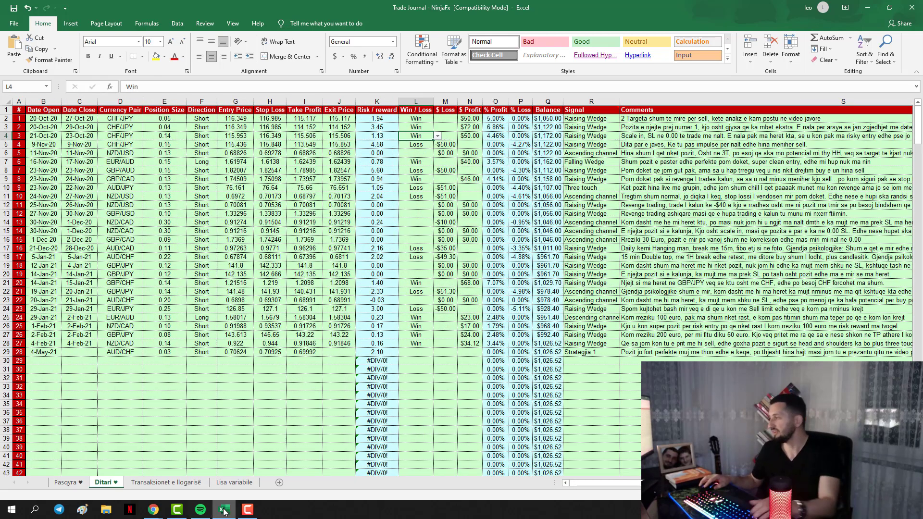
Switch to the TradingView chart and delete the callouts and Fibonacci retracement, keeping the short position.
key(alt+Tab)
click(390, 337)
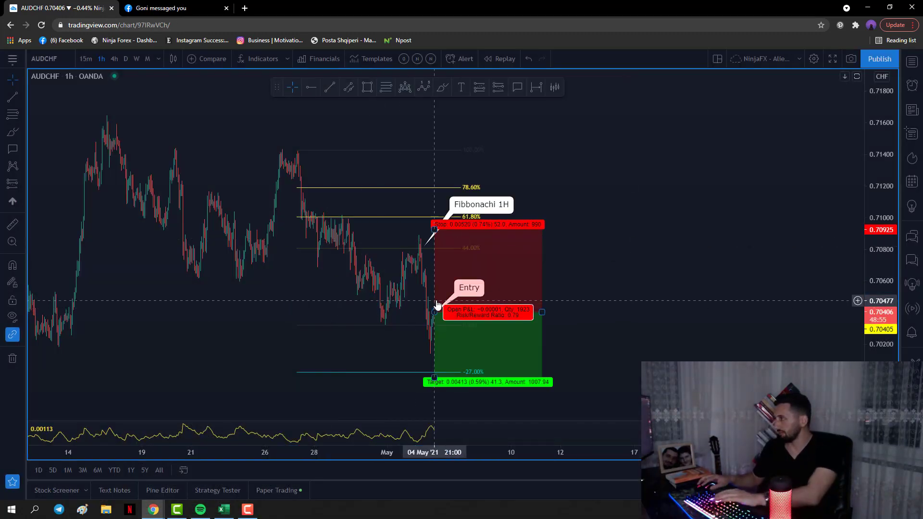
click(465, 294)
key(Delete)
click(503, 203)
key(Delete)
click(520, 320)
key(Delete)
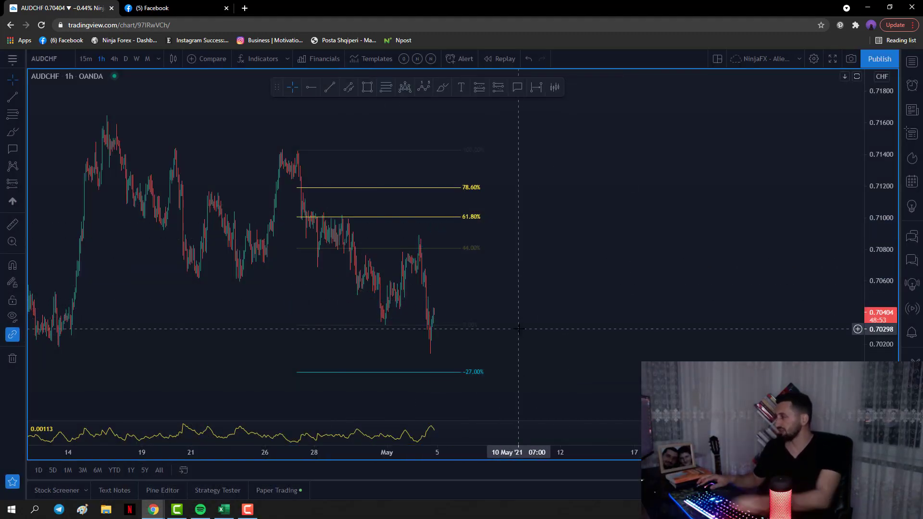
key(ctrl+z)
click(379, 250)
key(Delete)
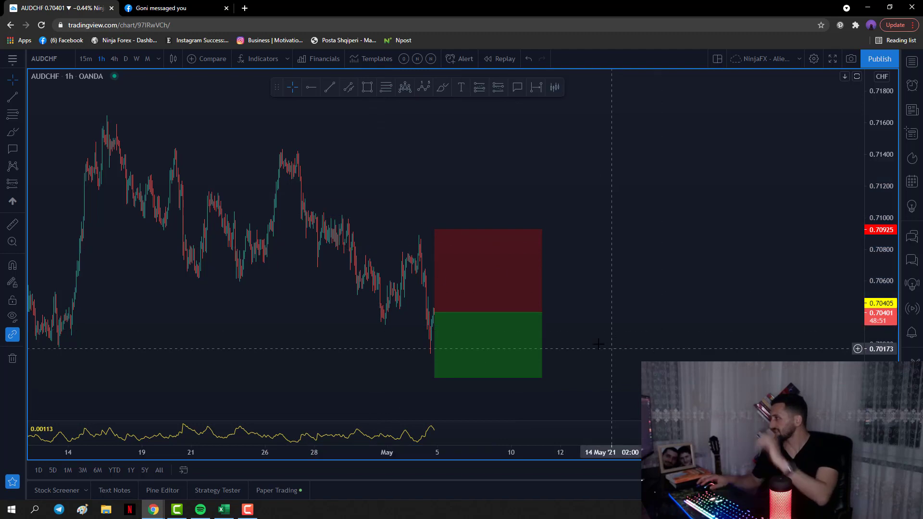
Undo the deletions of the callouts and the Fibonacci retracement on the AUDCHF chart.
key(ctrl+z)
key(ctrl+z)
key(ctrl+z)
key(ctrl+z)
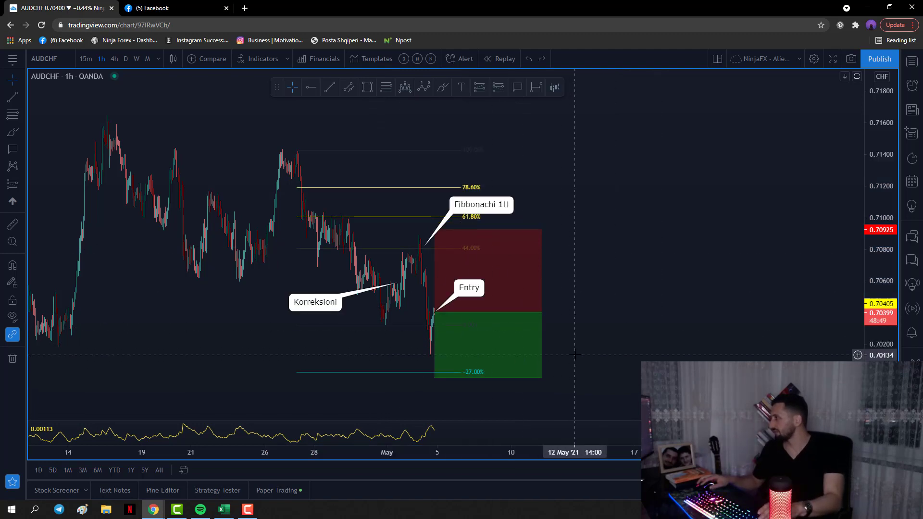
Undo the AUDCHF chart edits until only the original short position remains, without callouts or Fibonacci retracement.
key(ctrl+z)
key(ctrl+z)
key(ctrl+z)
key(ctrl+z)
key(ctrl+z)
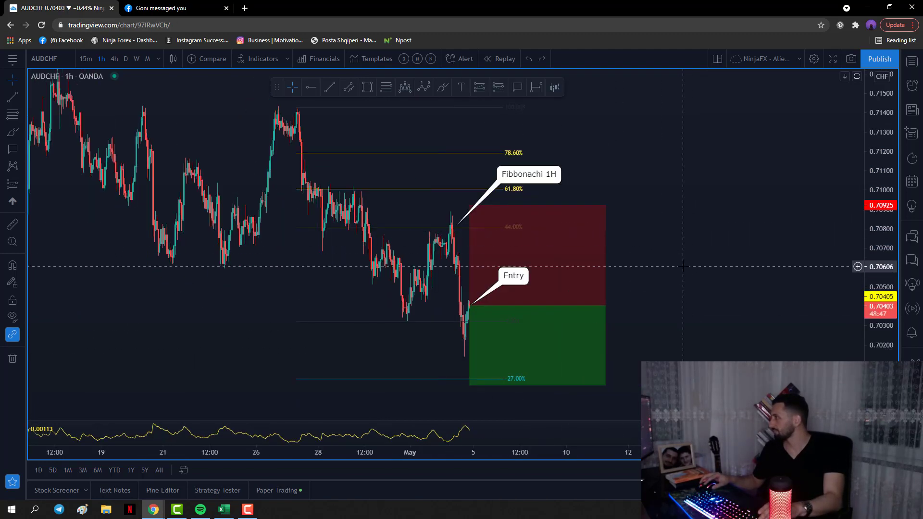
click(294, 89)
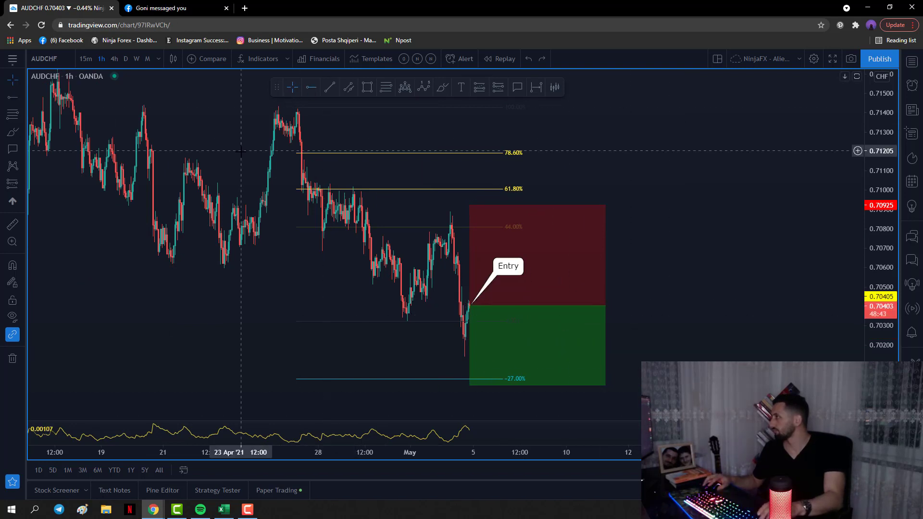
scroll(244, 163, up, 2)
key(ctrl+z)
key(ctrl+z)
key(ctrl+z)
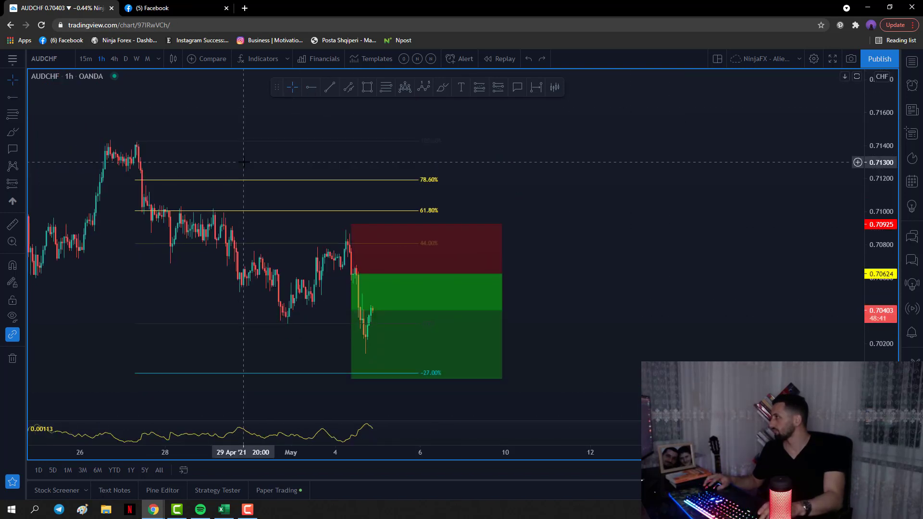
drag(292, 321, 322, 308)
scroll(601, 329, up, 1)
drag(685, 332, 711, 303)
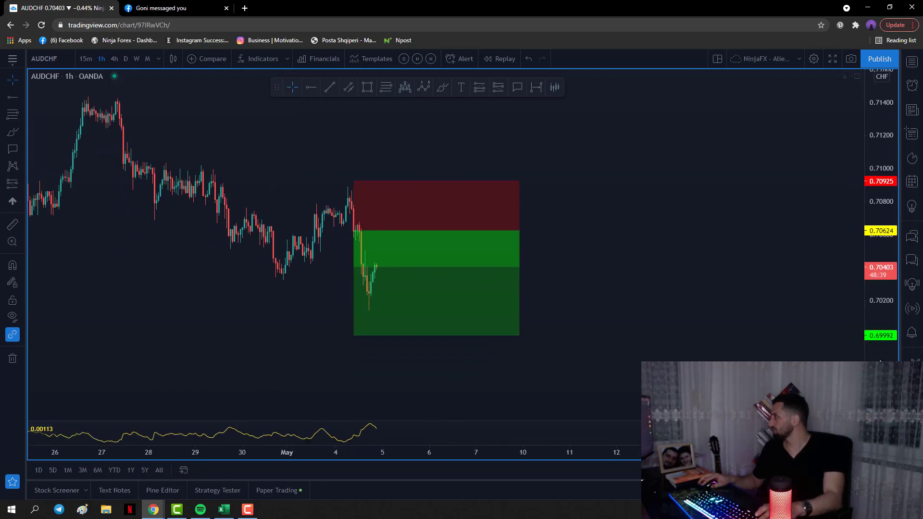
drag(882, 285, 882, 242)
drag(645, 272, 643, 280)
Brush a price path from the current candle down to the short position's target and circle the point it reaches.
click(443, 87)
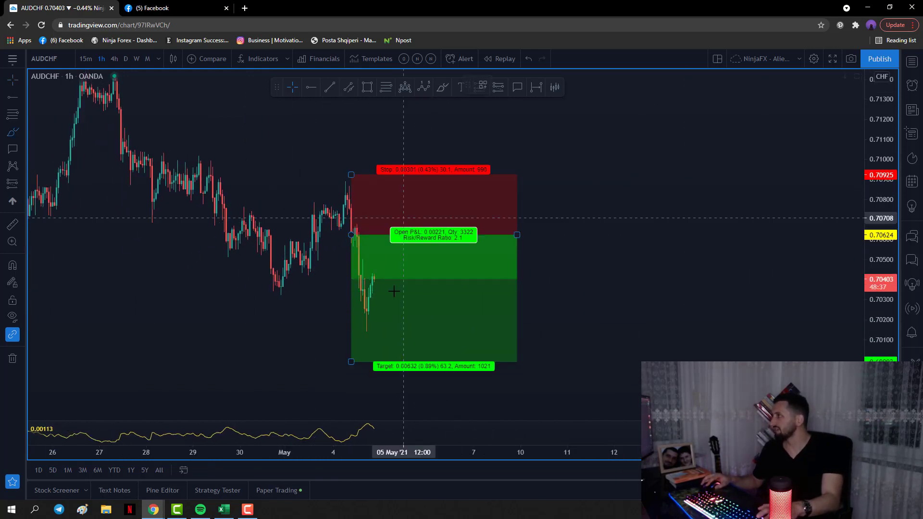
mouse_move(374, 276)
mouse_down()
mouse_move(403, 366)
mouse_move(415, 367)
mouse_move(405, 358)
mouse_up()
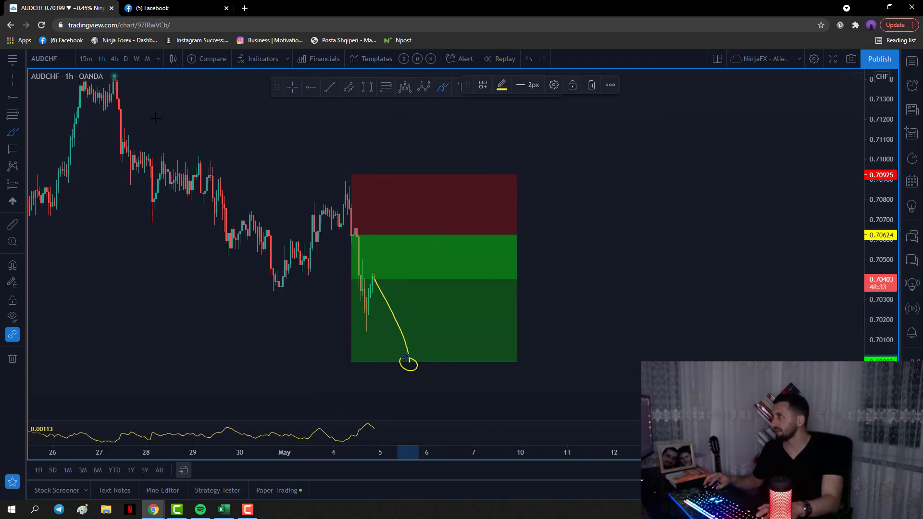
click(292, 87)
click(433, 291)
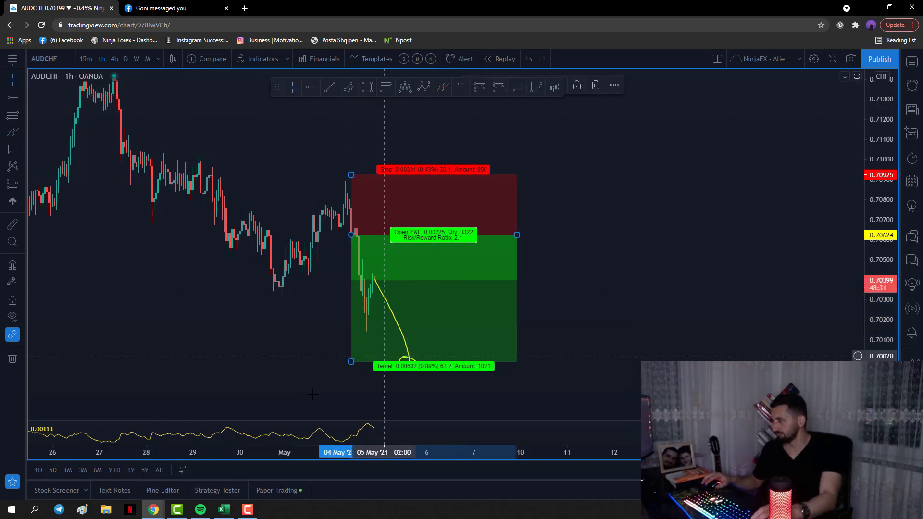
Switch to the Excel journal and set the Date Close of the AUD/CHF trade in row 29 to 5/4/2021.
key(alt+Tab)
click(79, 352)
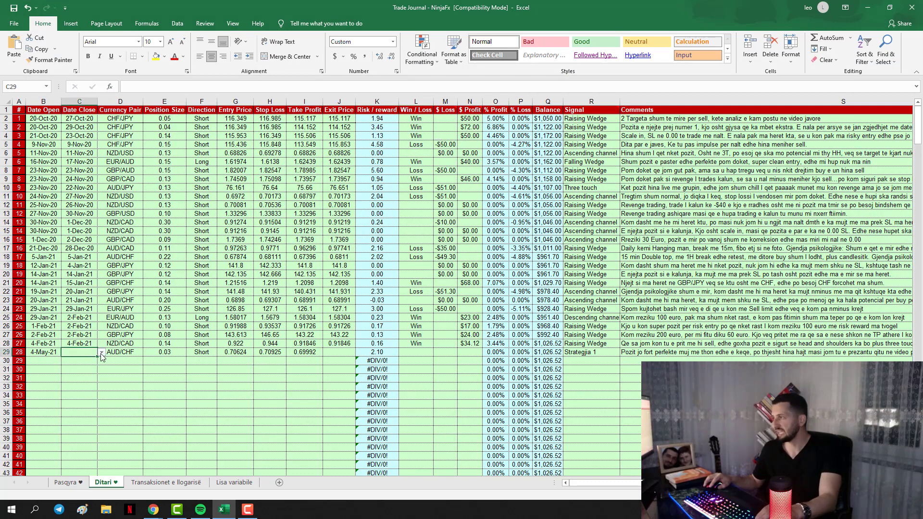
click(102, 352)
drag(101, 387, 101, 365)
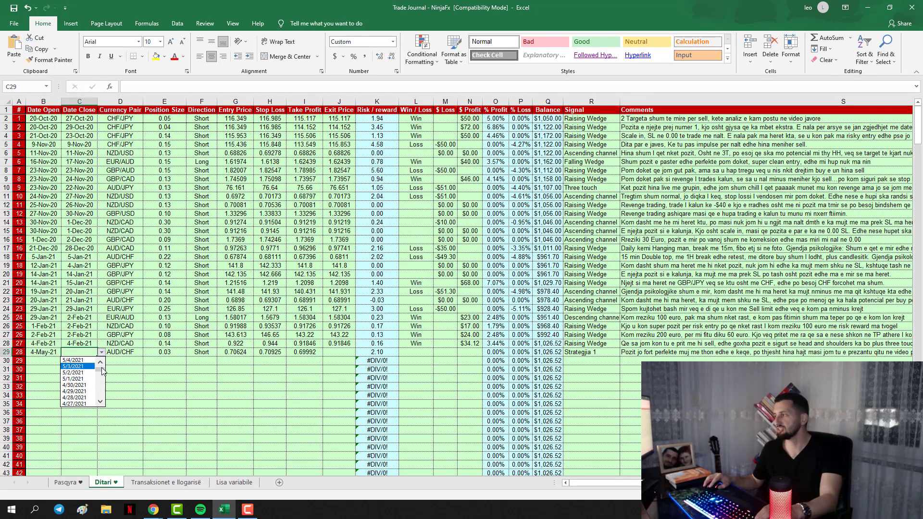
click(89, 360)
Copy the row 29 trade's Take Profit value into its Exit Price cell.
click(335, 353)
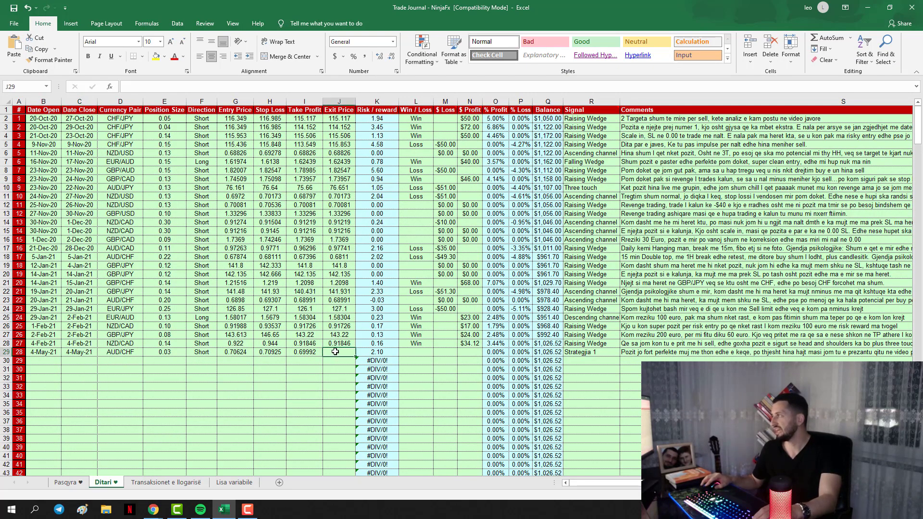
click(315, 351)
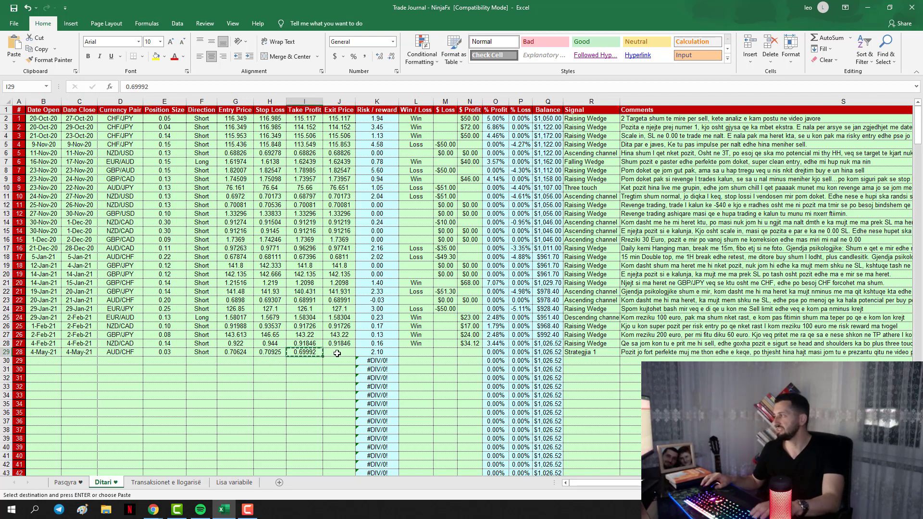
click(336, 354)
key(ctrl+v)
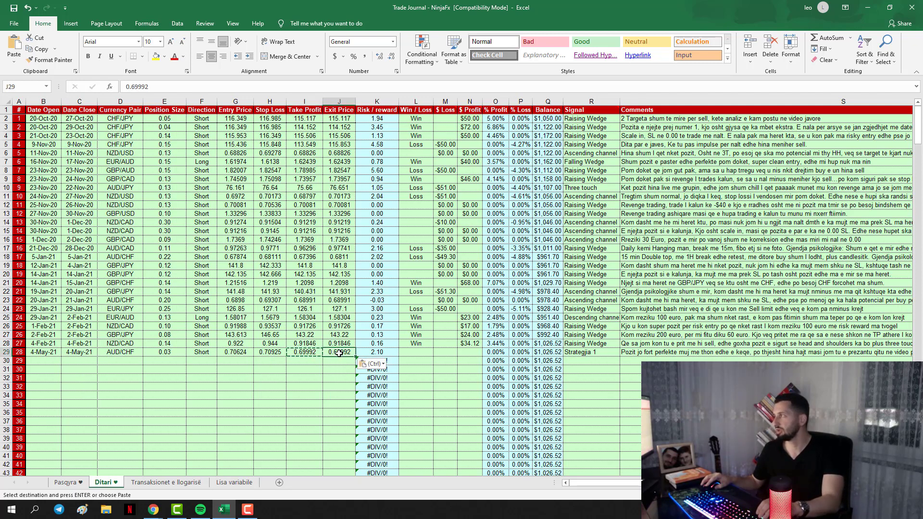
Mark the row 29 trade as Win and enter 50 as its $ Profit.
click(407, 353)
click(439, 352)
click(414, 361)
click(452, 352)
click(468, 353)
text(50)
key(Return)
key(Return)
Enter the row 24 trade's $ Loss as a positive 50 and check the effect in the Pasqyra sheet.
click(450, 353)
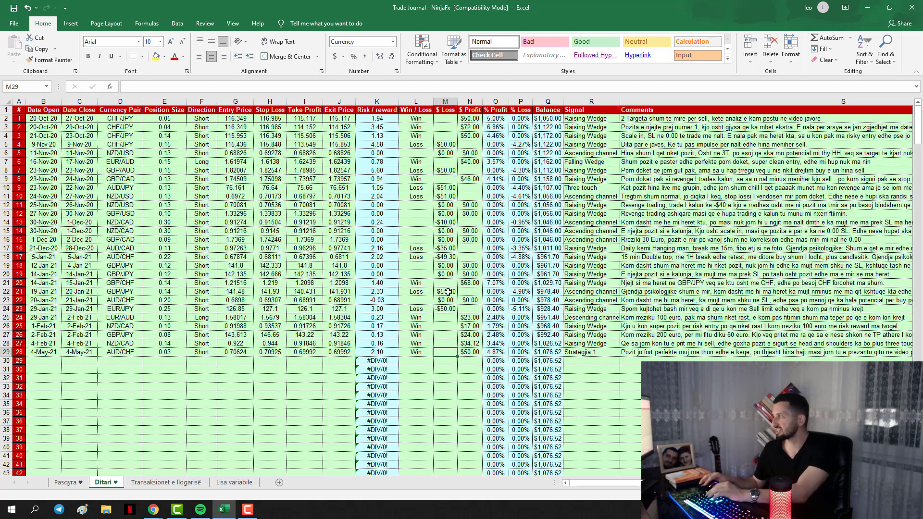
text(-50)
key(ctrl+Return)
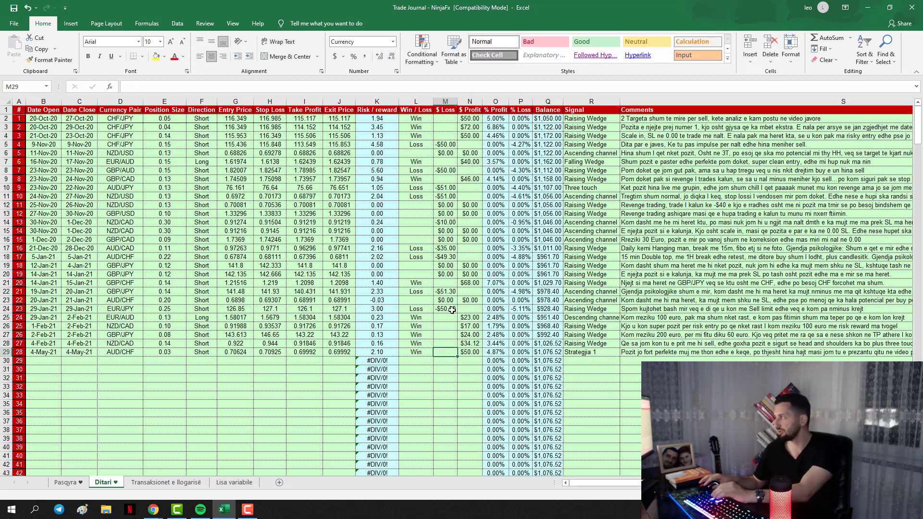
click(68, 482)
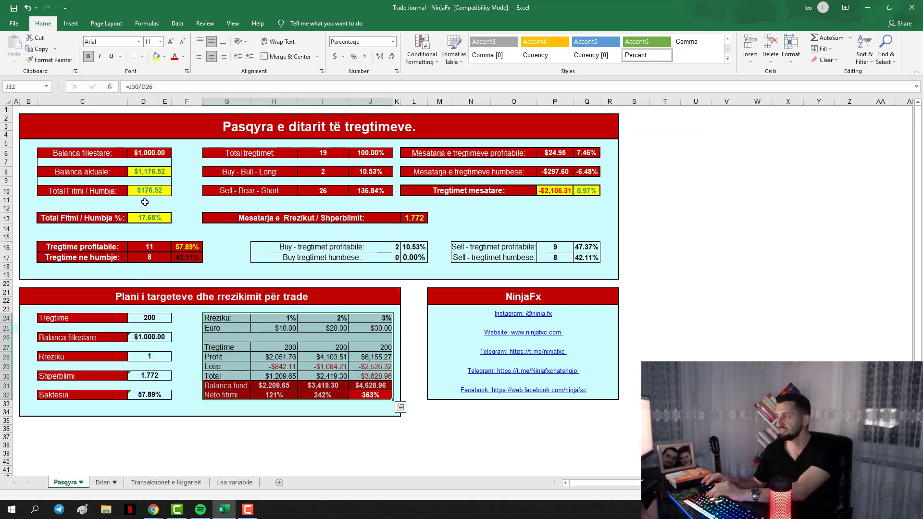
Set the row 24 trade's $ Loss to -50 in the Ditari sheet and recheck the Pasqyra summary.
click(103, 482)
text(-50)
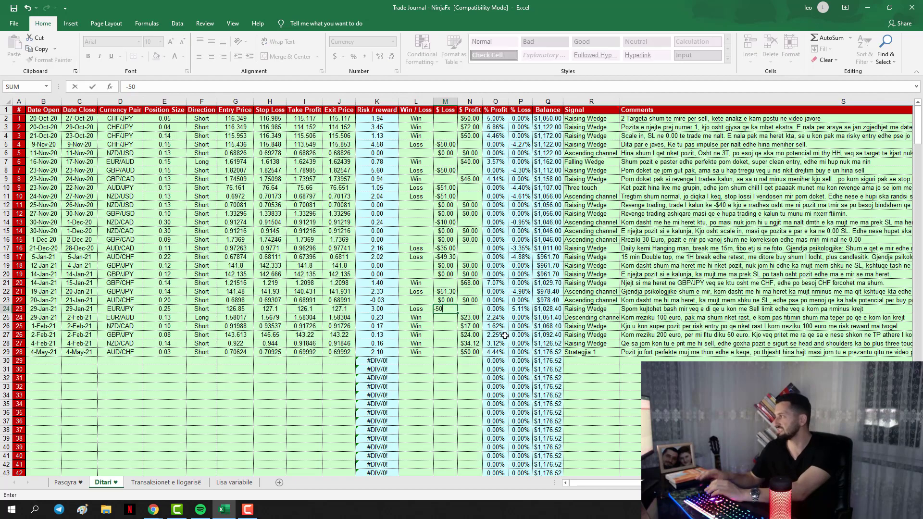
click(72, 483)
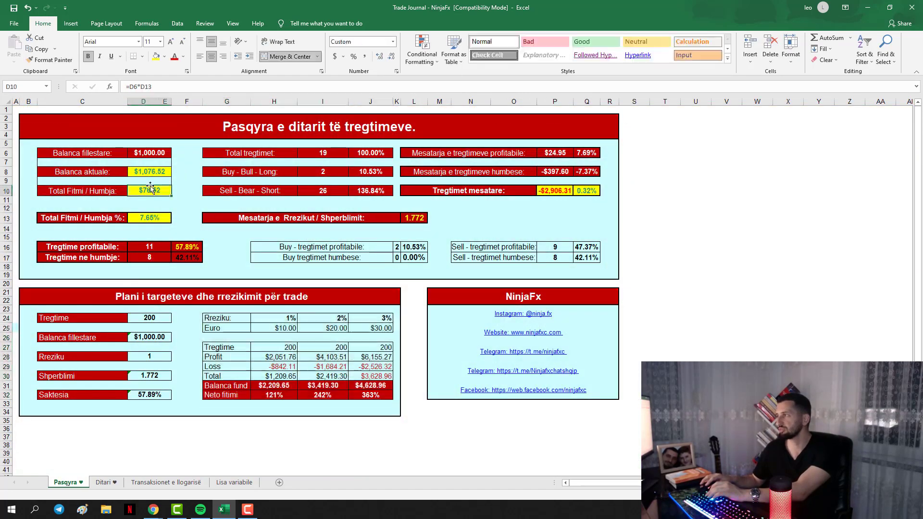
Return to the Ditari sheet, review the $ Loss and $ Profit cells, and undo the row 29 profit entry.
click(104, 482)
click(450, 353)
click(468, 353)
drag(469, 109, 455, 352)
click(466, 352)
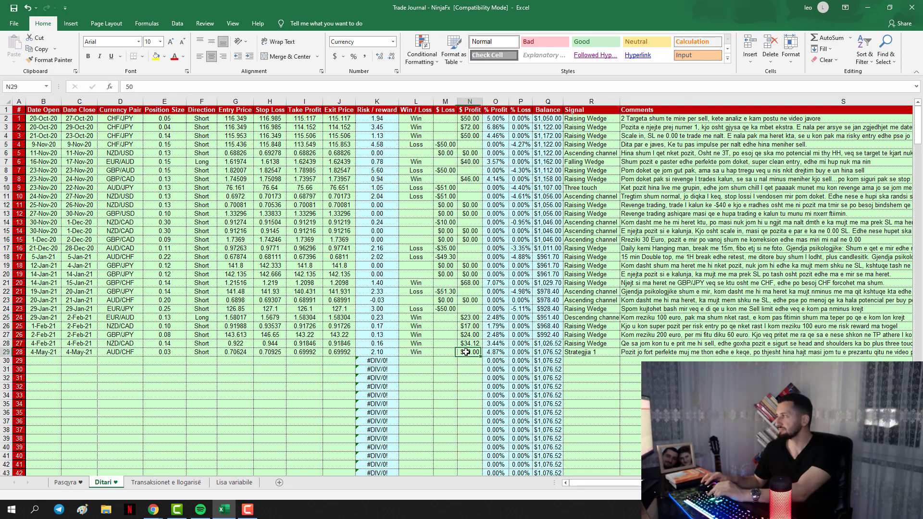
drag(669, 483, 620, 485)
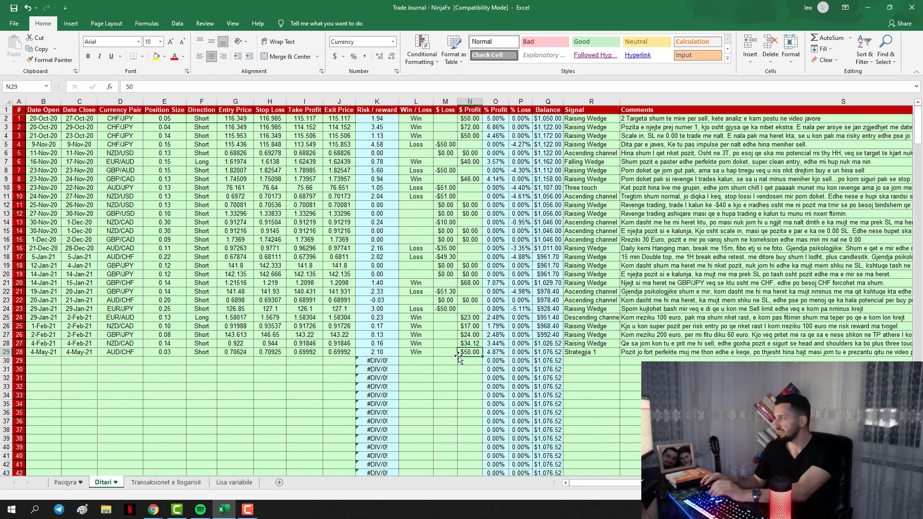
key(ctrl+z)
key(ctrl+z)
key(ctrl+z)
Mark the row 29 trade as Loss and copy its Stop Loss value into Exit Price.
click(416, 353)
click(438, 352)
click(413, 365)
click(339, 352)
click(273, 353)
key(ctrl+c)
click(339, 353)
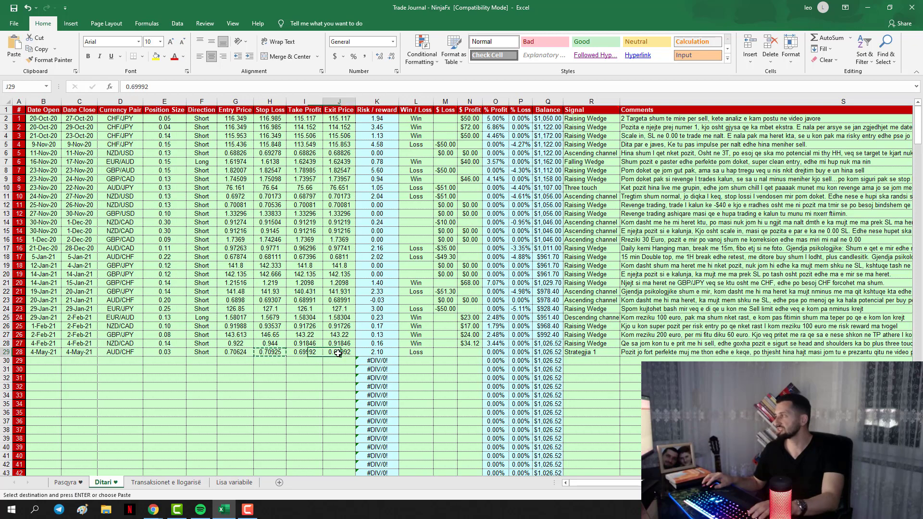
Switch to the TradingView chart and delete the brushed path and circle at the target.
mouse_move(153, 510)
click(212, 461)
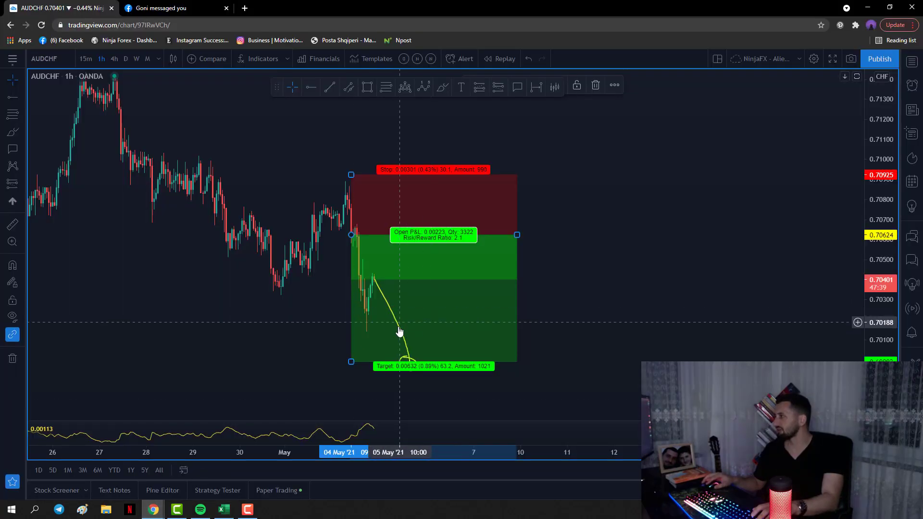
click(400, 329)
key(Delete)
click(406, 359)
key(Delete)
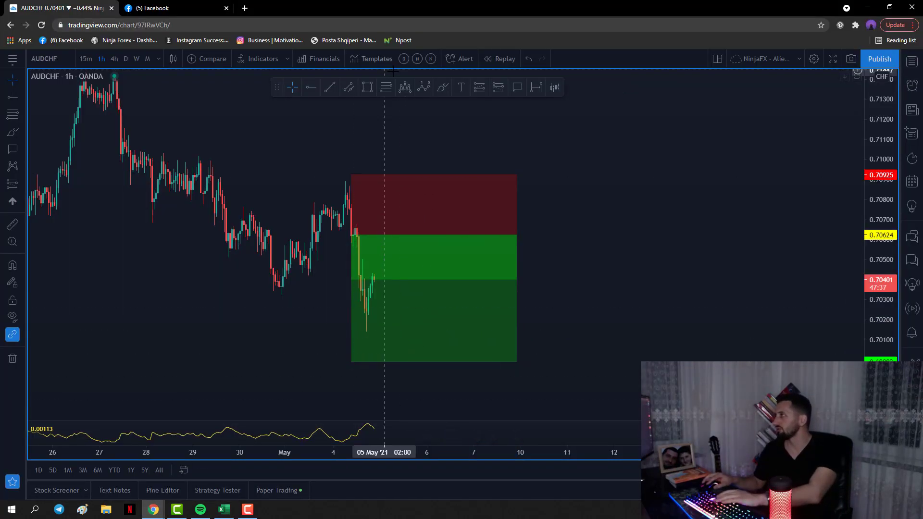
Brush a path from the current candle up to the stop level, circle its end, and undo the extra horizontal stroke.
click(442, 87)
mouse_move(374, 277)
mouse_down()
mouse_move(432, 169)
mouse_move(441, 177)
mouse_move(522, 176)
mouse_up()
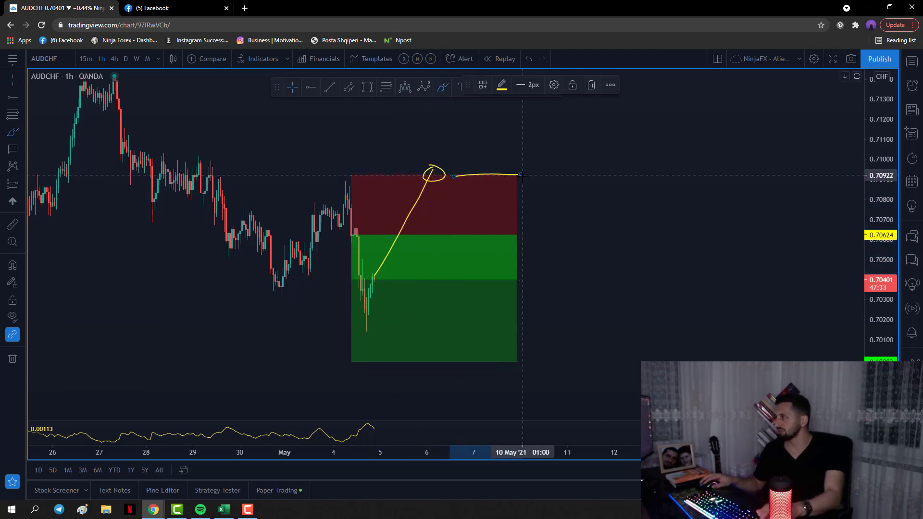
key(ctrl+z)
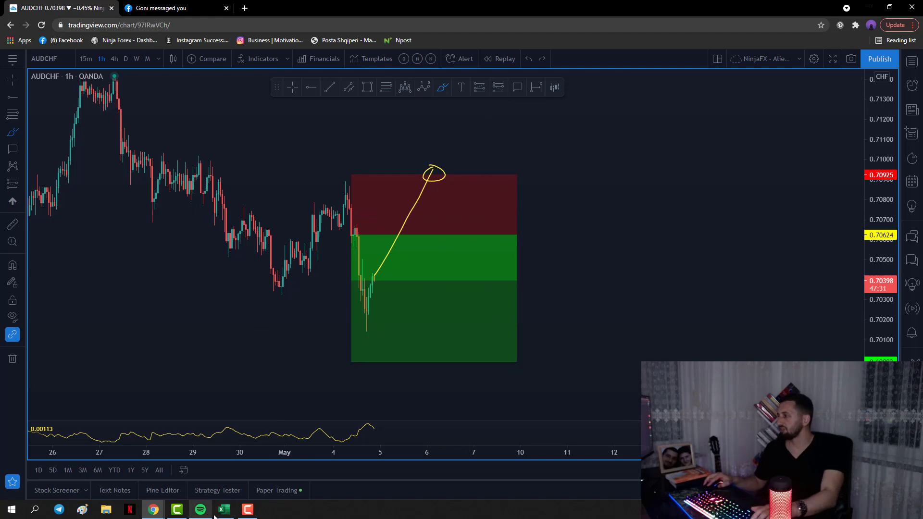
Switch to the Excel journal and enter -50 as the row 29 trade's $ Loss.
click(223, 514)
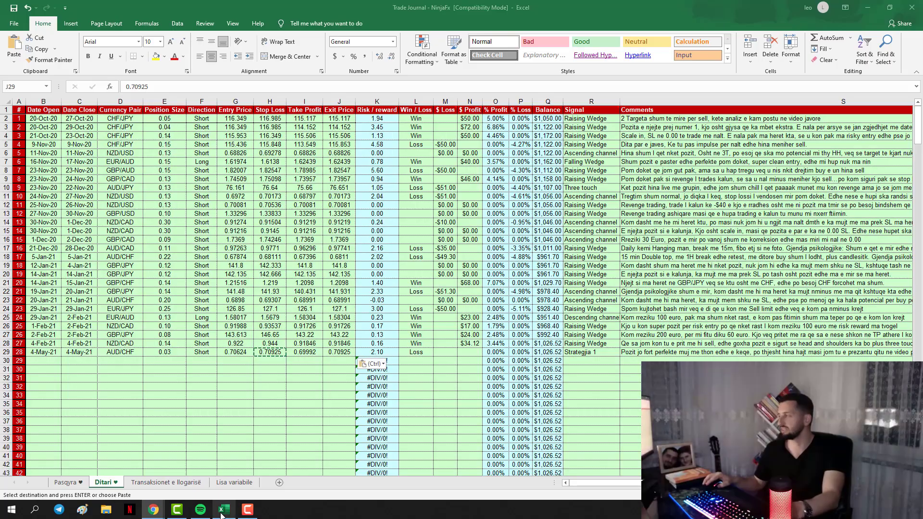
click(440, 352)
text(50)
key(Return)
key(Up)
text(-50)
key(Return)
key(Up)
Clear the $ Loss, Win / Loss and Exit Price cells of the row 29 trade.
key(Delete)
key(Left)
drag(468, 215, 419, 215)
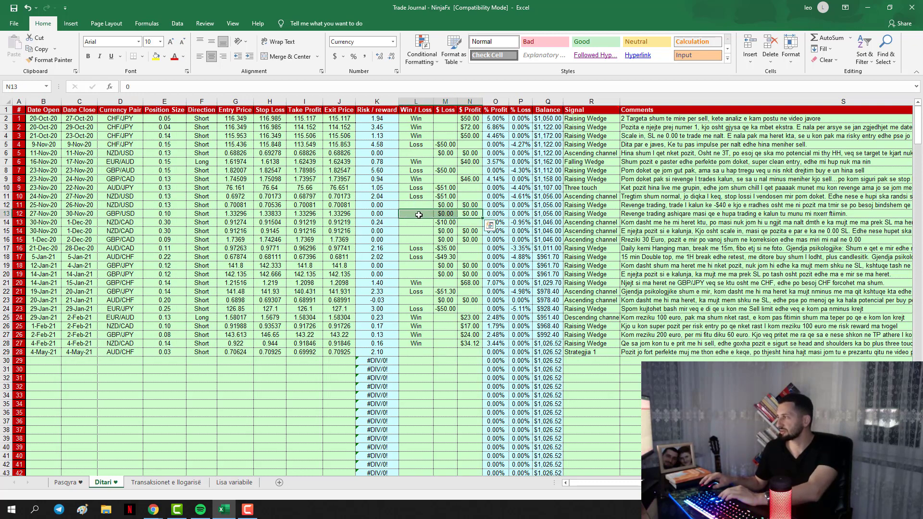
click(348, 353)
key(Delete)
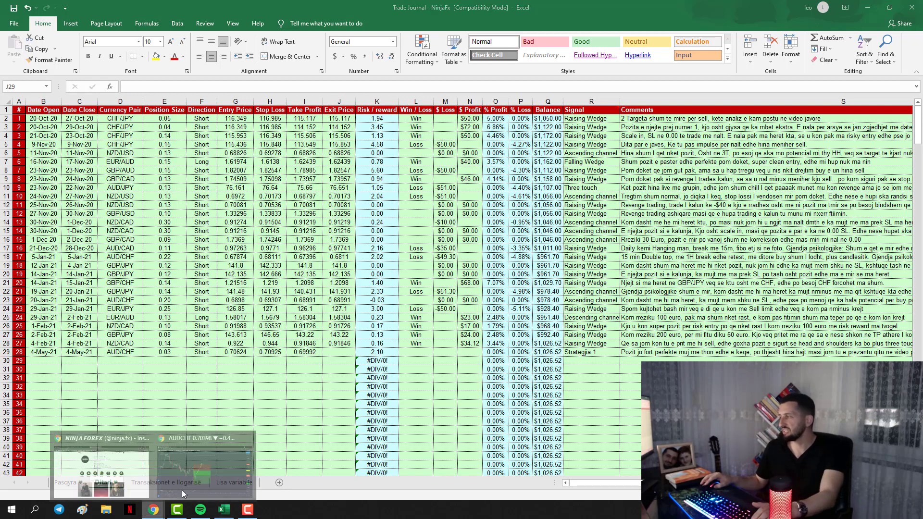
Switch to the TradingView chart and delete the brushed path and circle at the stop level.
click(153, 469)
click(293, 87)
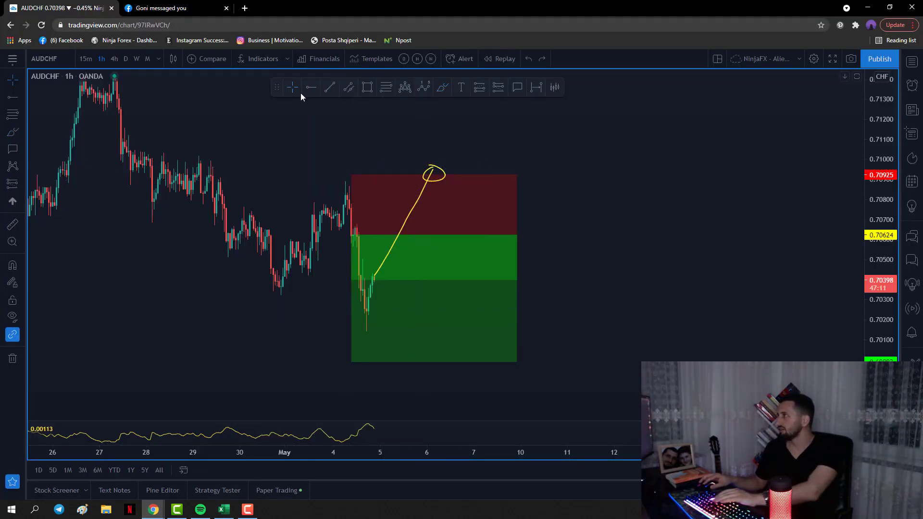
click(435, 167)
key(Delete)
click(432, 171)
key(Delete)
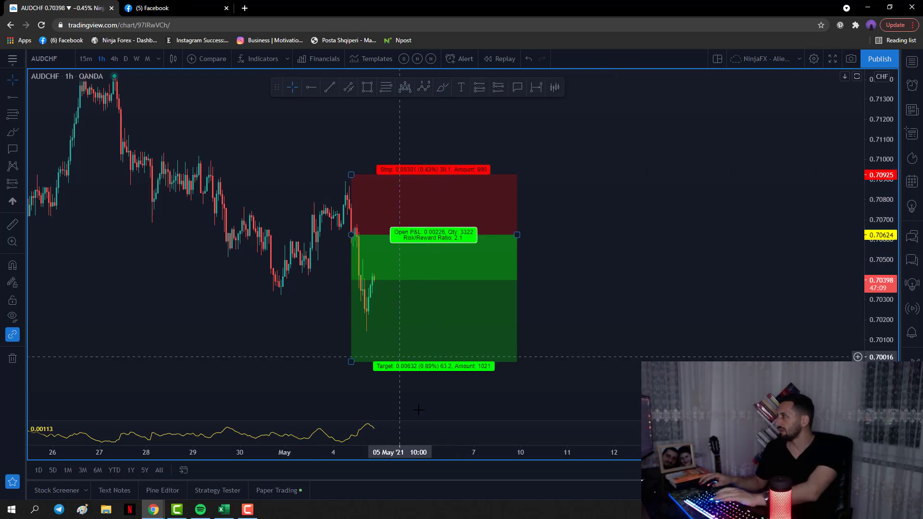
Brush a line along the short position's entry level and a path from the current candle up to it, circling the end.
click(442, 87)
drag(352, 235, 422, 236)
drag(376, 277, 400, 231)
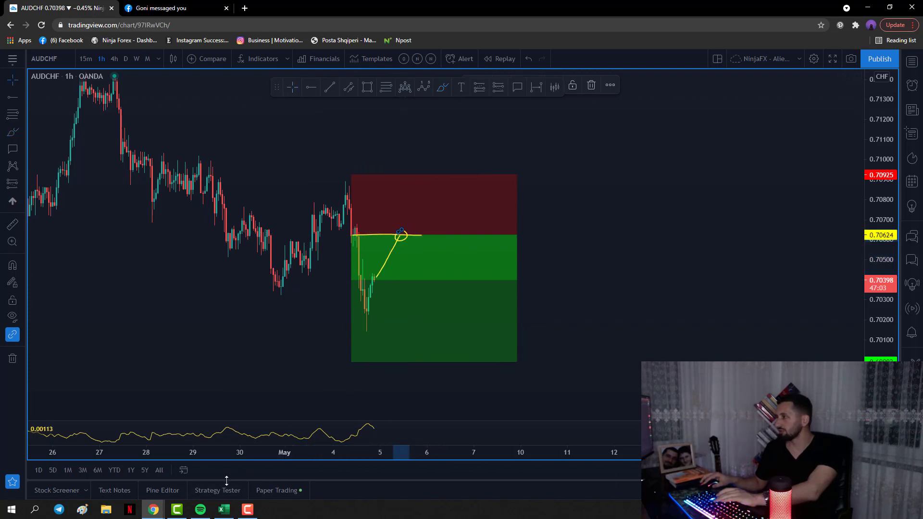
Switch to the Excel journal and enter 0 as $ Loss and $ Profit for row 29, leaving Win / Loss blank.
click(224, 510)
click(443, 351)
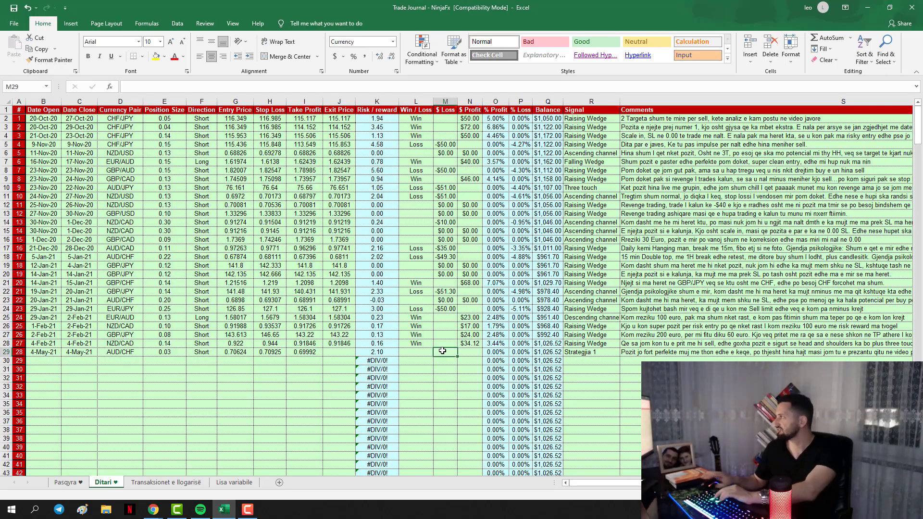
text(0)
key(Right)
text(0)
key(Left)
key(Left)
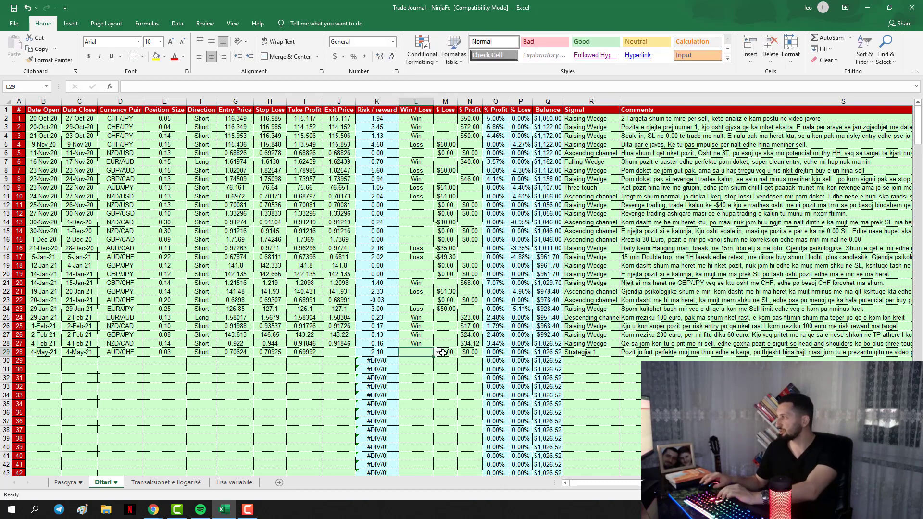
click(436, 353)
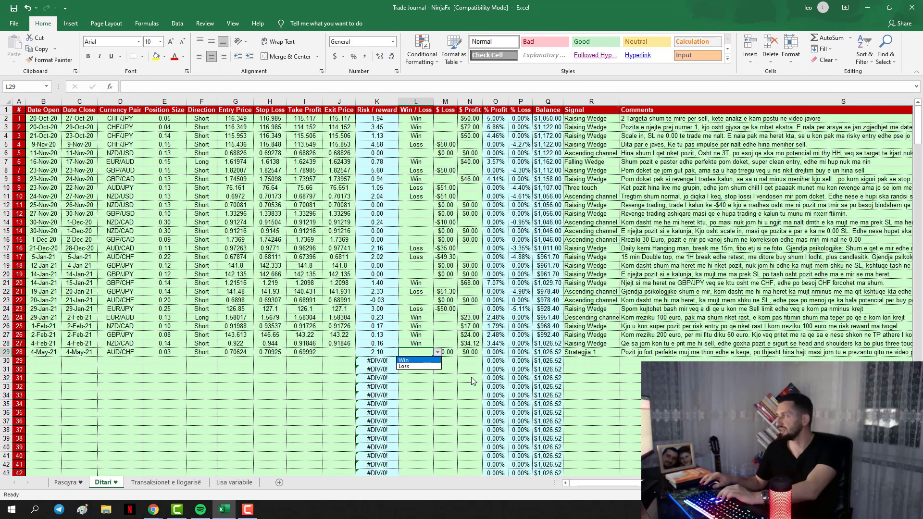
key(Escape)
drag(470, 212, 420, 216)
Copy the row 29 trade's Entry Price value into its Exit Price cell.
click(346, 354)
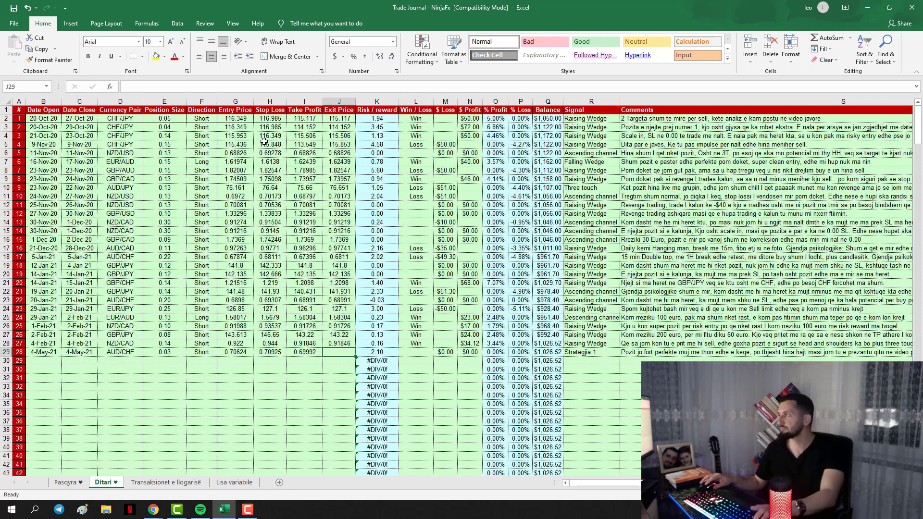
click(236, 353)
key(ctrl+c)
click(339, 353)
key(ctrl+v)
click(343, 359)
click(341, 352)
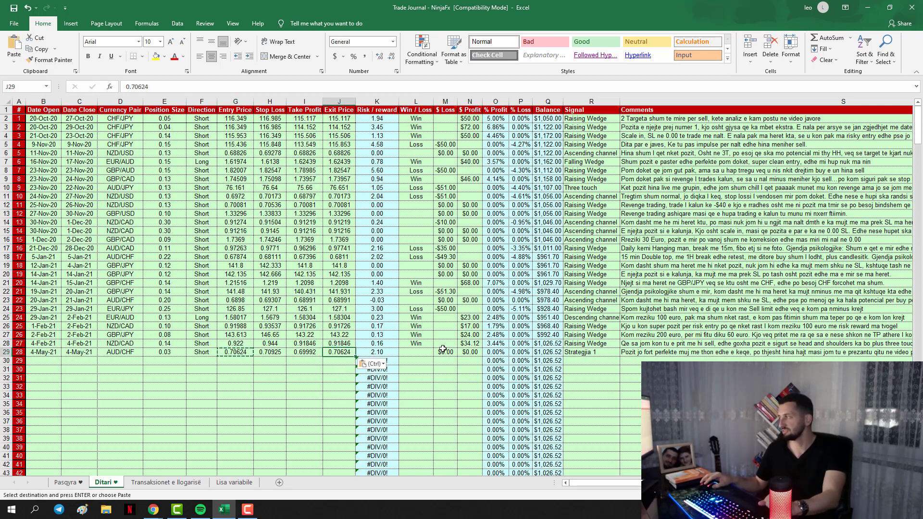
Review the overview figures on the Pasqyra sheet and return to the trade list on the Ditari sheet.
click(68, 483)
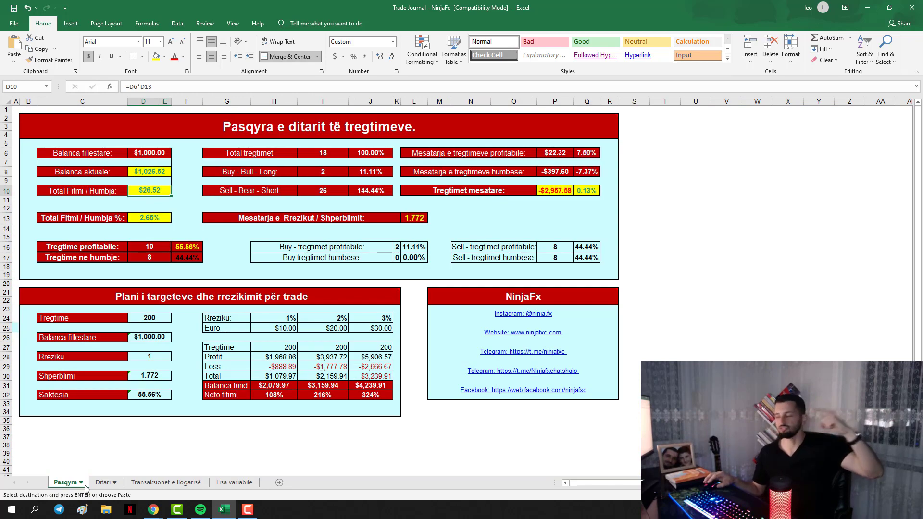
click(105, 482)
drag(46, 121, 329, 373)
click(299, 402)
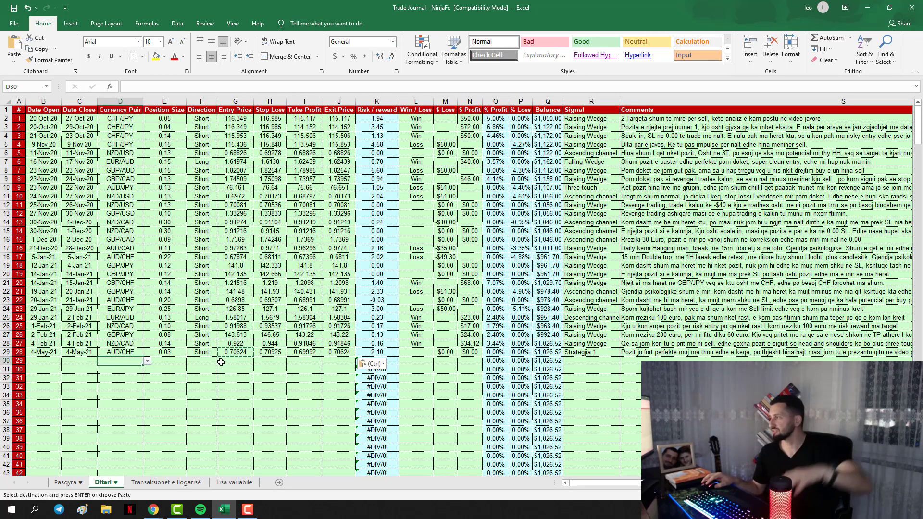
Switch to the TradingView chart and move the short position's stop level to 0.70749 and its profit target to 0.69749.
key(alt+Tab)
click(408, 293)
drag(351, 174, 354, 208)
drag(351, 362, 357, 410)
drag(371, 306, 367, 309)
Copy the stop level price 0.70749 from the short position's settings into row 29's Stop Loss cell in the Excel journal.
double_click(416, 320)
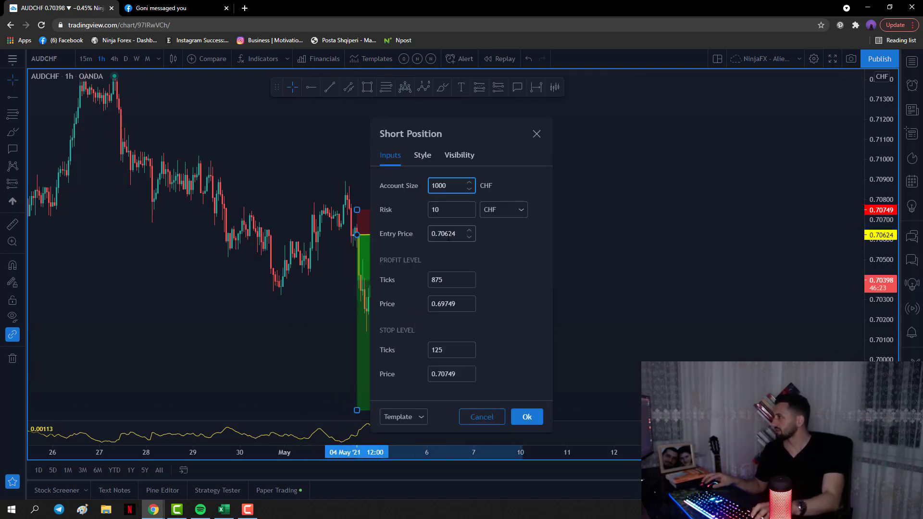
click(459, 373)
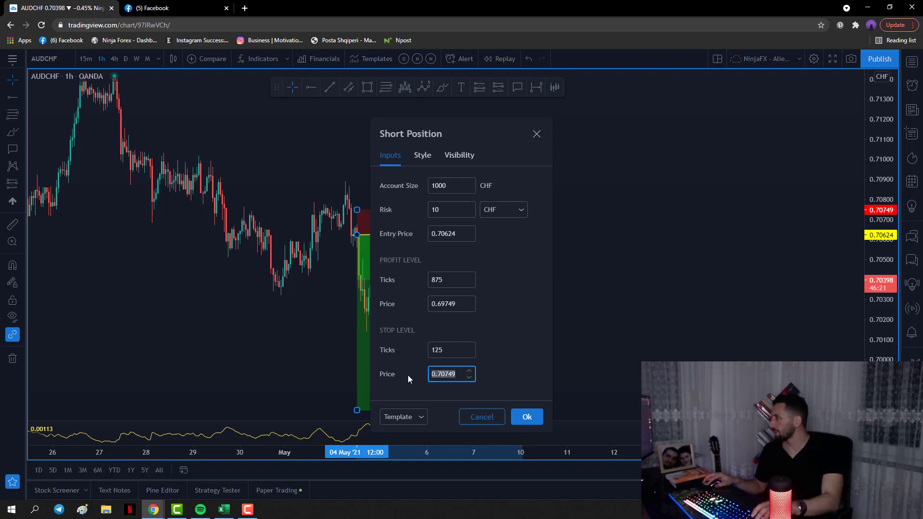
click(235, 352)
key(Right)
key(ctrl+v)
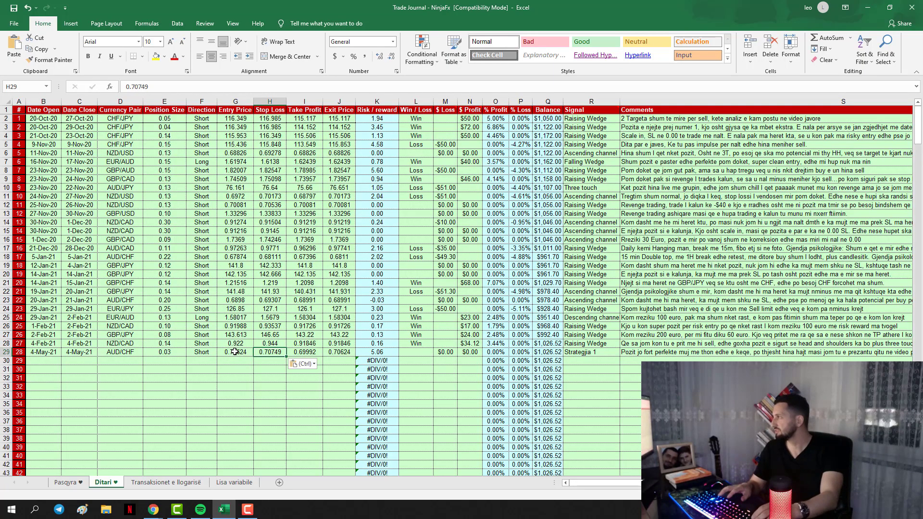
Copy the profit level price 0.69749 from TradingView into row 29's Take Profit cell in Excel and clear its Exit Price.
key(Right)
key(alt+Tab)
drag(459, 306, 402, 301)
key(ctrl+c)
key(alt+Tab)
key(Right)
key(ctrl+v)
key(Right)
key(Delete)
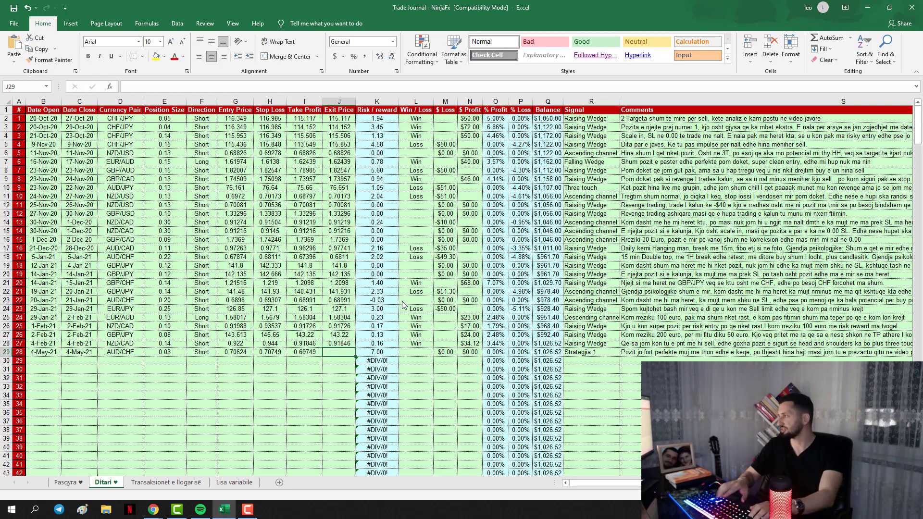
Check the average risk/reward figure on the Pasqyra sheet.
click(75, 481)
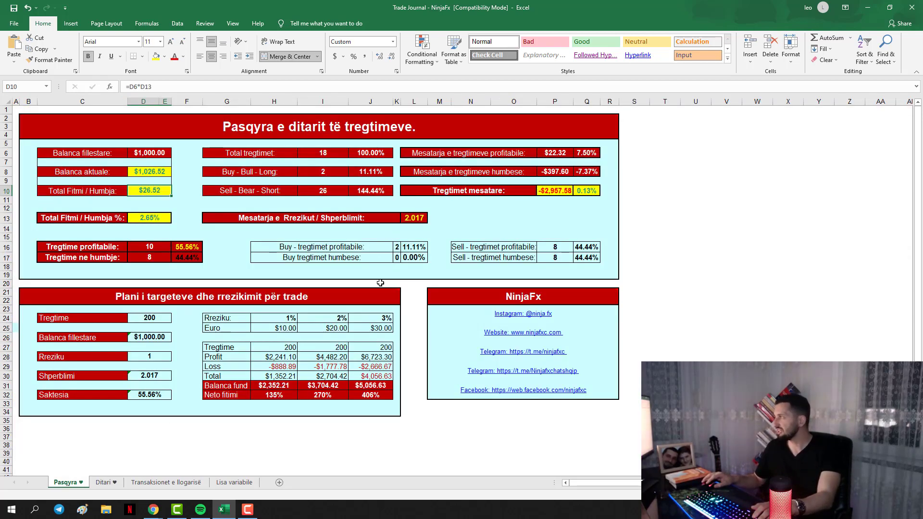
click(413, 219)
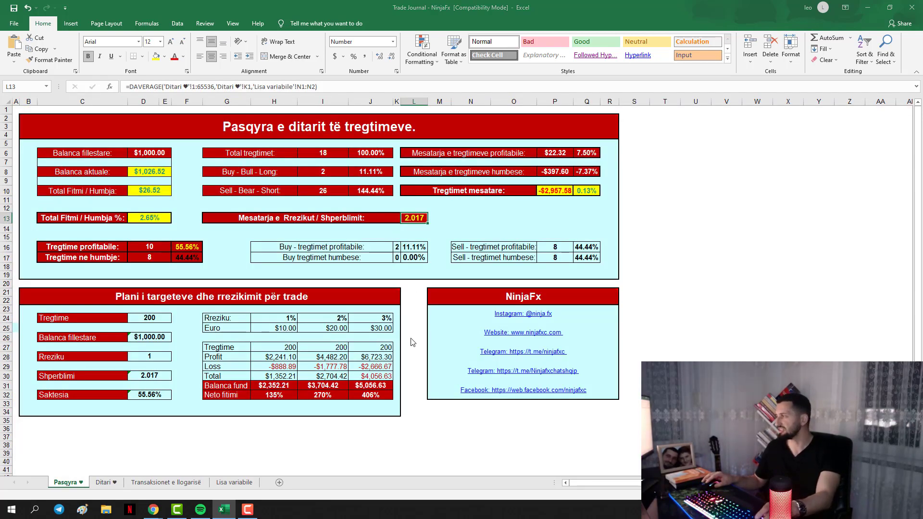
key(alt+Tab)
click(221, 512)
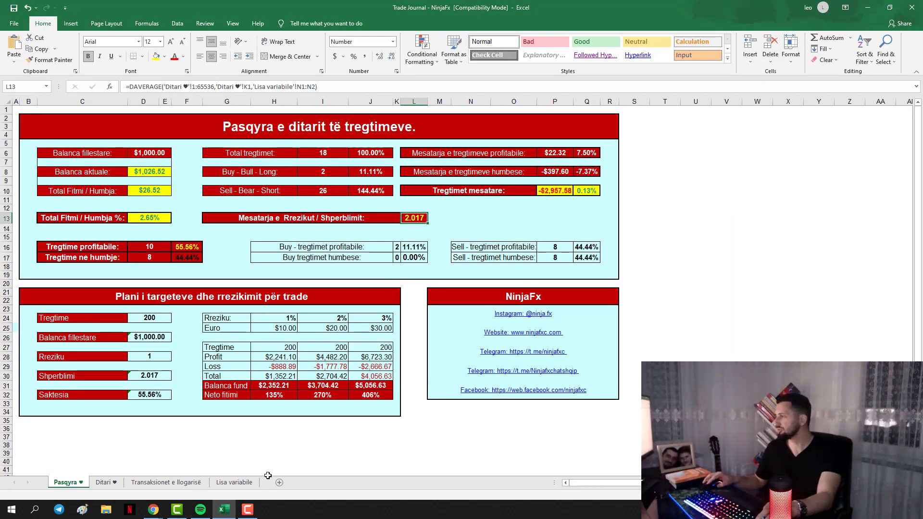
On the Ditari sheet, set row 29's Win / Loss to Loss and clear its $ Loss and $ Profit values.
click(106, 483)
click(419, 352)
click(452, 353)
key(Delete)
click(469, 353)
key(Delete)
click(424, 351)
click(438, 354)
click(426, 369)
Copy row 29's trade data from Date Open to Exit Price into rows 30, 31 and 32.
drag(345, 354, 43, 354)
key(ctrl+c)
click(43, 361)
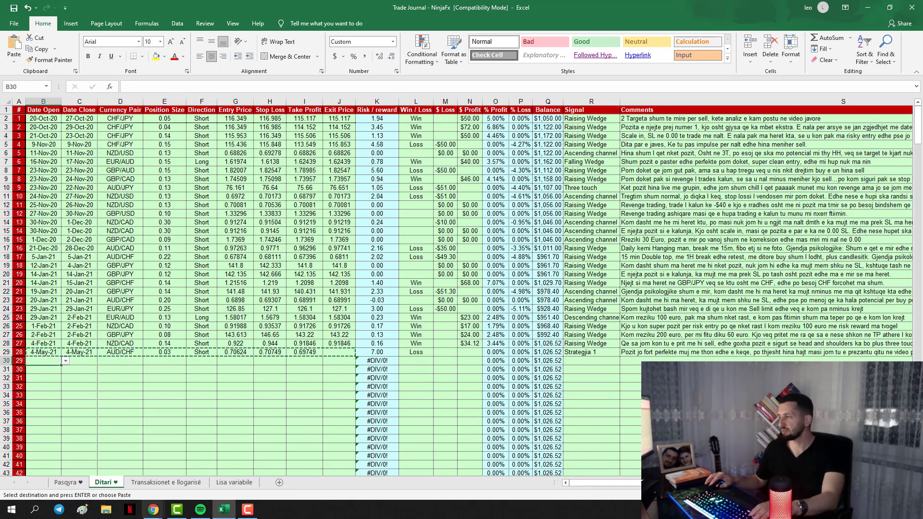
click(153, 510)
key(Escape)
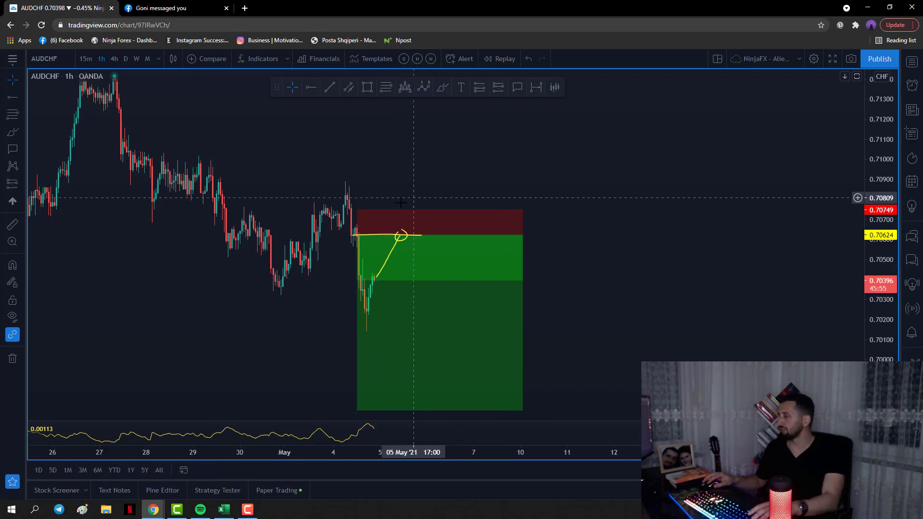
key(alt+Tab)
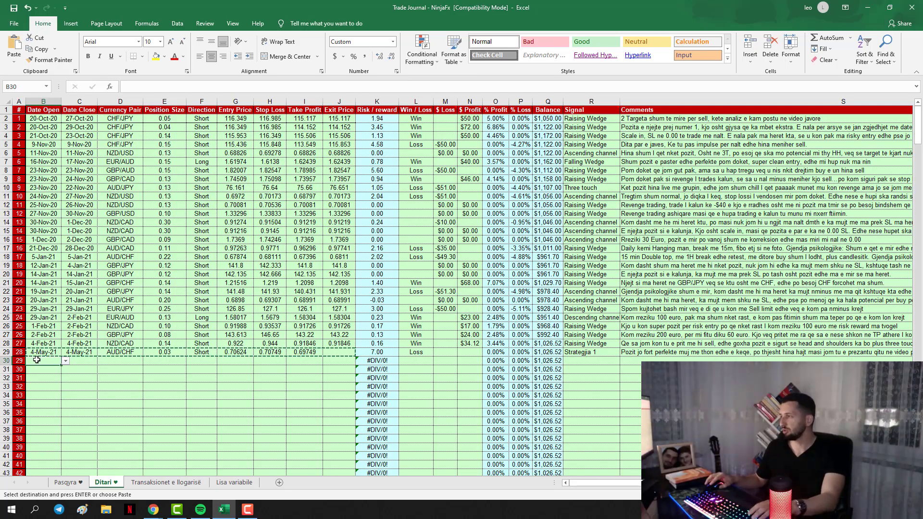
key(ctrl+v)
key(Down)
key(ctrl+v)
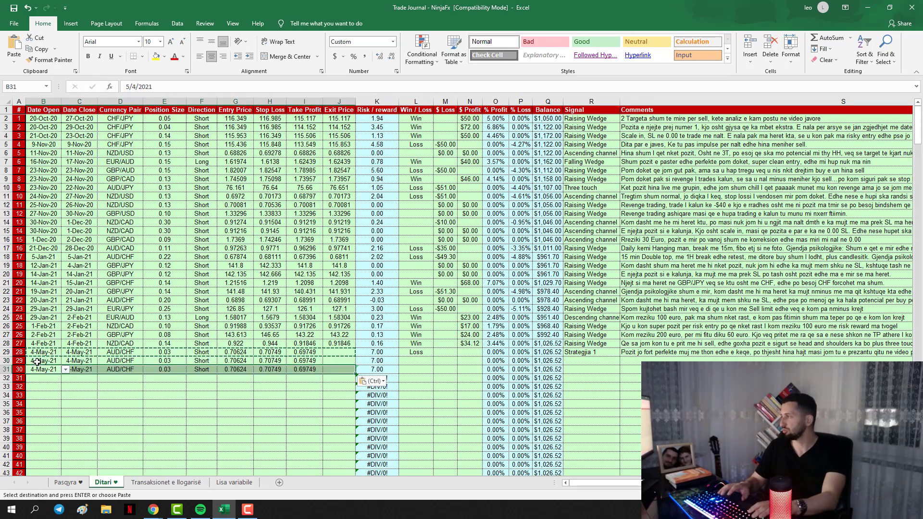
key(Down)
key(ctrl+v)
Set Win / Loss to Loss for the copied trades in rows 30 to 32.
click(423, 361)
click(437, 362)
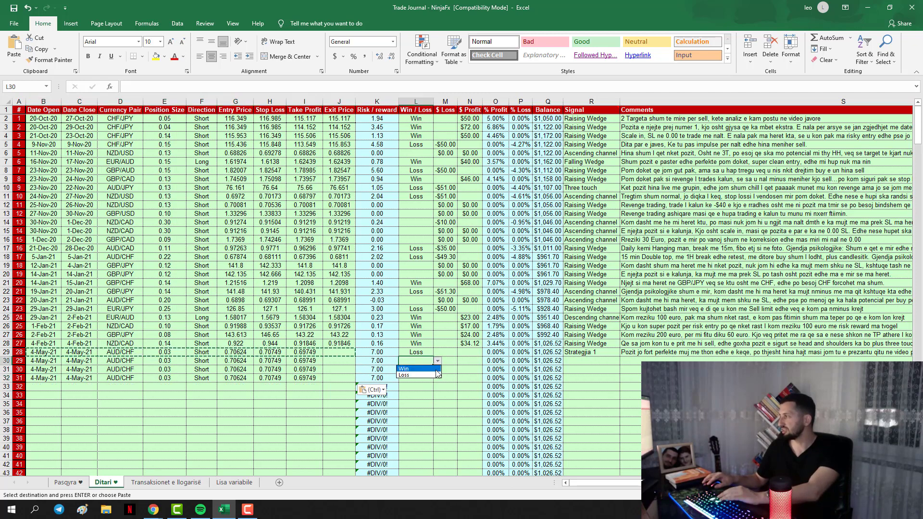
click(438, 375)
click(433, 372)
click(439, 369)
click(418, 384)
click(416, 378)
click(438, 378)
click(431, 393)
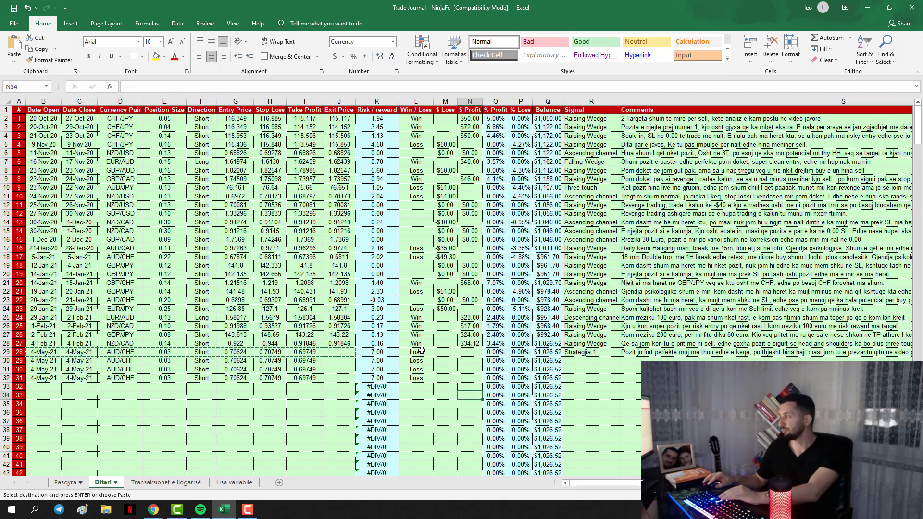
drag(421, 352, 418, 381)
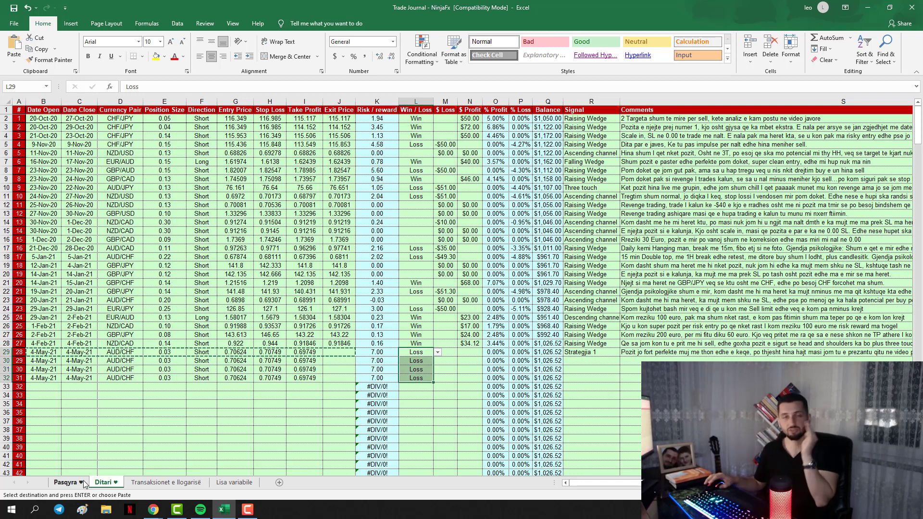
Examine the average risk/reward on the Pasqyra sheet and the target plan's risk, reward, accuracy and 1% net profit.
click(67, 483)
click(412, 219)
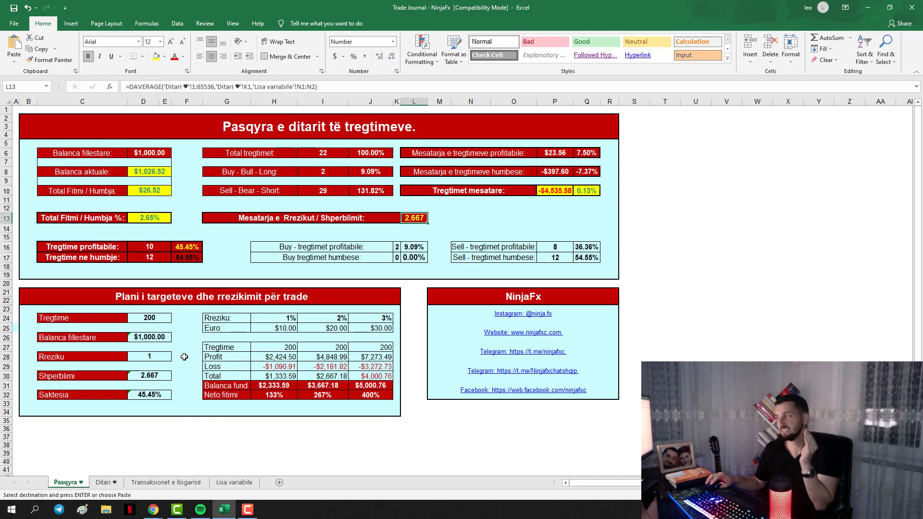
click(154, 360)
click(155, 376)
click(157, 394)
click(283, 397)
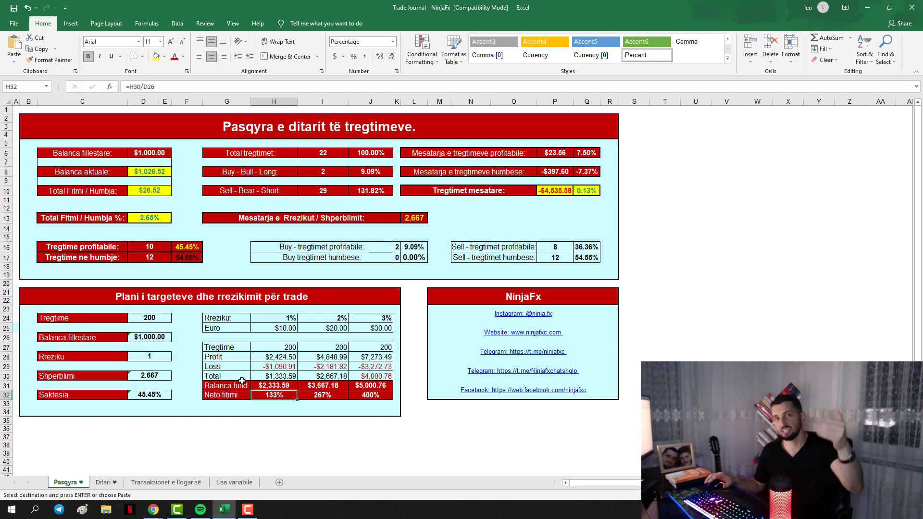
On the Ditari sheet, copy row 32's trade data from Date Open to Take Profit into rows 33, 34 and 35.
key(alt+Tab)
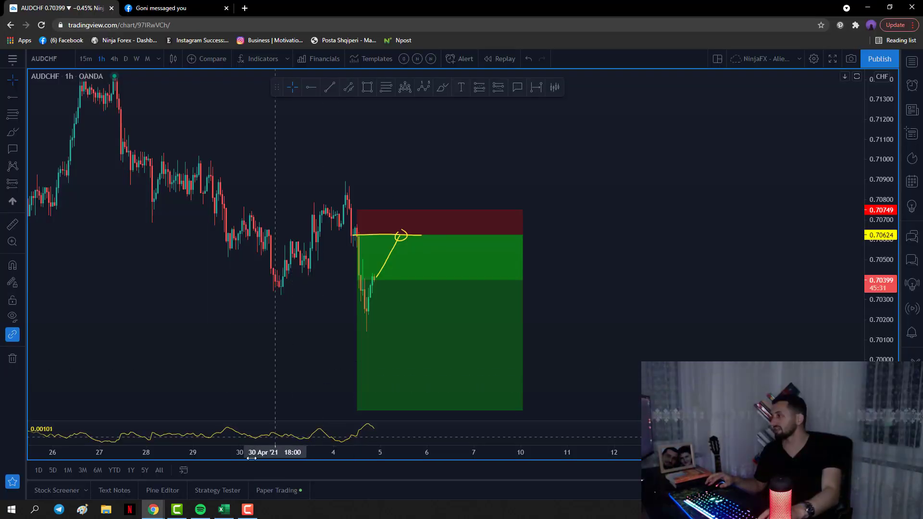
click(224, 509)
click(103, 482)
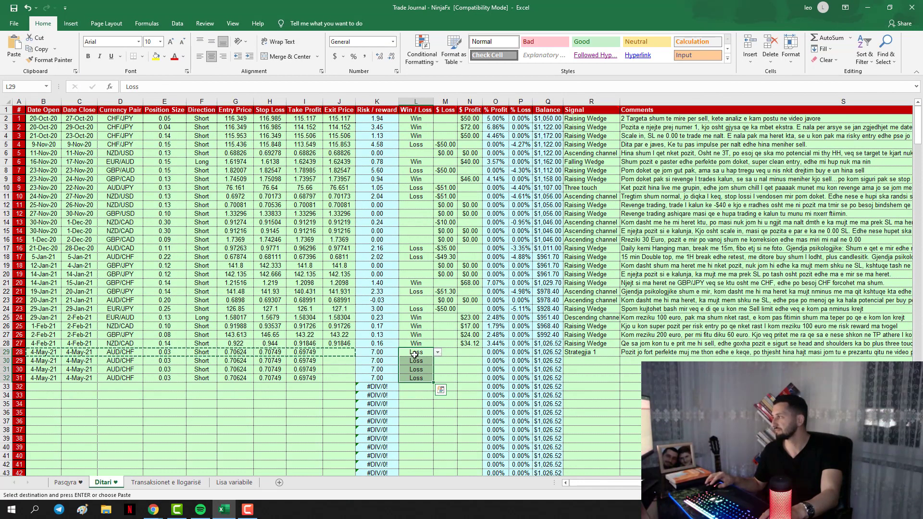
drag(46, 379, 298, 382)
key(ctrl+c)
click(45, 386)
key(ctrl+v)
key(Down)
key(ctrl+v)
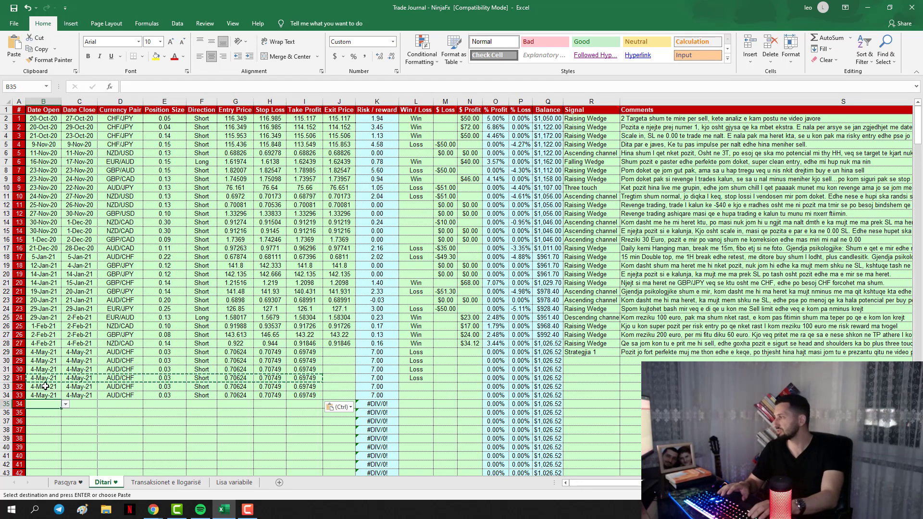
key(Down)
key(ctrl+v)
Set Win / Loss to Loss for the copied trades in rows 33 to 35.
click(365, 387)
click(415, 387)
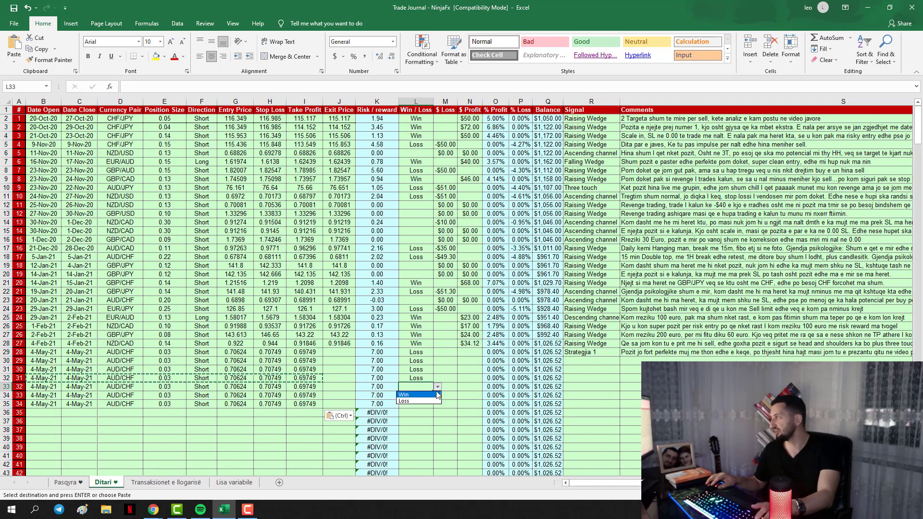
click(429, 397)
click(438, 397)
click(434, 408)
click(418, 403)
click(438, 408)
click(417, 417)
click(269, 422)
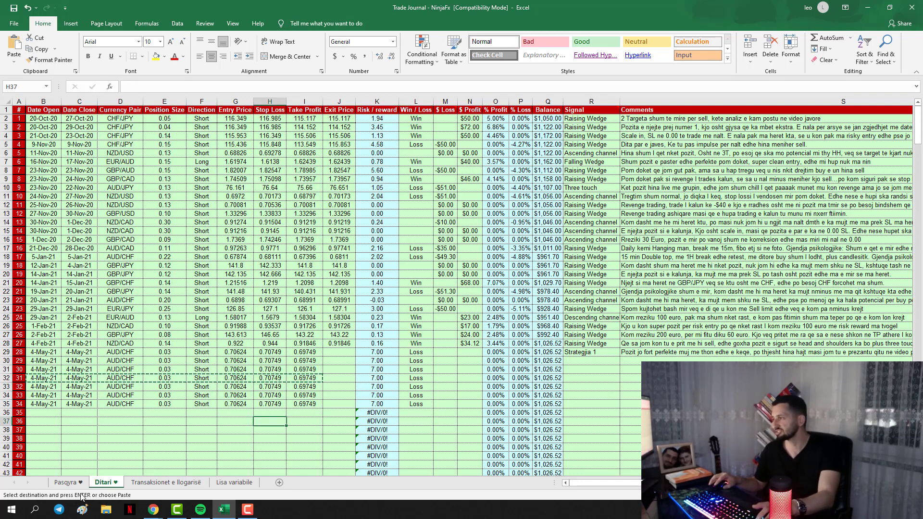
Check the Pasqyra sheet's average risk/reward and the target plan's risk and accuracy with the added losing trades.
click(66, 482)
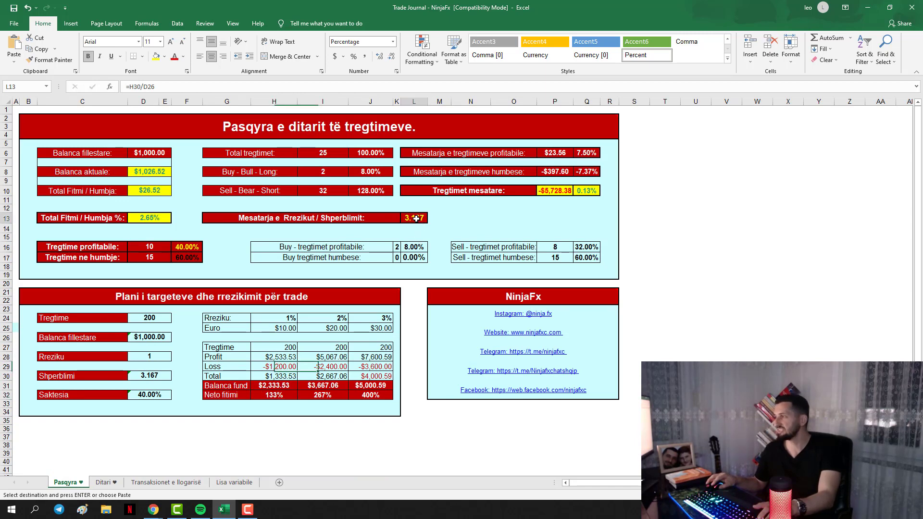
click(152, 357)
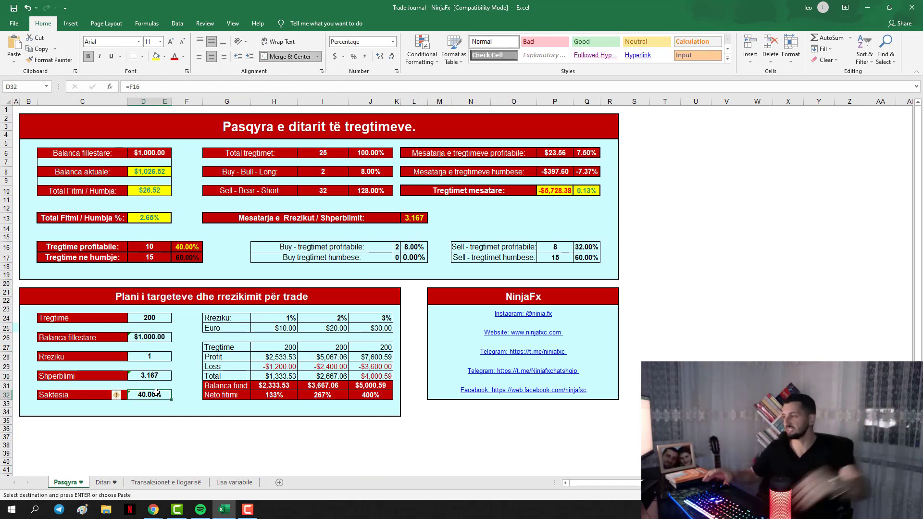
click(153, 509)
click(219, 511)
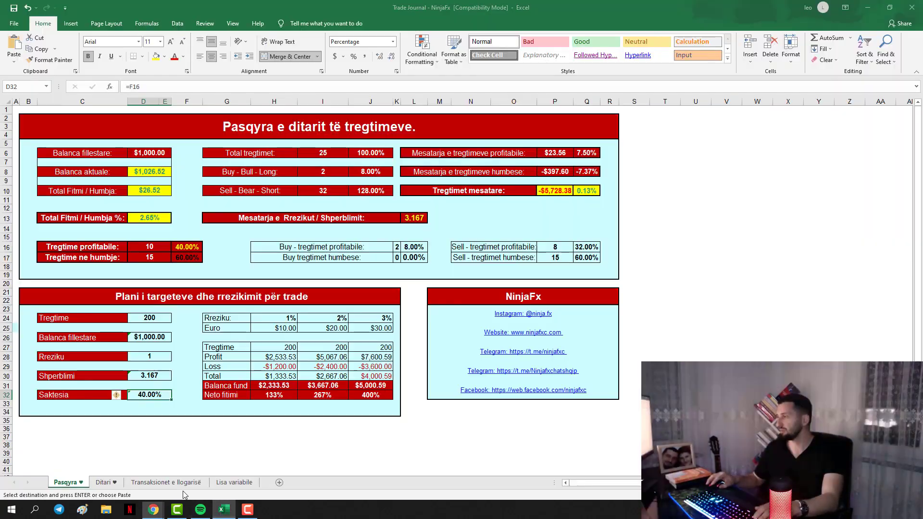
Paste the copied trade into row 36 of the Ditari sheet, set it to Win and enter a $ Profit of 70.
click(106, 482)
click(51, 411)
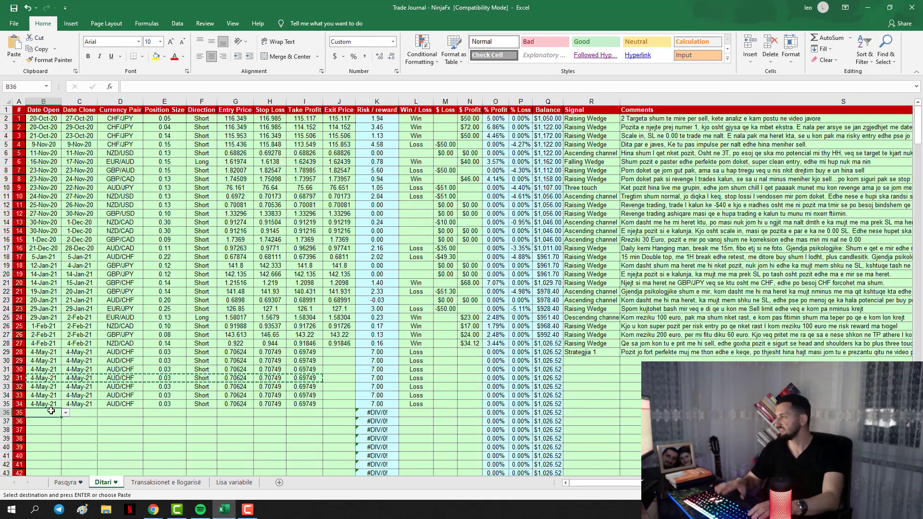
key(ctrl+v)
click(416, 413)
click(437, 413)
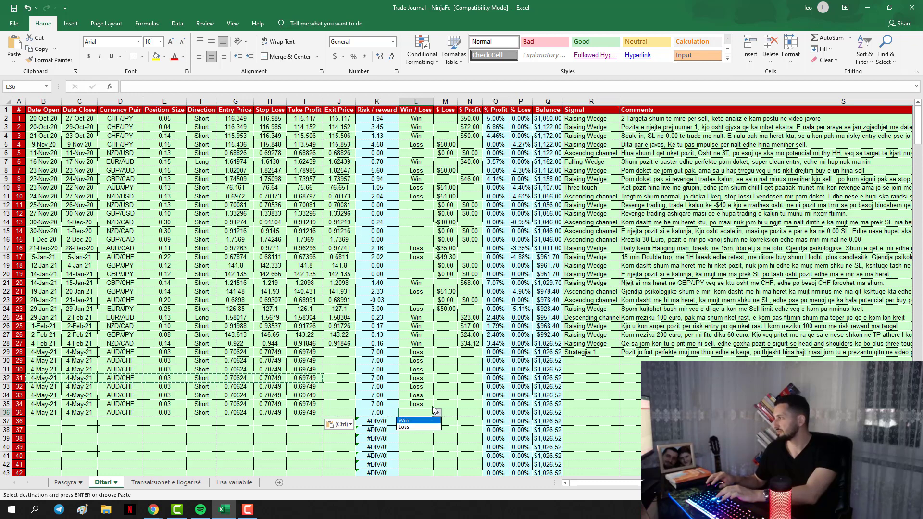
click(429, 422)
click(470, 412)
text(70)
Enter -10 as row 29's $ Loss and fill it down through row 35.
click(446, 404)
click(446, 352)
text(-10)
key(Return)
click(452, 354)
drag(456, 356, 447, 407)
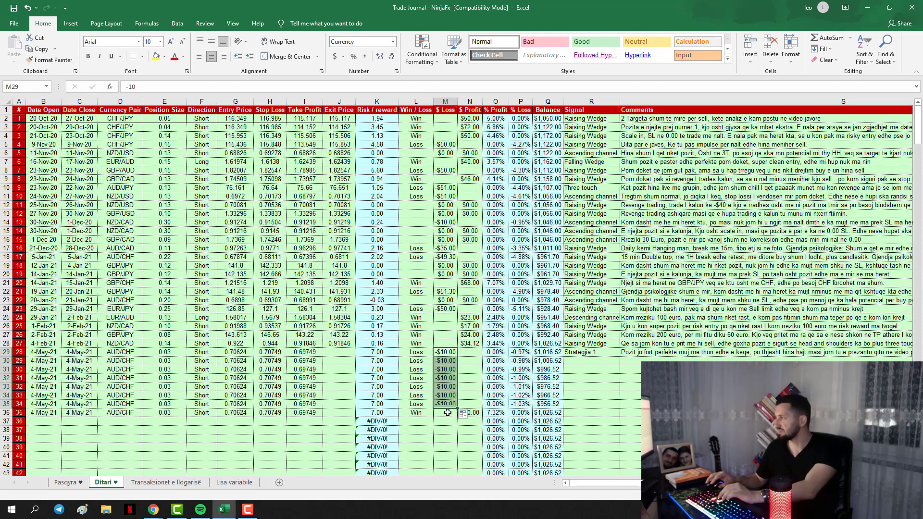
Go through the $ Loss entries of the losing trades from row 29 downward one by one.
click(451, 350)
key(Down)
key(Down)
key(Down)
key(Down)
key(Down)
key(Down)
key(Down)
key(Up)
key(Down)
key(Down)
key(Down)
key(Down)
key(Down)
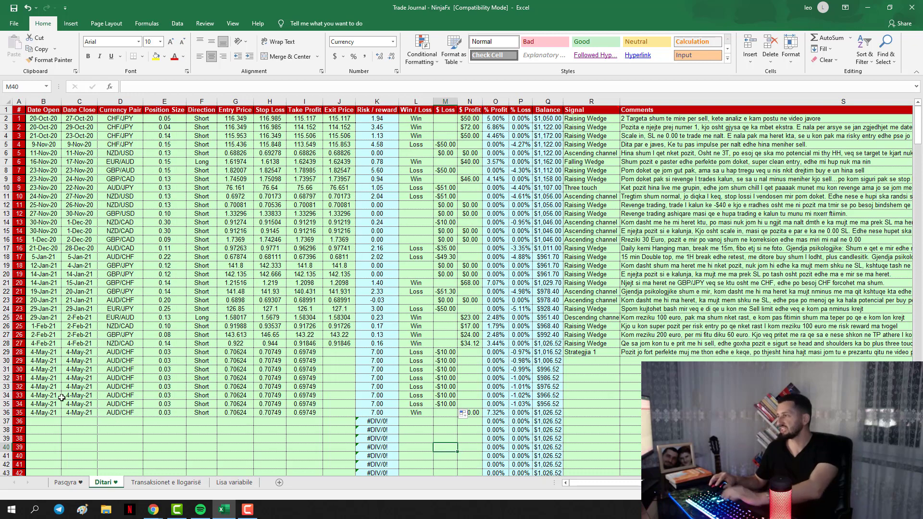
Copy row 35's trade data from Date Open to Take Profit into rows 37 to 41.
drag(43, 402, 310, 404)
key(ctrl+c)
click(51, 422)
key(ctrl+v)
key(Down)
key(ctrl+v)
key(Down)
key(ctrl+v)
key(Down)
key(ctrl+v)
key(Down)
key(ctrl+v)
Set Win / Loss to Win for row 41 and to Loss for rows 37 to 40.
click(416, 456)
click(437, 456)
click(431, 465)
click(418, 448)
click(437, 447)
click(413, 461)
click(430, 439)
click(438, 439)
click(423, 453)
click(426, 431)
click(438, 431)
click(413, 444)
click(416, 422)
click(437, 421)
click(413, 435)
Enter -10 as row 37's $ Loss and fill it down through row 40.
click(443, 422)
text(-10)
key(Return)
click(445, 423)
drag(457, 426, 457, 452)
Enter 70 as the $ Profit of the winning trade in row 41.
click(478, 456)
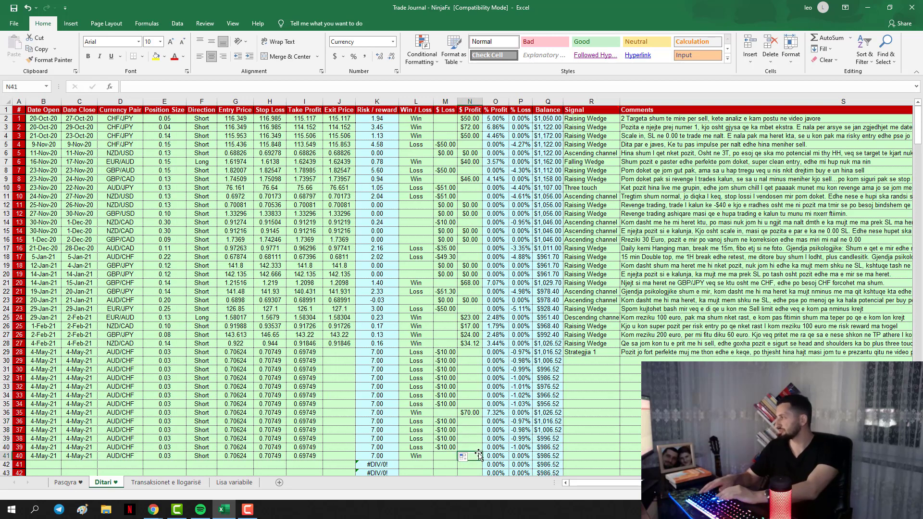
text(70)
key(Return)
Review the run of $ Loss entries in rows 29 to 40, stepping through the losing trades one by one.
scroll(461, 433, down, 2)
click(450, 423)
click(445, 302)
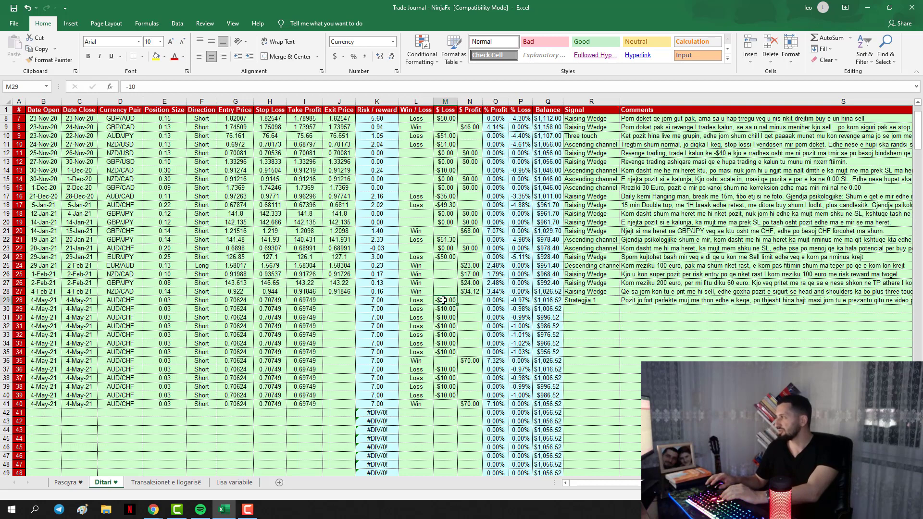
drag(445, 303, 448, 397)
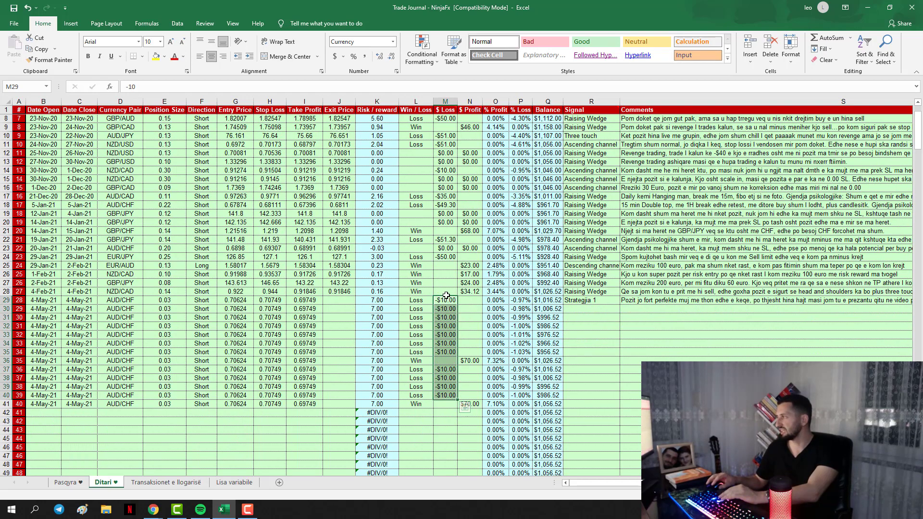
click(448, 303)
key(Down)
key(Down)
key(Down)
key(Down)
key(Down)
key(Down)
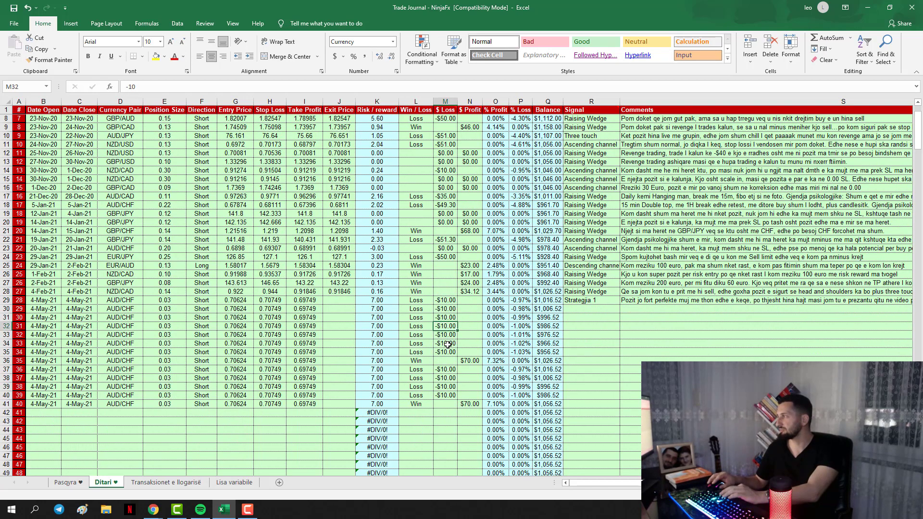
key(Down)
key(Down)
key(Down)
key(Down)
key(Down)
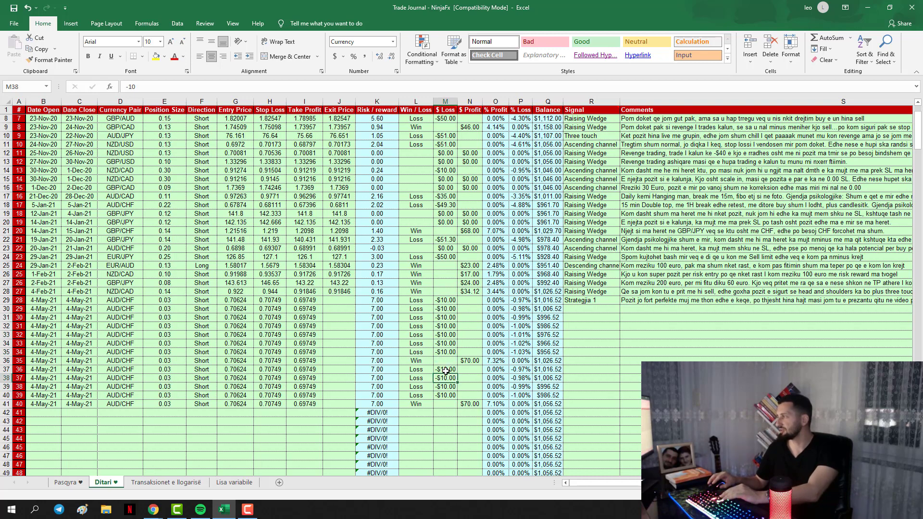
Compare the $ Profit entries of the winning trades in rows 36 and 41 with the $ Loss entries around them.
click(464, 365)
click(477, 405)
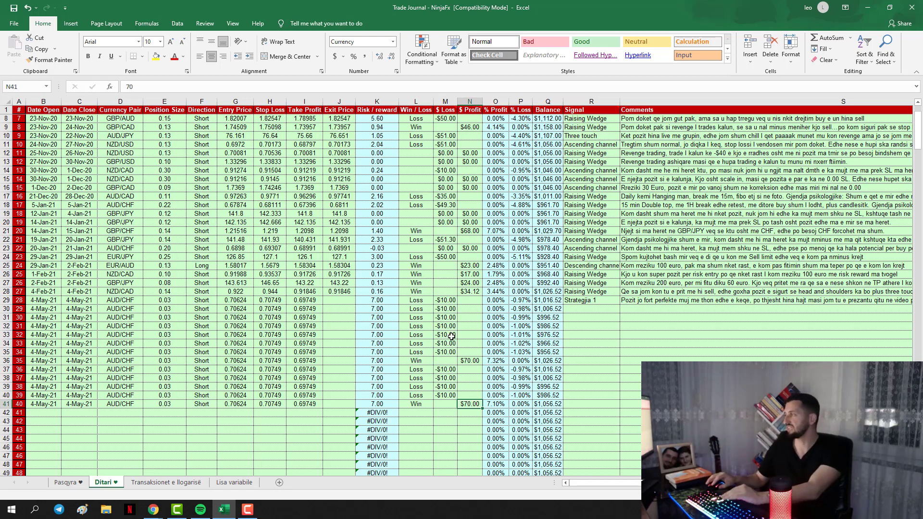
click(470, 362)
click(472, 405)
click(469, 363)
drag(449, 394, 447, 369)
drag(447, 344, 445, 309)
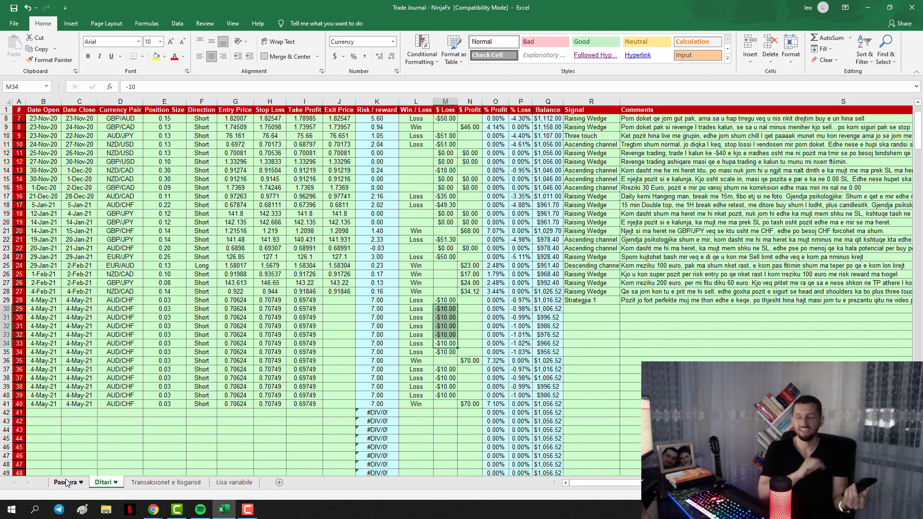
click(416, 361)
drag(380, 303, 393, 152)
On the Pasqyra sheet, check the average risk/reward, Saktesia, Shperblimi and the Neto fitimi for 1% risk.
click(77, 484)
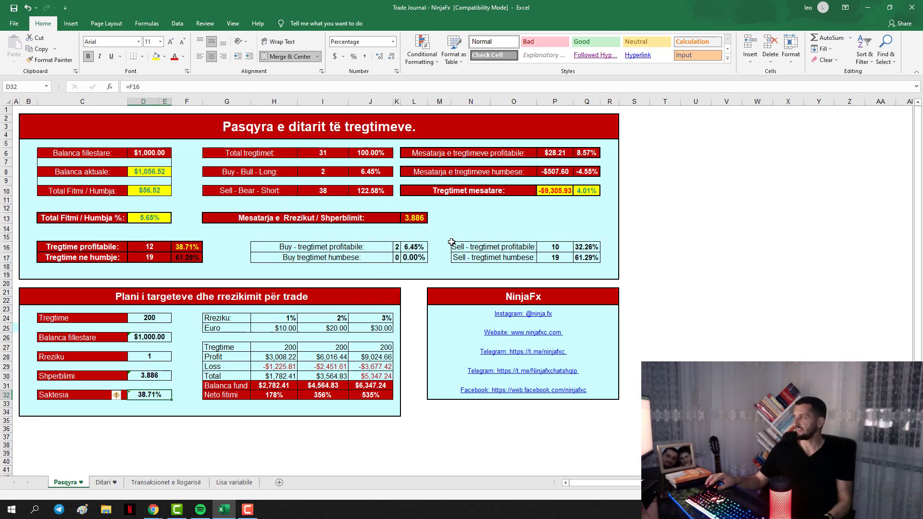
click(413, 217)
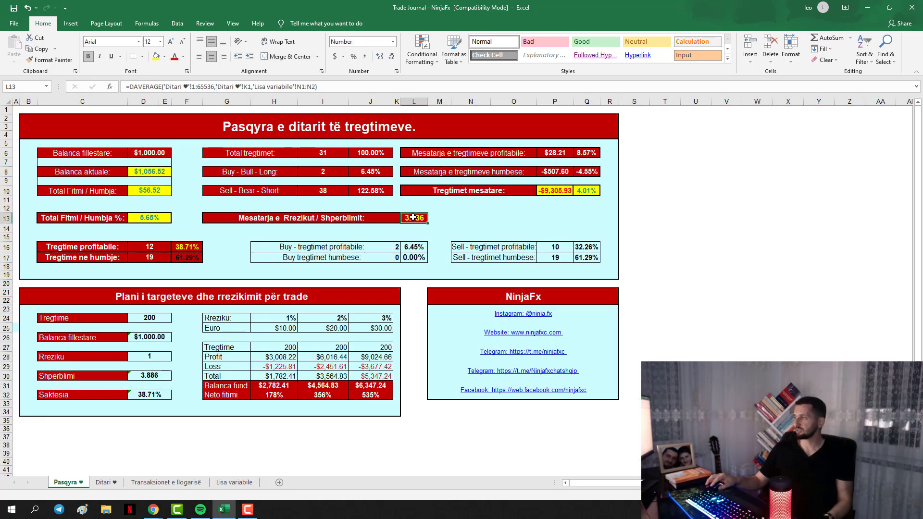
click(154, 393)
click(155, 377)
click(279, 396)
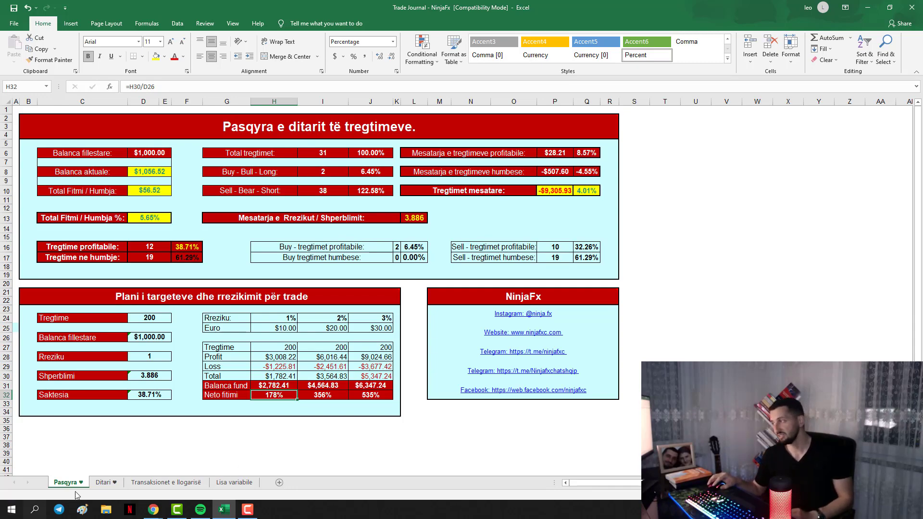
On the Ditari sheet, copy row 41's trade details from Date Open to Take Profit into rows 42 and 43.
click(105, 482)
drag(44, 404, 306, 404)
key(ctrl+c)
click(42, 414)
key(ctrl+v)
click(42, 422)
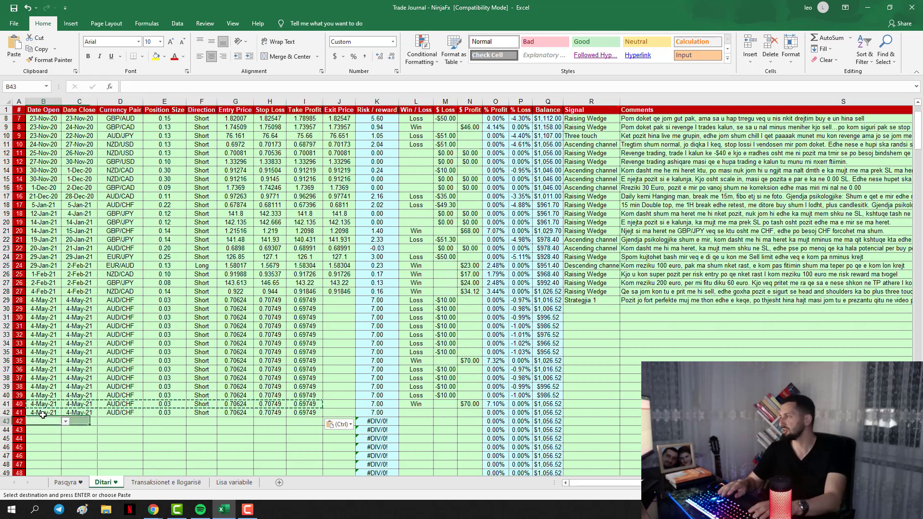
key(ctrl+v)
Set Win / Loss to Loss for the trades in rows 42 and 43.
click(416, 413)
click(438, 413)
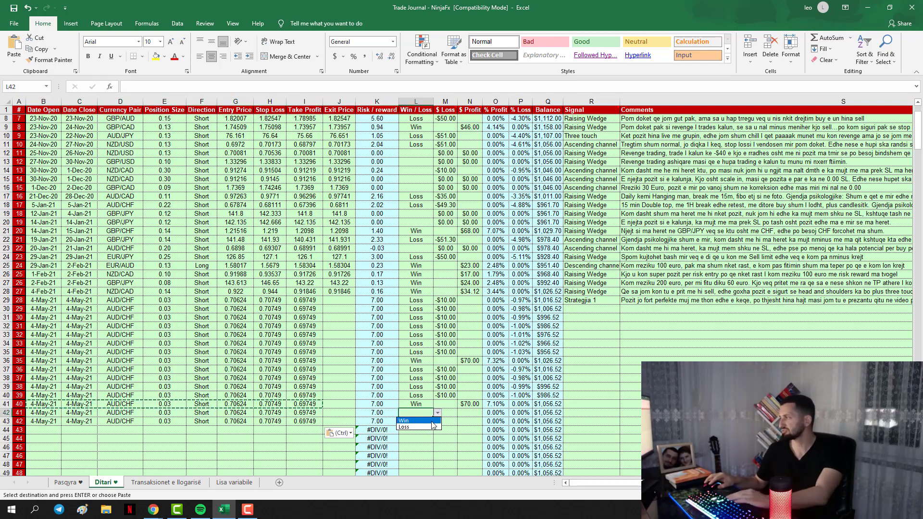
click(405, 427)
click(416, 422)
click(437, 422)
click(428, 436)
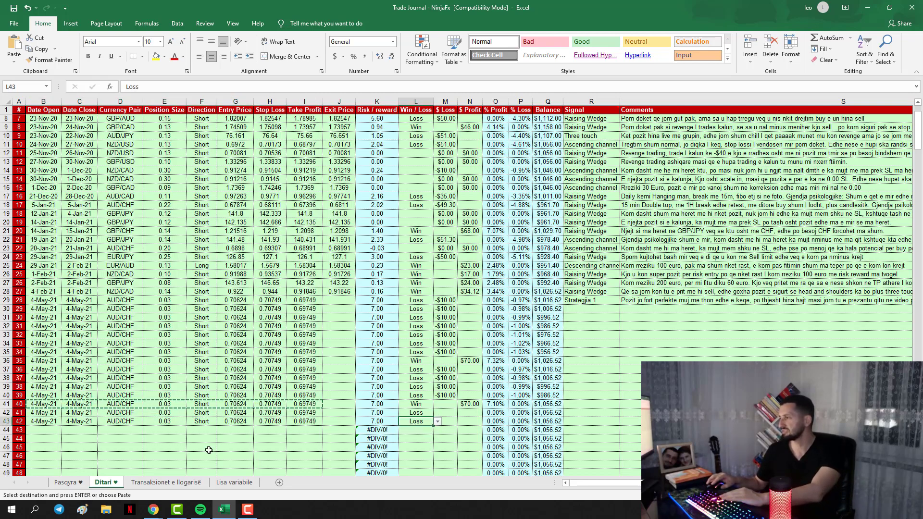
Check the Neto fitimi for 1% risk and the Tregtime count in the Pasqyra sheet's target plan.
key(ctrl+Page_Up)
click(272, 399)
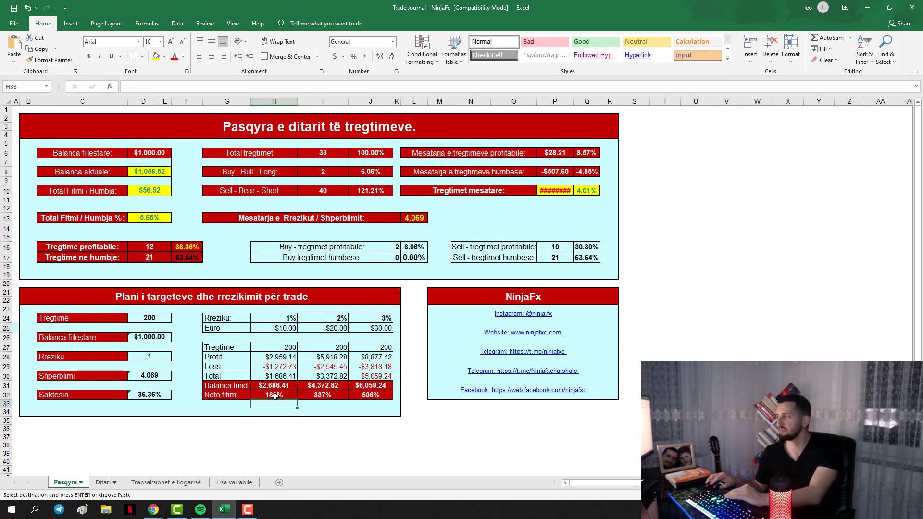
mouse_move(270, 396)
mouse_down()
mouse_move(355, 397)
mouse_move(283, 397)
mouse_up()
click(152, 320)
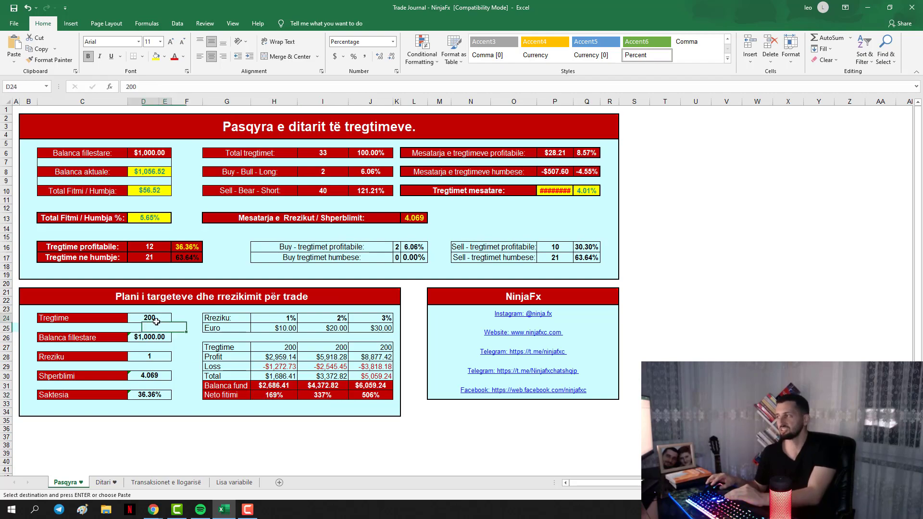
Review the AUD/CHF trades on the Ditari sheet and the empty rows down to the journal's last trade row, 201.
click(107, 483)
scroll(181, 412, down, 2)
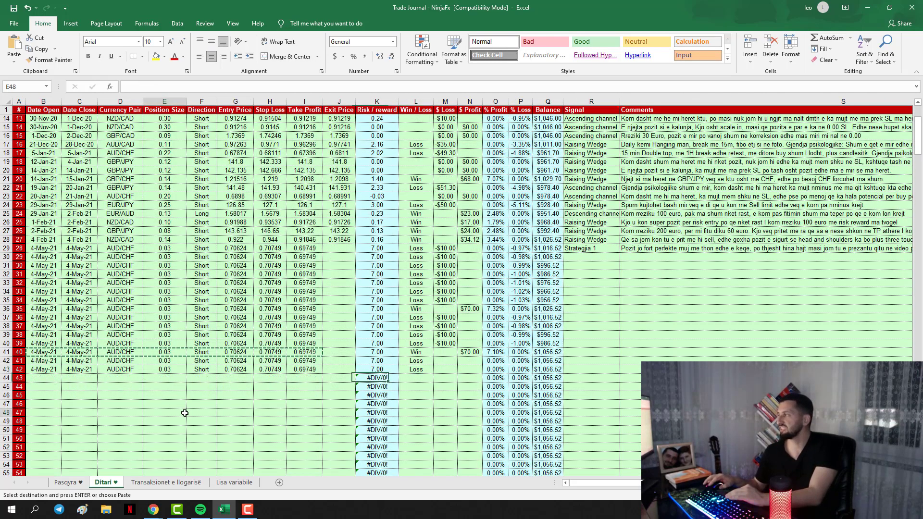
drag(47, 248, 469, 380)
click(463, 395)
scroll(421, 353, down, 8)
scroll(421, 353, down, 20)
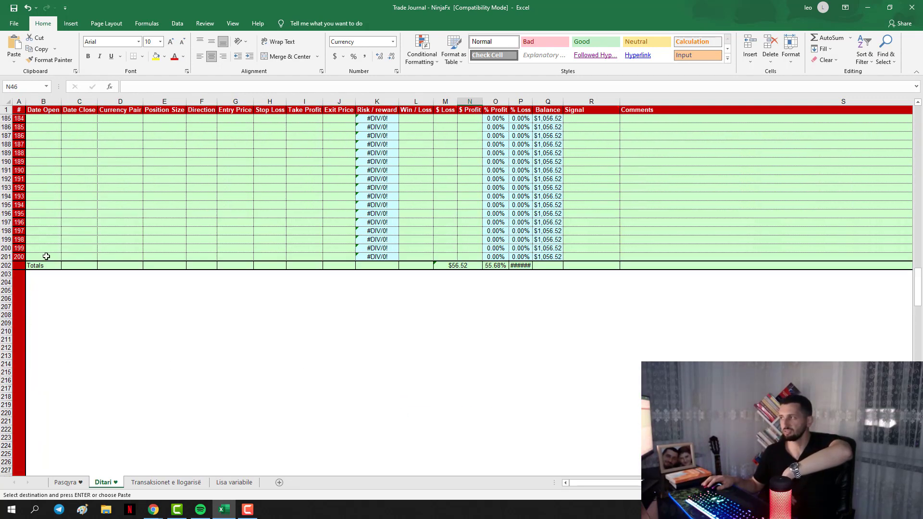
drag(46, 256, 92, 264)
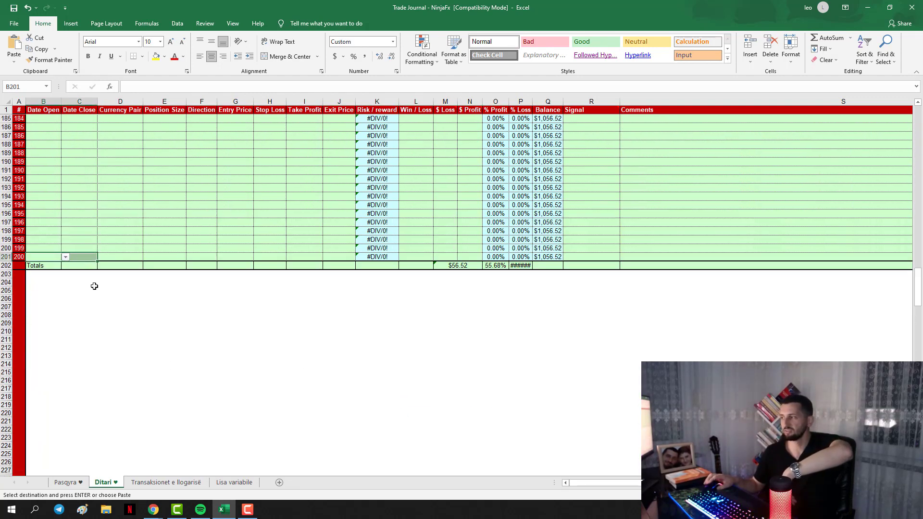
Look over the Pasqyra target plan again, and go back to the AUD/CHF trades on the Ditari sheet.
click(66, 482)
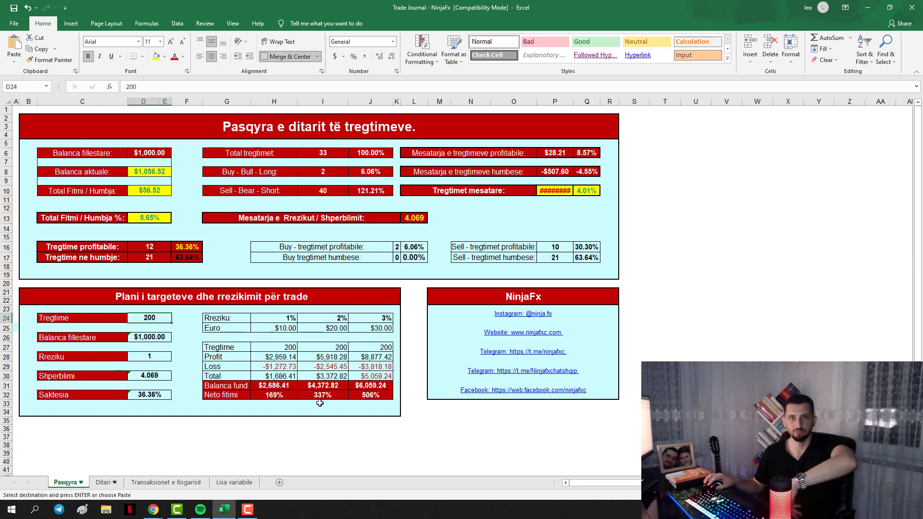
click(106, 482)
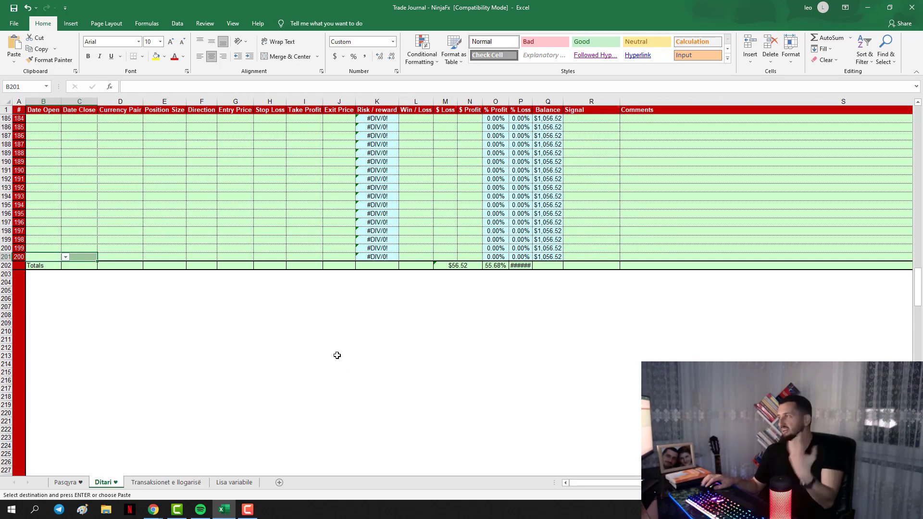
scroll(332, 356, up, 20)
scroll(322, 366, up, 20)
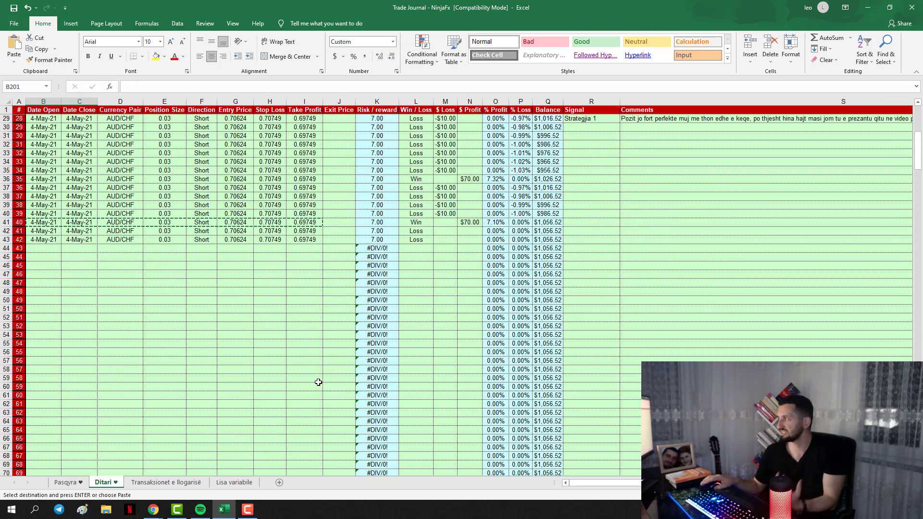
click(246, 425)
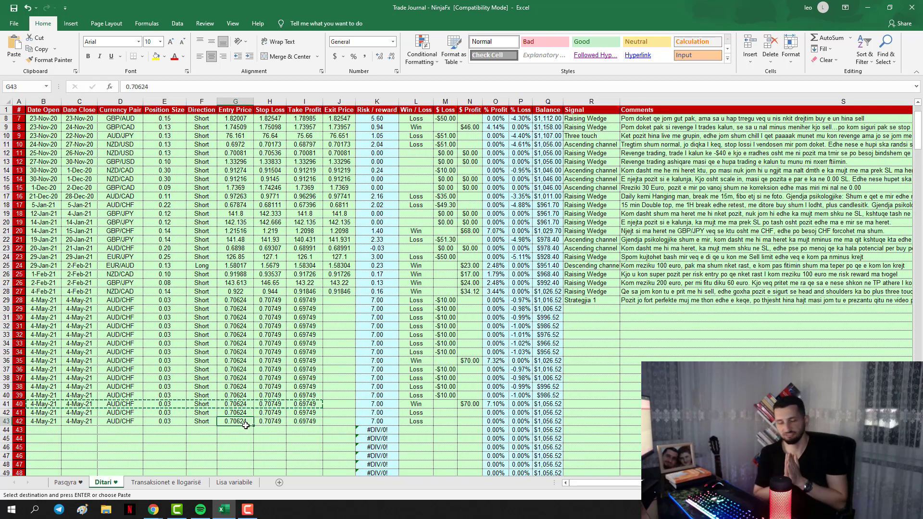
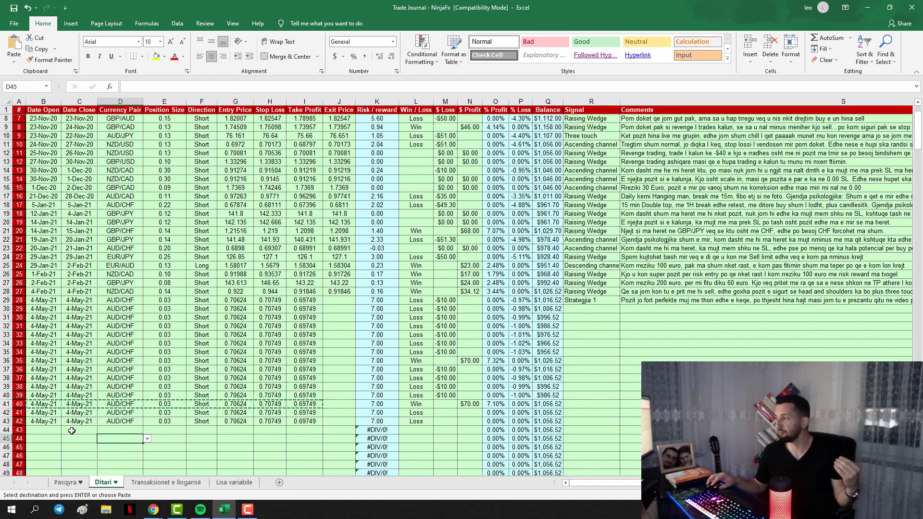
Check the Saktesia, Shperblimi and Rreziku values in the Pasqyra sheet's target plan.
click(58, 430)
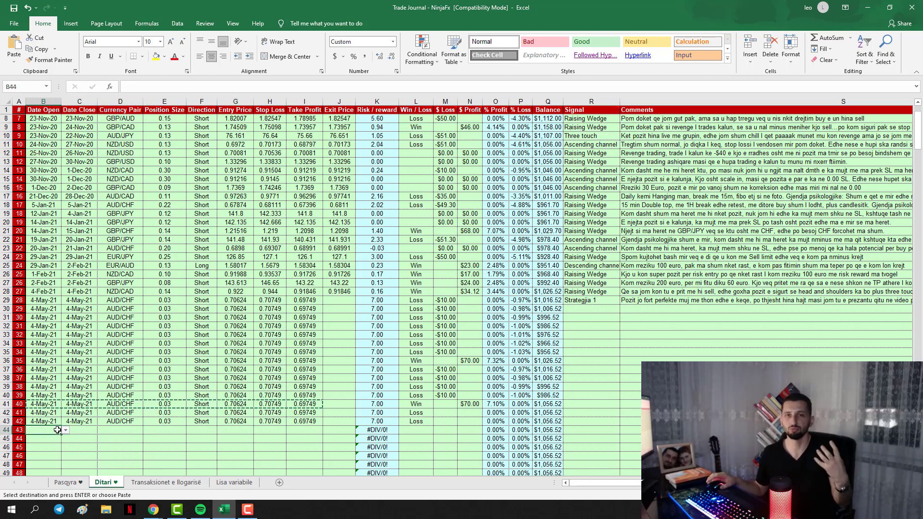
click(65, 483)
click(155, 398)
click(149, 377)
click(155, 358)
click(153, 378)
click(152, 395)
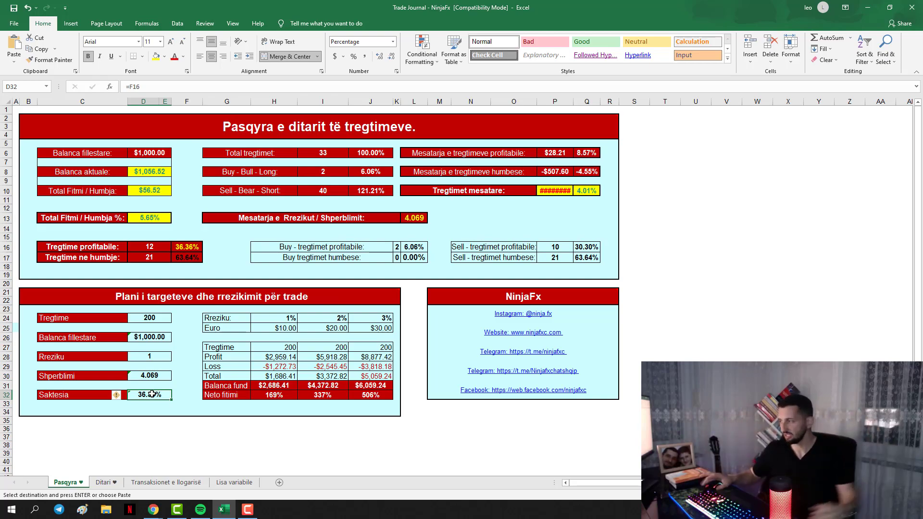
Return to the Ditari sheet and look over the empty Win / Loss cells below the last AUD/CHF trade.
click(103, 484)
click(424, 436)
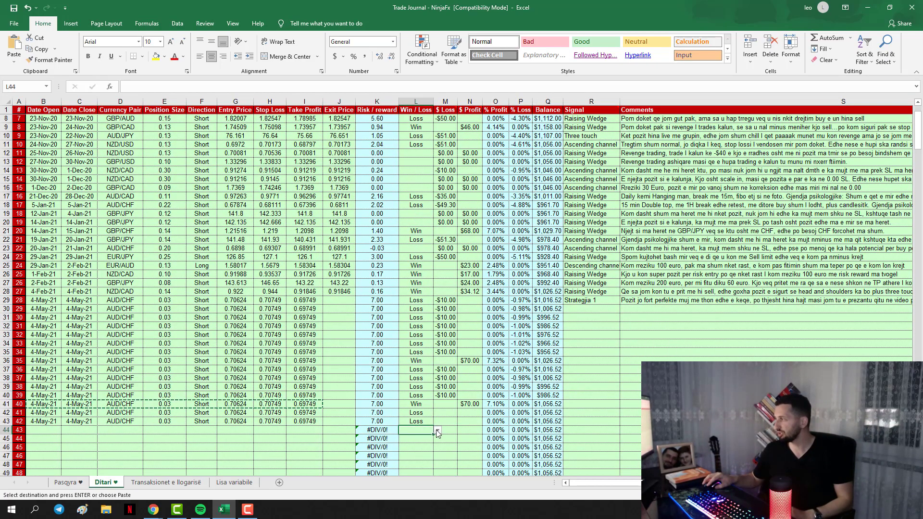
click(420, 447)
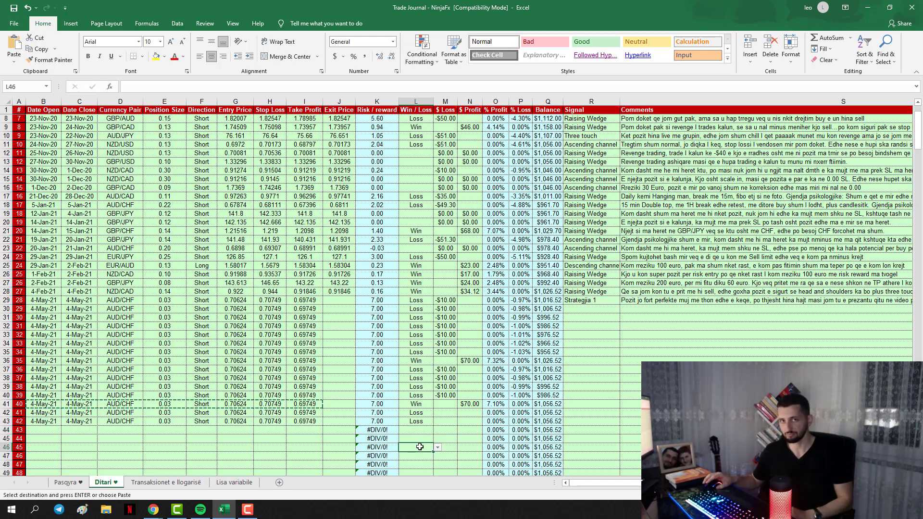
key(Down)
key(Down)
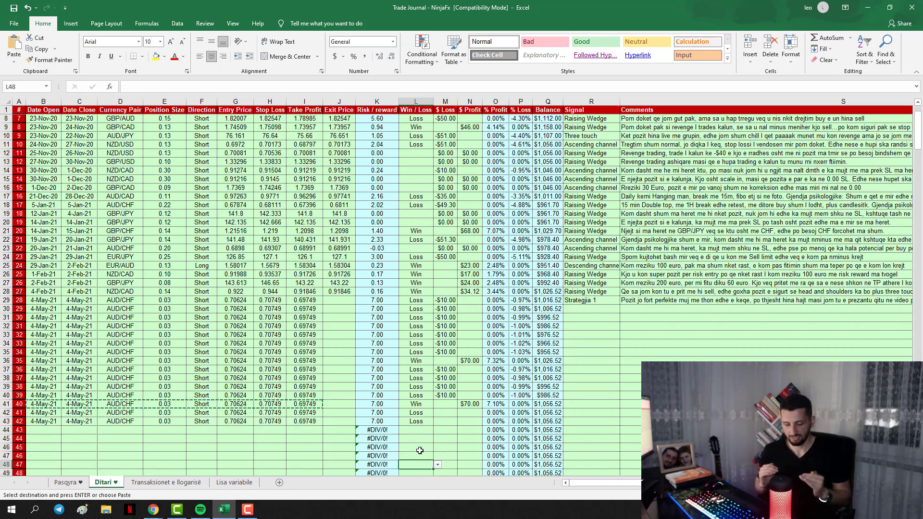